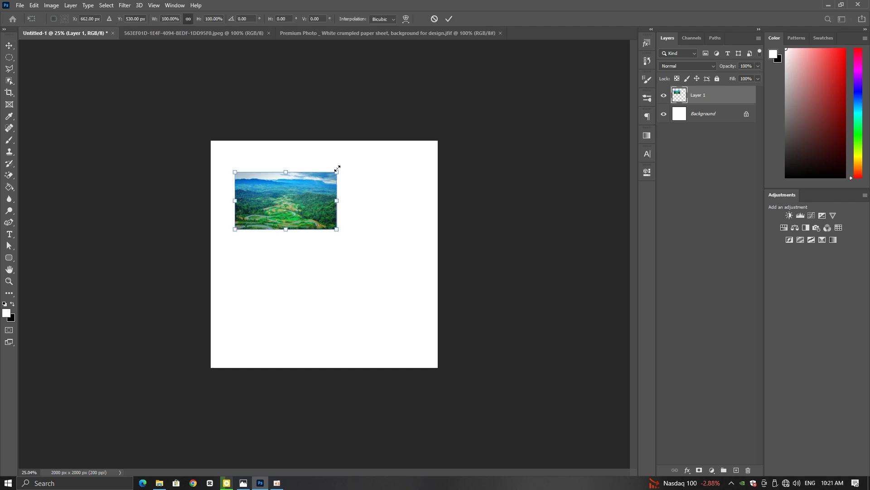
# Enlarge the landscape photo to span the full canvas width and place it over the upper half.
pyautogui.moveTo(304, 184); pyautogui.dragTo(341, 178)
pyautogui.click(448, 19)
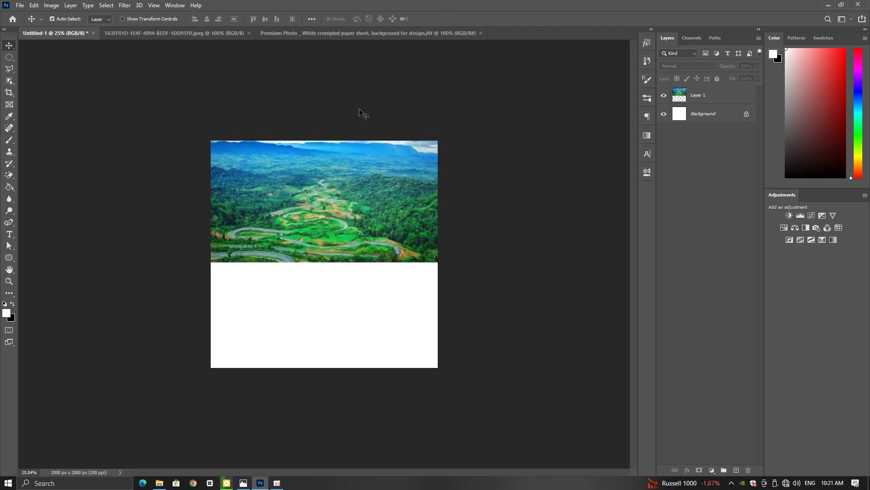
# Bring the crumpled paper image into the Untitled-1 document and scale it to cover the lower half of the canvas.
pyautogui.click(294, 34)
pyautogui.moveTo(68, 24); pyautogui.dragTo(352, 184)
pyautogui.hotkey('ctrl', 't')
pyautogui.moveTo(365, 178); pyautogui.dragTo(475, 403)
pyautogui.moveTo(381, 213); pyautogui.dragTo(395, 203)
pyautogui.moveTo(334, 253); pyautogui.dragTo(371, 293)
pyautogui.moveTo(447, 243); pyautogui.dragTo(472, 227)
pyautogui.moveTo(379, 268); pyautogui.dragTo(376, 293)
pyautogui.click(449, 19)
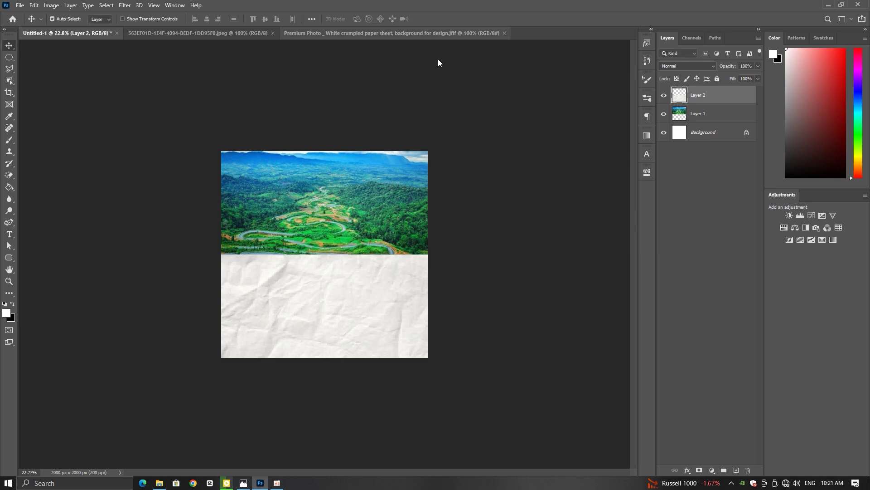
# Shift the crumpled paper down slightly to uncover more of the landscape photo's lower part.
pyautogui.scroll(3, 331, 220)
pyautogui.click(438, 228)
pyautogui.moveTo(296, 301); pyautogui.dragTo(294, 331)
pyautogui.moveTo(310, 244); pyautogui.dragTo(311, 247)
pyautogui.click(374, 336)
pyautogui.moveTo(377, 337); pyautogui.dragTo(377, 327)
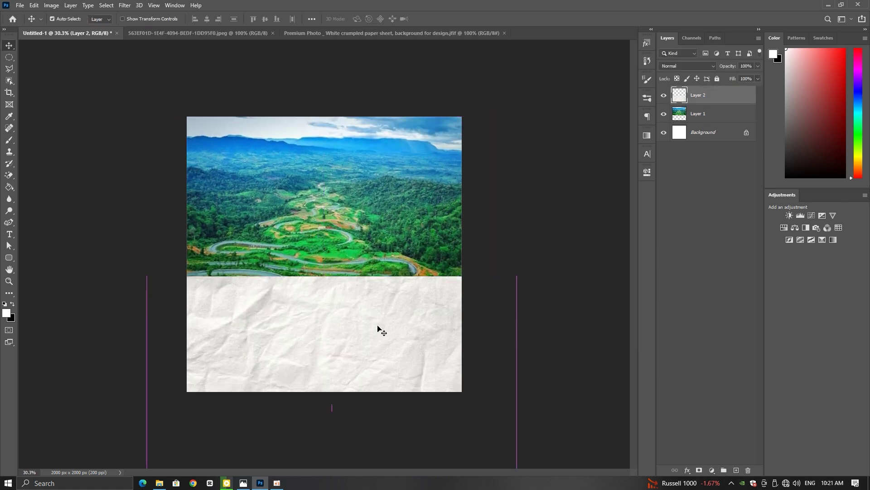
# Enlarge the landscape photo slightly beyond the canvas edges and nudge the crumpled paper up a little.
pyautogui.click(430, 218)
pyautogui.hotkey('ctrl', 't')
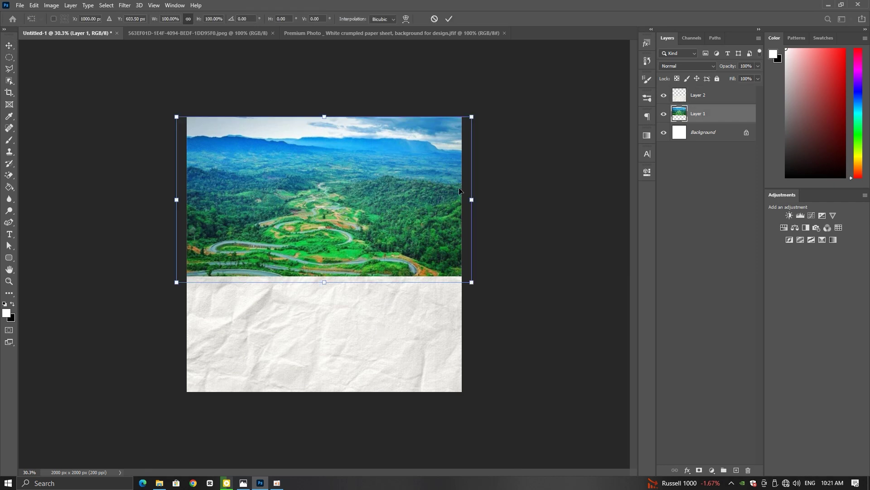
pyautogui.moveTo(470, 117); pyautogui.dragTo(491, 105)
pyautogui.click(448, 18)
pyautogui.moveTo(380, 310); pyautogui.dragTo(380, 308)
pyautogui.click(464, 349)
pyautogui.scroll(-1, 408, 352)
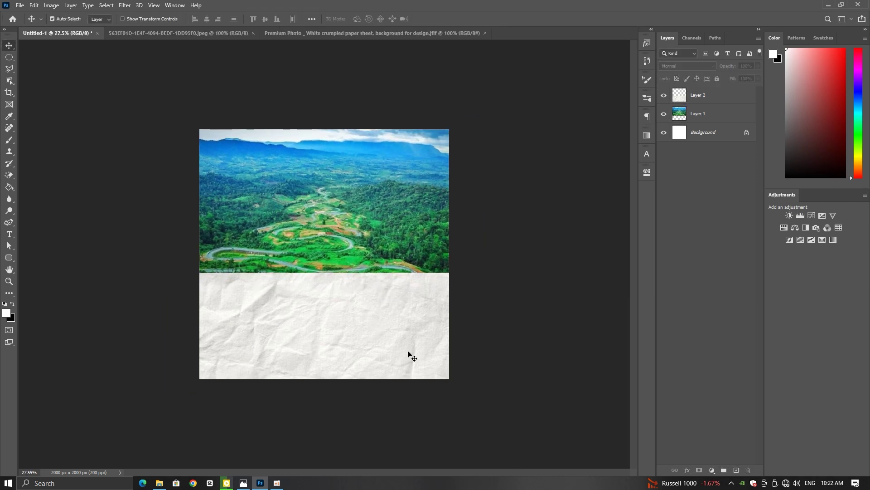
# Move the paper layer beneath the landscape photo and add a light grey Solid Color fill layer under the paper.
pyautogui.moveTo(698, 94); pyautogui.dragTo(707, 126)
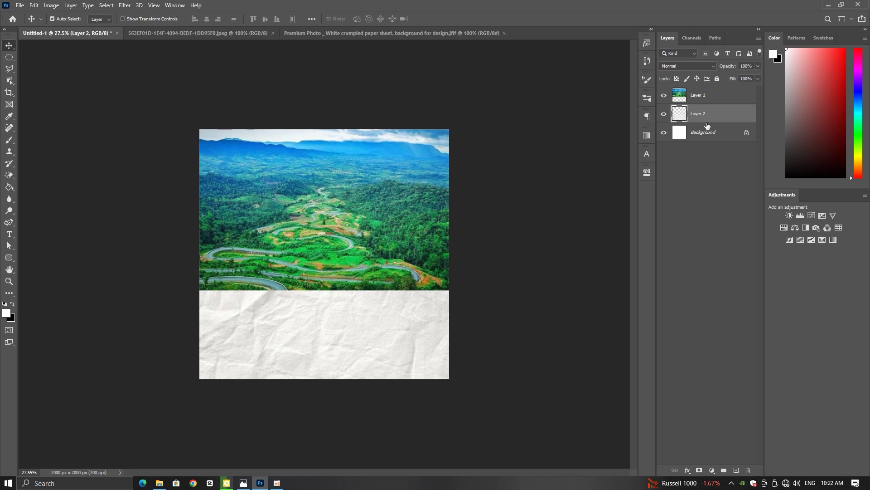
pyautogui.click(712, 470)
pyautogui.click(741, 312)
pyautogui.moveTo(528, 138); pyautogui.dragTo(519, 142)
pyautogui.click(726, 125)
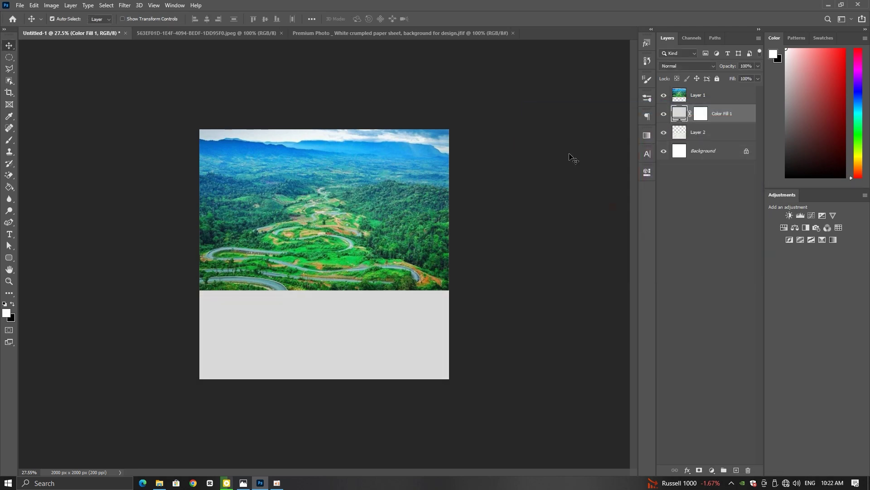
pyautogui.hotkey('ctrl', '+')
pyautogui.moveTo(715, 121); pyautogui.dragTo(716, 138)
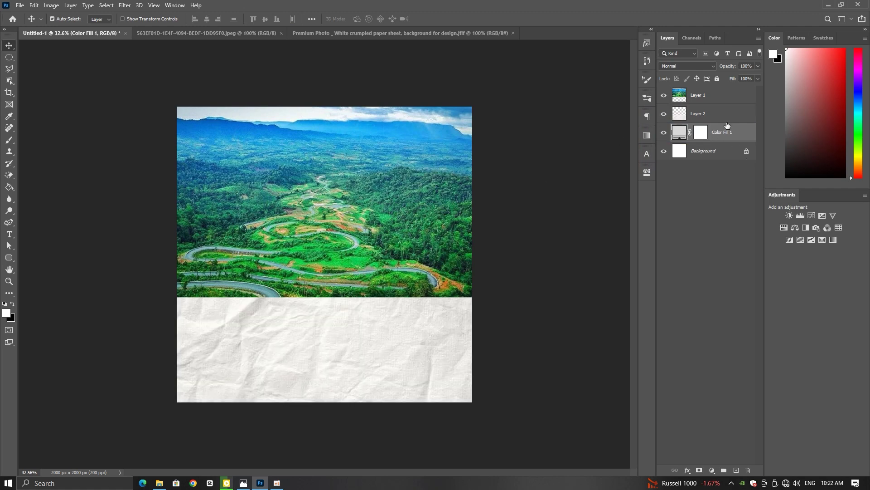
# Split the paper layer's white Blend If sliders to 218/255 for This Layer and 188/255 for Underlying Layer.
pyautogui.doubleClick(728, 116)
pyautogui.moveTo(753, 289); pyautogui.dragTo(723, 308)
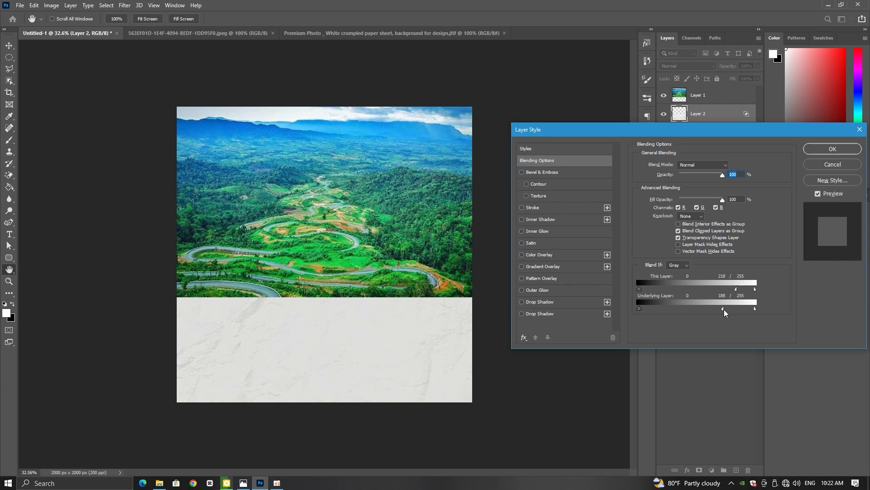
pyautogui.click(833, 149)
# Darken the Solid Color fill under the paper to grey bebebe.
pyautogui.doubleClick(680, 132)
pyautogui.click(525, 149)
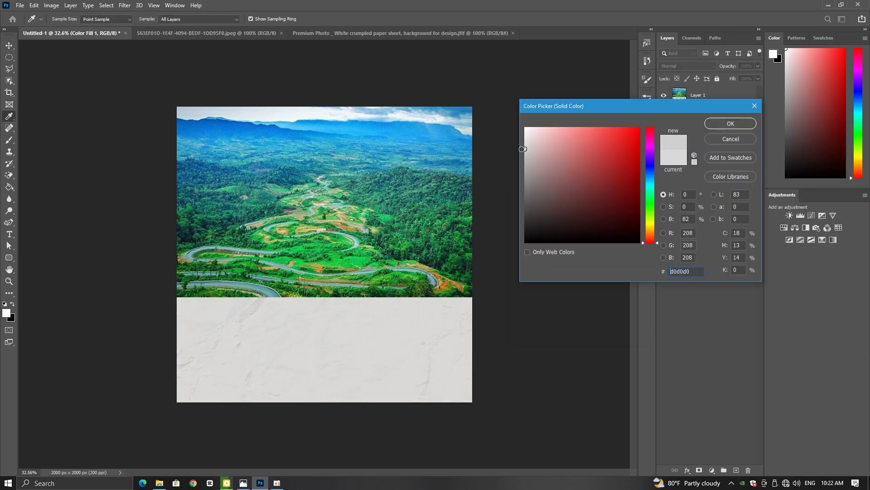
pyautogui.moveTo(524, 153); pyautogui.dragTo(523, 158)
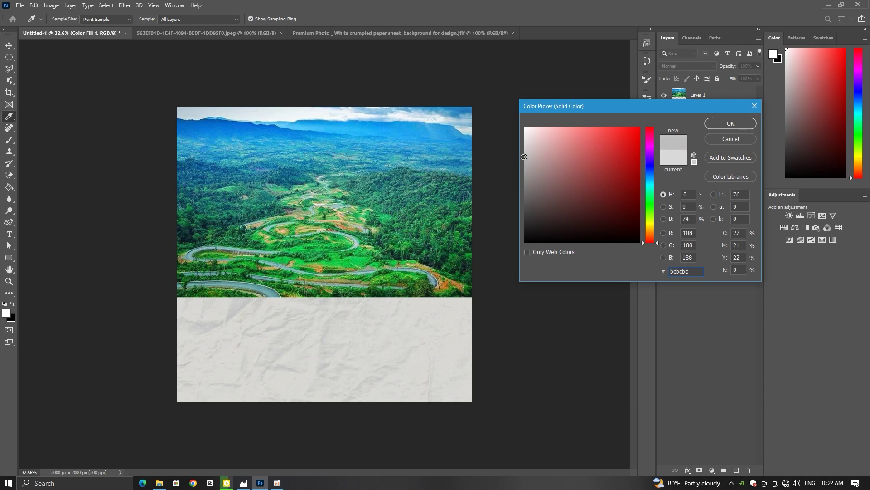
pyautogui.click(731, 124)
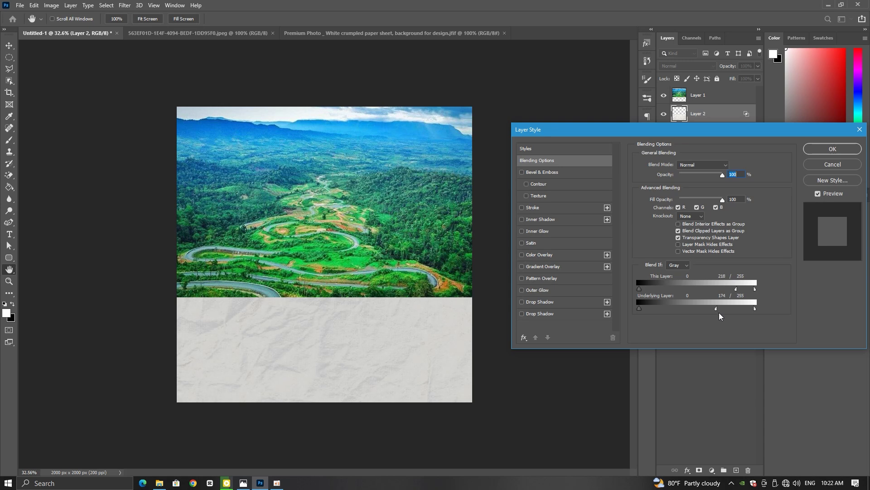
# Lower the paper layer's split Blend If highlight sliders, to about 188/255 for This Layer.
pyautogui.moveTo(738, 289); pyautogui.dragTo(728, 290)
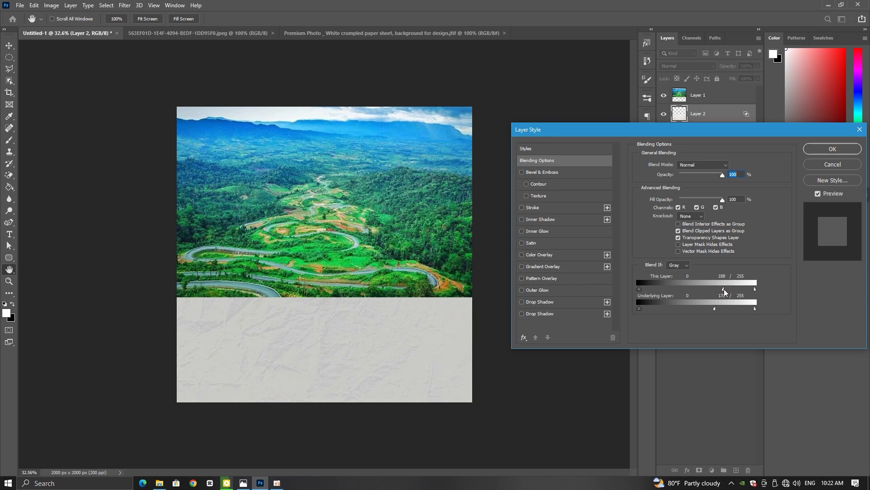
pyautogui.click(822, 147)
pyautogui.click(519, 244)
pyautogui.scroll(-4, 519, 244)
pyautogui.scroll(4, 408, 281)
pyautogui.scroll(-3, 442, 301)
pyautogui.scroll(3, 408, 308)
# Move the landscape photo up so that its lower edge ends higher above the paper area.
pyautogui.click(371, 313)
pyautogui.click(300, 239)
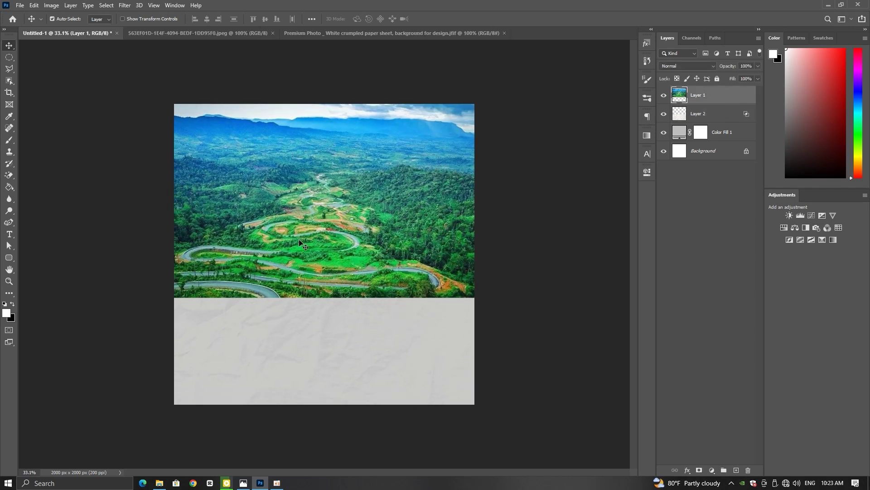
pyautogui.moveTo(678, 110); pyautogui.dragTo(700, 85)
pyautogui.scroll(-1, 391, 231)
pyautogui.click(328, 306)
pyautogui.moveTo(344, 242); pyautogui.dragTo(344, 226)
pyautogui.scroll(2, 344, 226)
pyautogui.click(279, 294)
pyautogui.scroll(-1, 279, 293)
# Activate the Brush tool and create a new empty layer above the landscape photo.
pyautogui.click(20, 6)
pyautogui.click(27, 24)
pyautogui.press('Escape')
pyautogui.press('b')
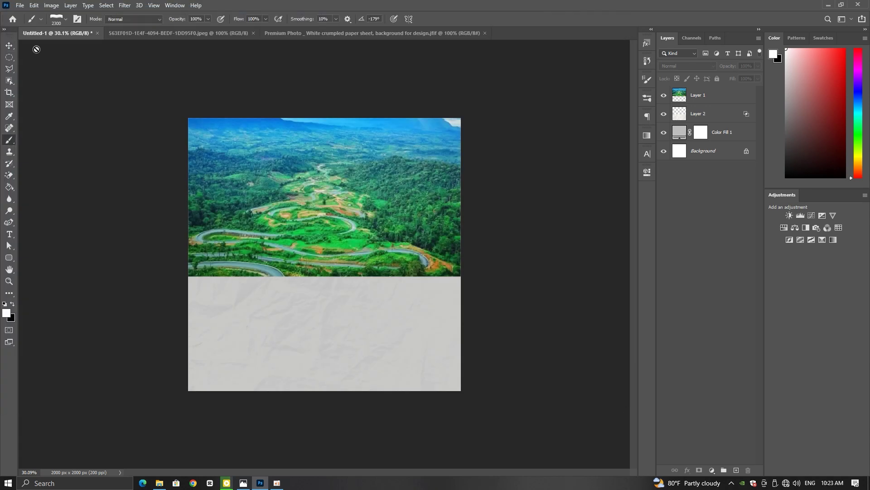
pyautogui.rightClick(37, 49)
pyautogui.scroll(5, 90, 178)
pyautogui.click(698, 95)
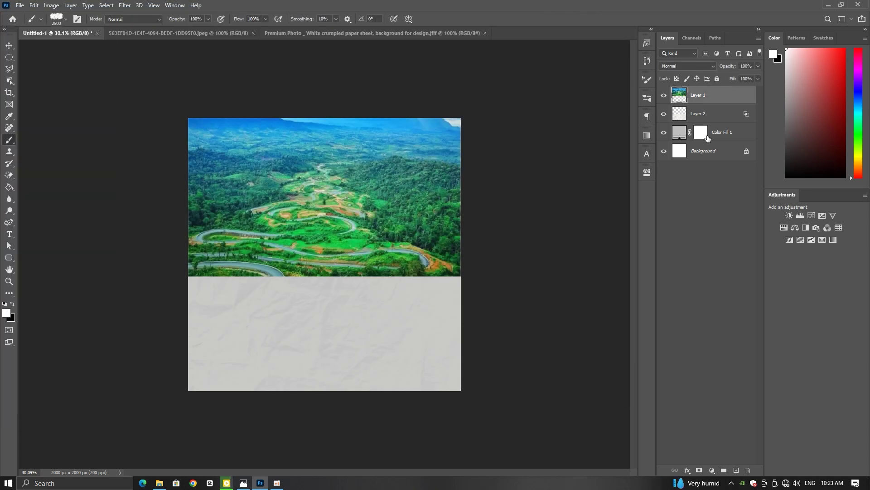
pyautogui.click(737, 471)
# Choose a smoke brush from the Free Smoke Photoshop Brushes set.
pyautogui.click(67, 19)
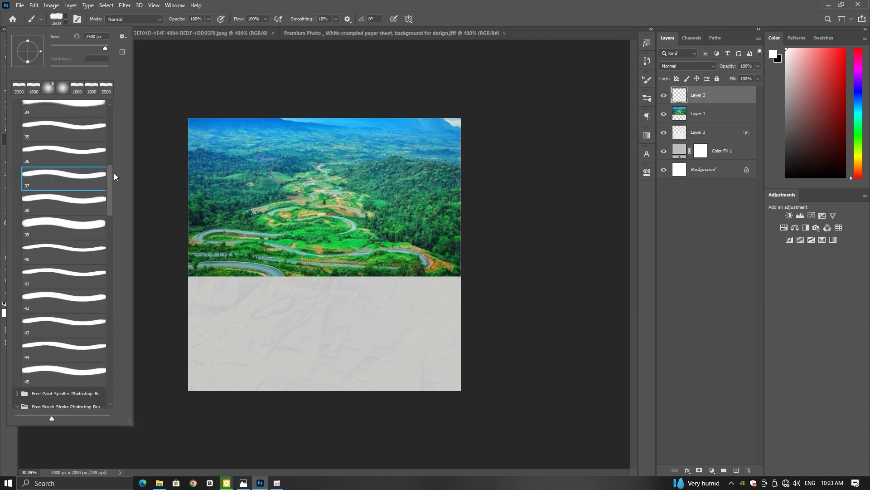
pyautogui.moveTo(108, 203)
pyautogui.mouseDown()
pyautogui.moveTo(113, 283)
pyautogui.moveTo(97, 260)
pyautogui.moveTo(112, 339)
pyautogui.mouseUp()
pyautogui.click(82, 283)
pyautogui.click(82, 213)
pyautogui.scroll(-3, 112, 339)
pyautogui.click(64, 204)
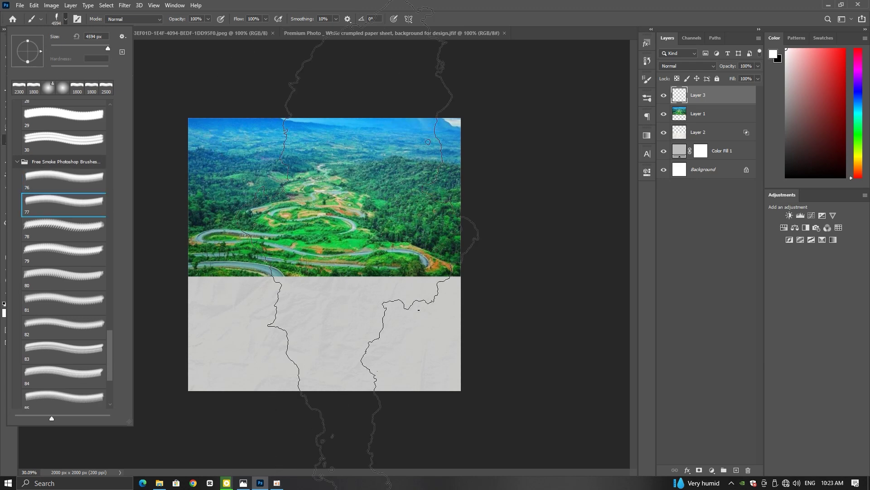
pyautogui.press('.')
pyautogui.press('.')
pyautogui.press('.')
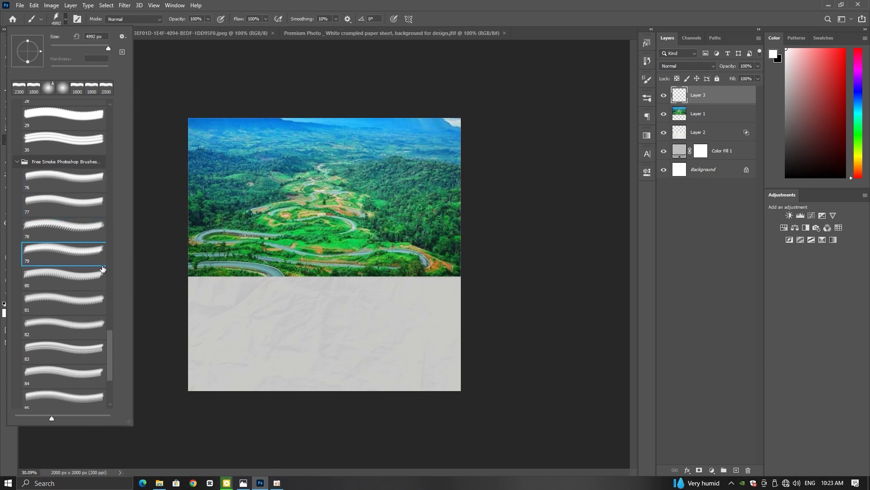
pyautogui.press(',')
pyautogui.press(',')
pyautogui.press(',')
pyautogui.press(',')
pyautogui.click(371, 4)
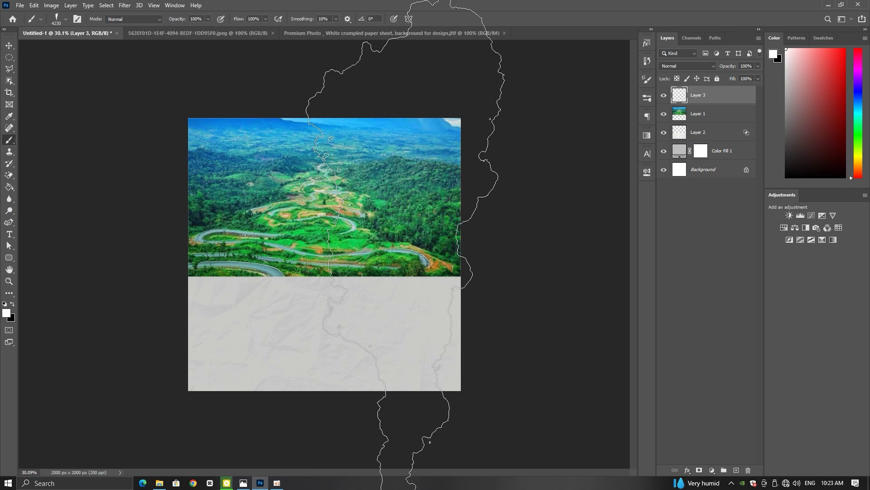
# Reduce the smoke brush to 2100 px and rotate its tip until it lies nearly horizontal.
pyautogui.press('[')
pyautogui.press('[')
pyautogui.press('[')
pyautogui.press('[')
pyautogui.press('[')
pyautogui.press('[')
pyautogui.press('[')
pyautogui.press('[')
pyautogui.press('[')
pyautogui.press('[')
pyautogui.press('[')
pyautogui.press('[')
pyautogui.press('[')
pyautogui.press('[')
pyautogui.press('[')
pyautogui.press('[')
pyautogui.press('[')
pyautogui.press('[')
pyautogui.press('Right')
pyautogui.press('Right')
pyautogui.press('Right')
pyautogui.press('Right')
pyautogui.press('Right')
pyautogui.press('Right')
pyautogui.press('Right')
pyautogui.press('Right')
pyautogui.press('Right')
pyautogui.press('Right')
pyautogui.press('Right')
pyautogui.press('Right')
pyautogui.press('Right')
pyautogui.press('Right')
pyautogui.press('Right')
pyautogui.press('Right')
pyautogui.press('Right')
pyautogui.press('Right')
pyautogui.press('Right')
pyautogui.press('Right')
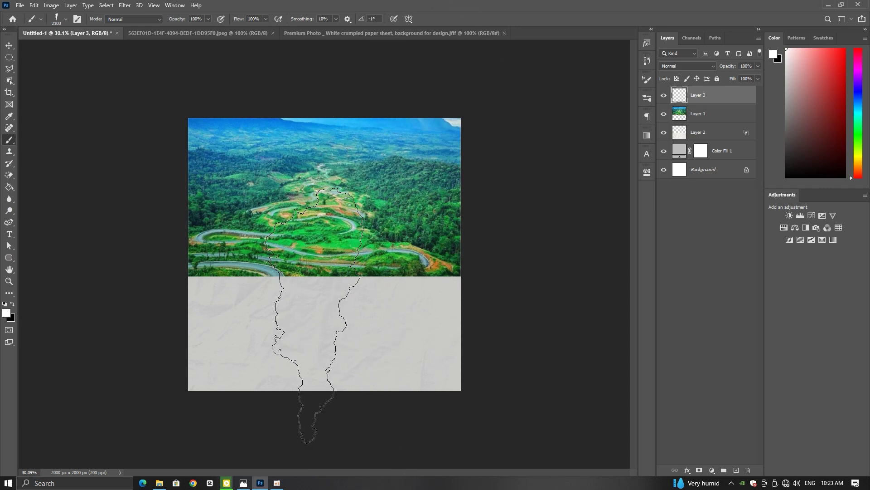
pyautogui.press('Right')
pyautogui.press('Right')
pyautogui.press('Right')
pyautogui.press('Right')
pyautogui.press('Right')
pyautogui.press('Right')
pyautogui.press('Right')
pyautogui.press('Right')
pyautogui.press('Right')
pyautogui.press('Right')
pyautogui.press('Right')
pyautogui.press('Right')
pyautogui.press('Right')
pyautogui.press('Right')
pyautogui.press('Right')
pyautogui.press('Right')
pyautogui.press('Right')
pyautogui.press('Right')
pyautogui.press('Right')
pyautogui.press('Right')
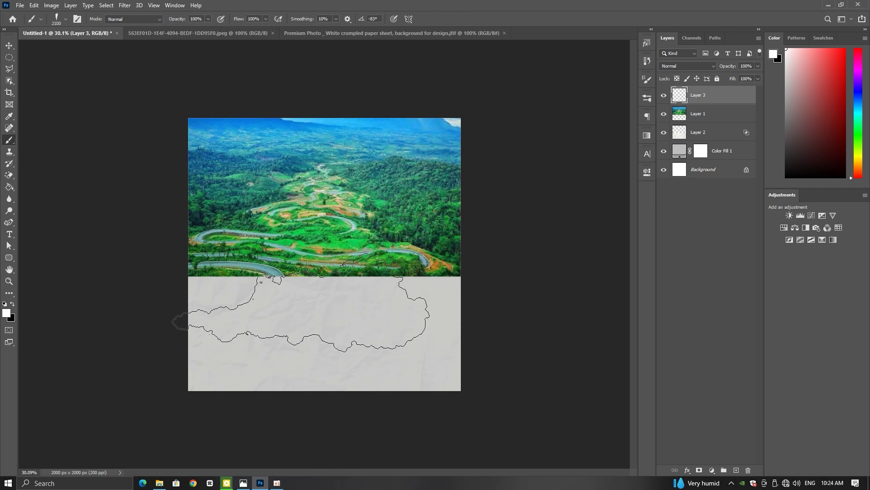
pyautogui.press('Right')
pyautogui.press('Right')
pyautogui.press('Right')
pyautogui.press('Right')
# Reduce the smoke brush to 1100 px and paint white smoke along the seam between the landscape and the paper.
pyautogui.press('[')
pyautogui.press('[')
pyautogui.press('[')
pyautogui.press('[')
pyautogui.press('[')
pyautogui.press('[')
pyautogui.press('[')
pyautogui.press('[')
pyautogui.press('[')
pyautogui.press('[')
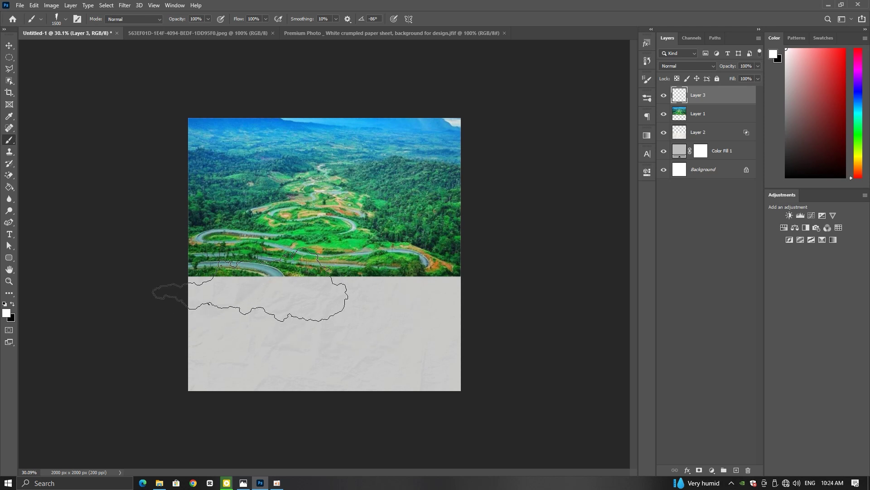
pyautogui.moveTo(186, 282); pyautogui.dragTo(427, 292)
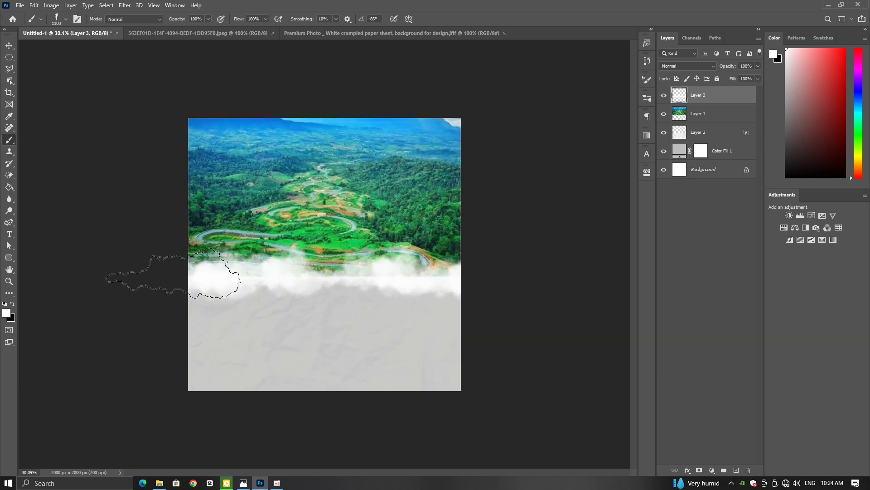
pyautogui.press('v')
# Lighten the Solid Color fill under the paper to grey d7d7d7.
pyautogui.click(334, 360)
pyautogui.click(679, 151)
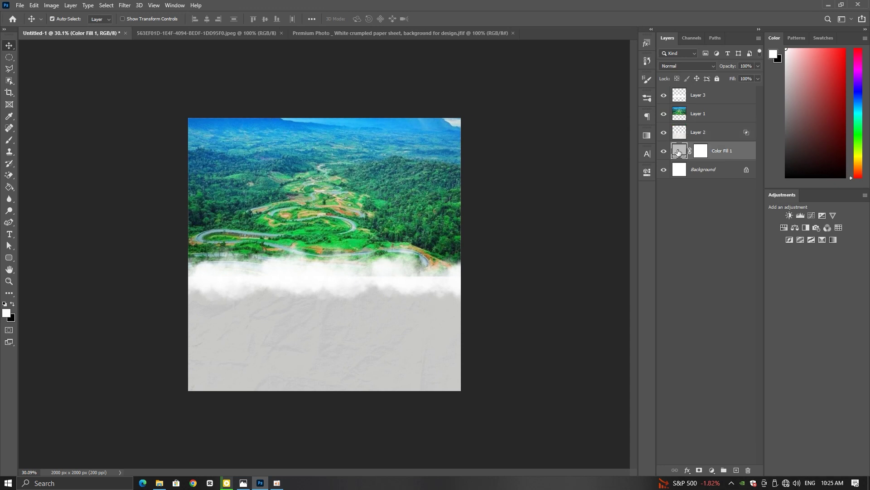
pyautogui.doubleClick(679, 153)
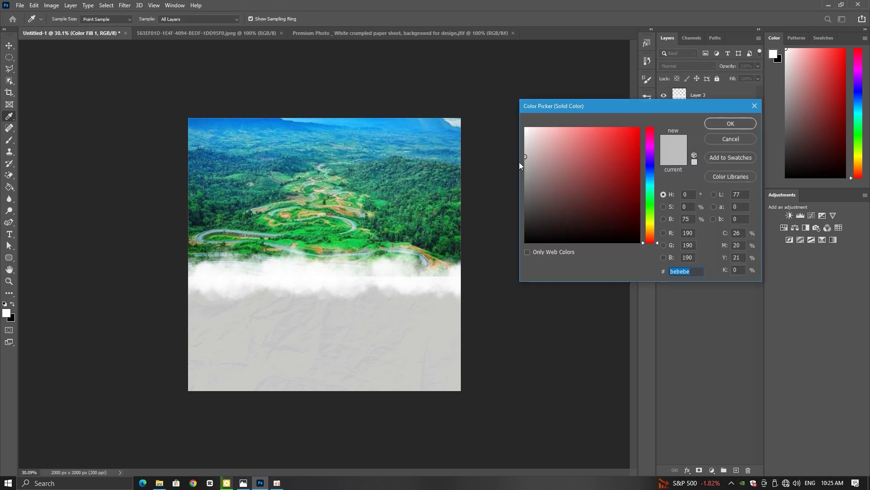
pyautogui.click(721, 125)
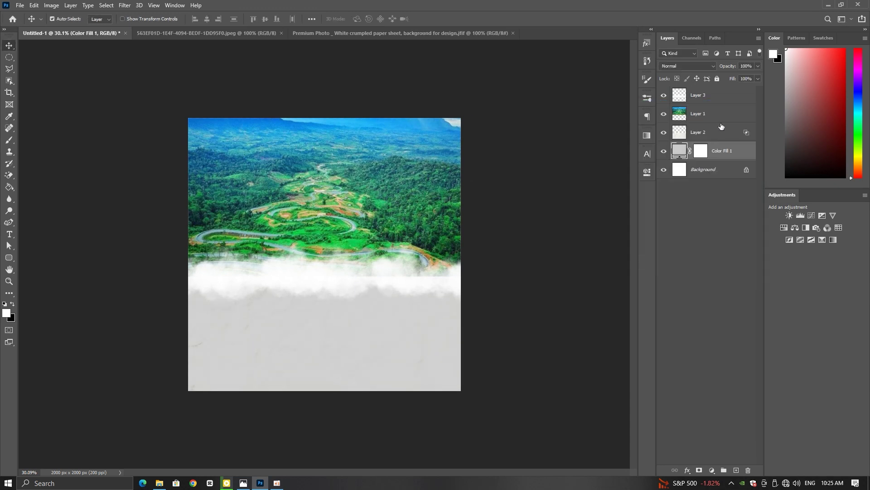
pyautogui.doubleClick(679, 151)
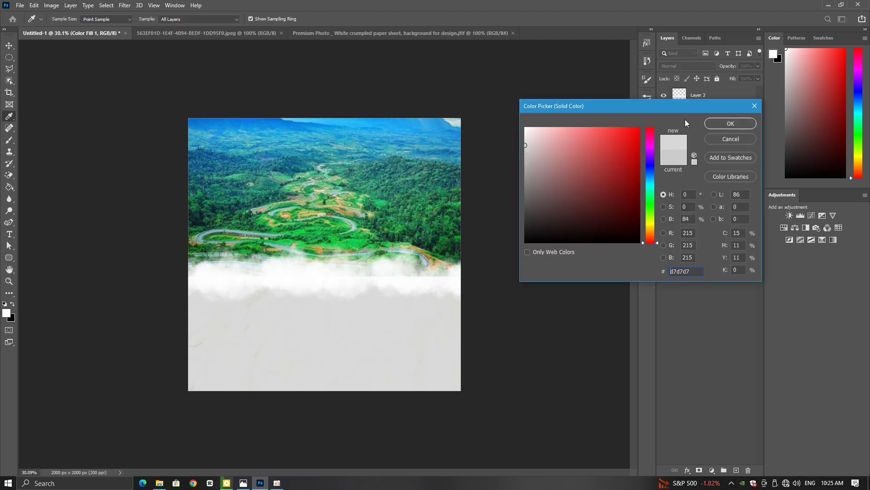
pyautogui.click(730, 123)
# Set the paper layer's white Blend If sliders to 224/255 for This Layer and 184/255 for Underlying Layer.
pyautogui.doubleClick(748, 132)
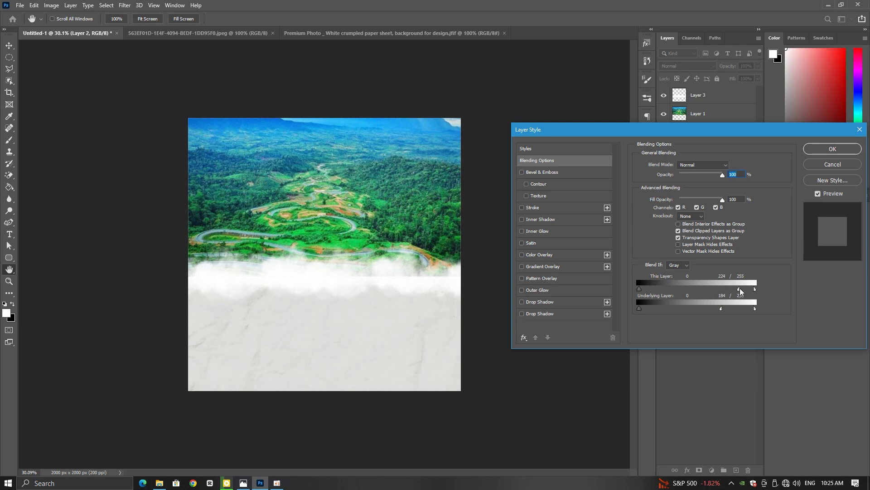
pyautogui.click(813, 150)
pyautogui.scroll(-2, 401, 319)
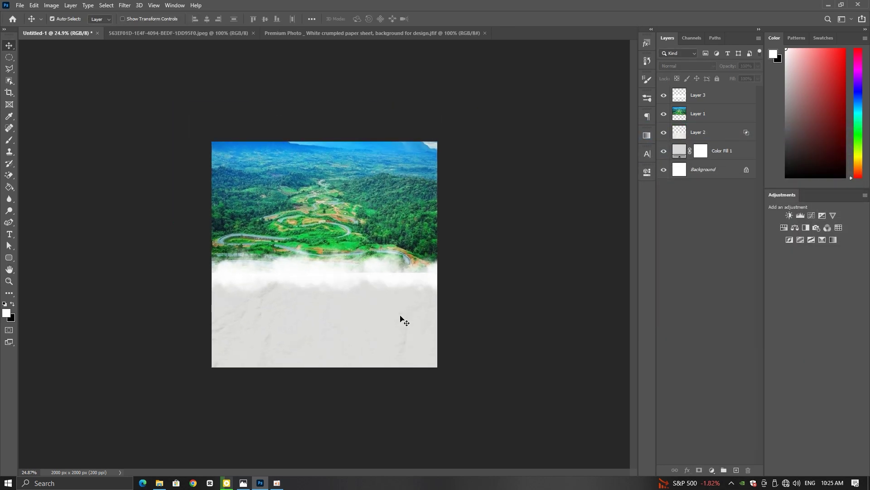
# Draw a white rounded rectangle about 1395 by 254 px, enlarge its corner radii, and centre it over the smoke seam.
pyautogui.click(9, 259)
pyautogui.rightClick(10, 260)
pyautogui.click(51, 266)
pyautogui.moveTo(260, 259)
pyautogui.mouseDown()
pyautogui.moveTo(356, 290)
pyautogui.moveTo(417, 287)
pyautogui.mouseUp()
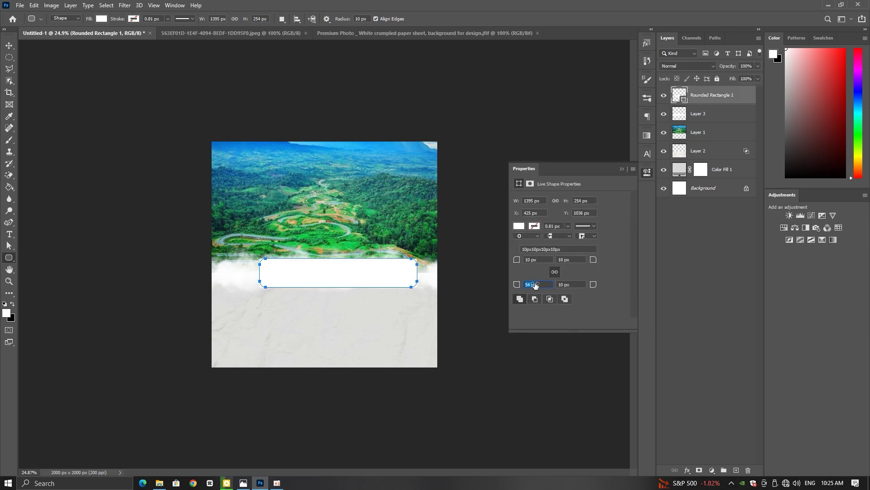
pyautogui.click(621, 169)
pyautogui.click(10, 45)
pyautogui.scroll(3, 326, 297)
pyautogui.moveTo(330, 278); pyautogui.dragTo(312, 279)
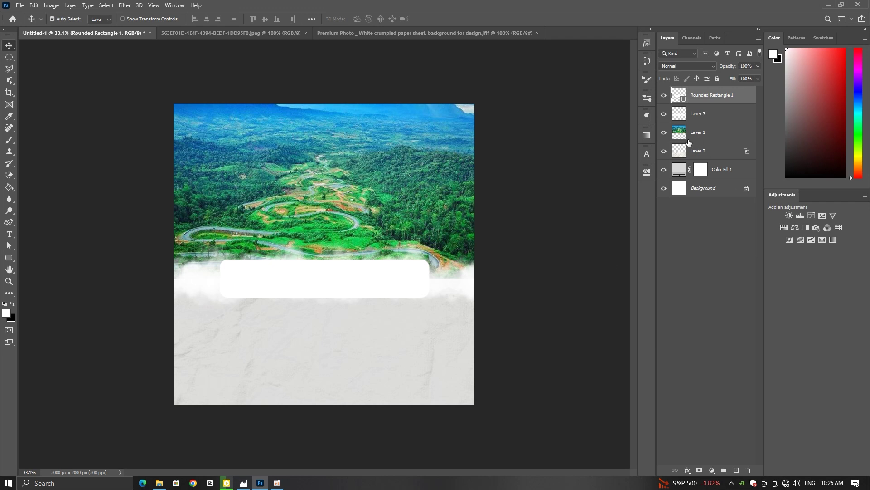
# Soften the landscape layer's lower edge along the seam with the 500 px eraser.
pyautogui.click(692, 147)
pyautogui.click(9, 175)
pyautogui.click(41, 173)
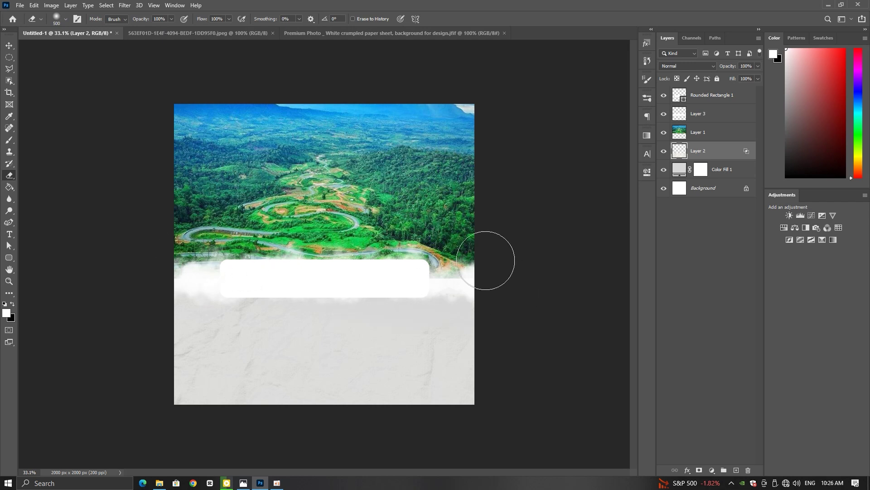
pyautogui.click(709, 136)
pyautogui.moveTo(554, 249)
pyautogui.mouseDown()
pyautogui.moveTo(443, 287)
pyautogui.moveTo(54, 288)
pyautogui.mouseUp()
pyautogui.scroll(-3, 179, 272)
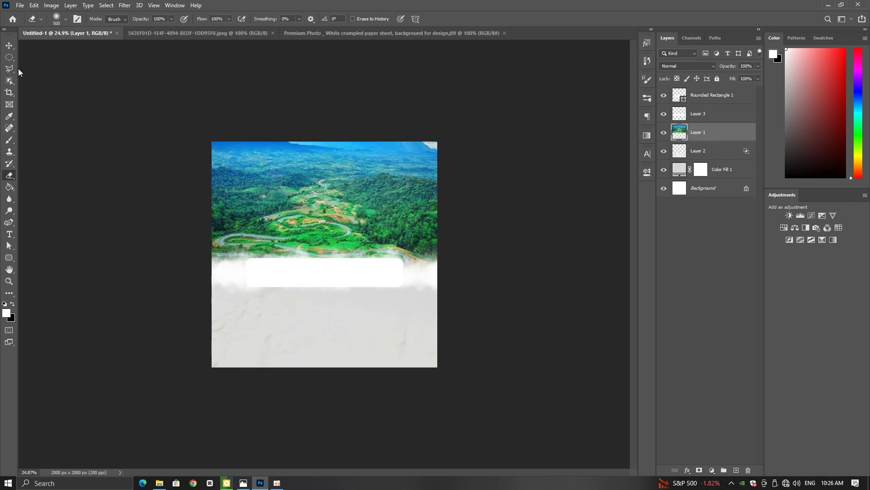
pyautogui.scroll(3, 35, 82)
pyautogui.press('v')
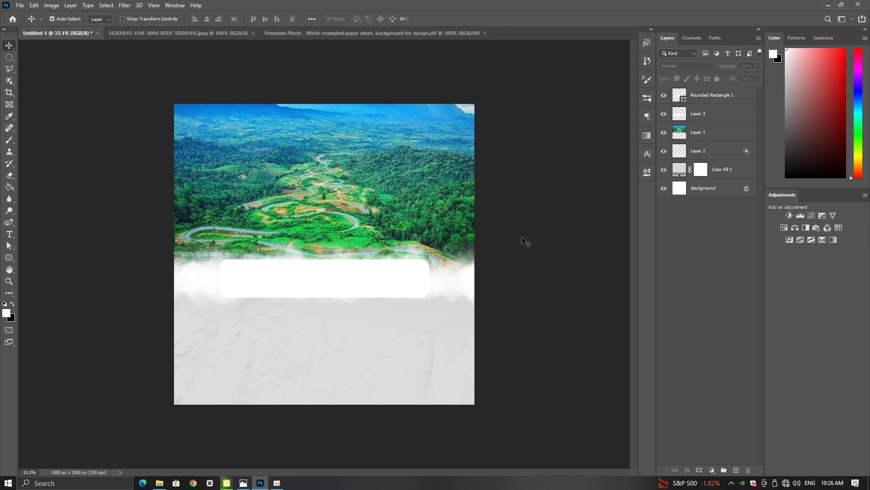
pyautogui.click(529, 209)
pyautogui.scroll(-1, 521, 225)
# Set the foreground colour to off-white f3f2f2 and replace the old smoke layer with a new empty layer.
pyautogui.click(424, 276)
pyautogui.click(488, 282)
pyautogui.scroll(3, 487, 281)
pyautogui.click(468, 278)
pyautogui.click(663, 114)
pyautogui.scroll(-3, 507, 195)
pyautogui.click(489, 204)
pyautogui.scroll(2, 375, 247)
pyautogui.scroll(1, 375, 249)
pyautogui.press('n')
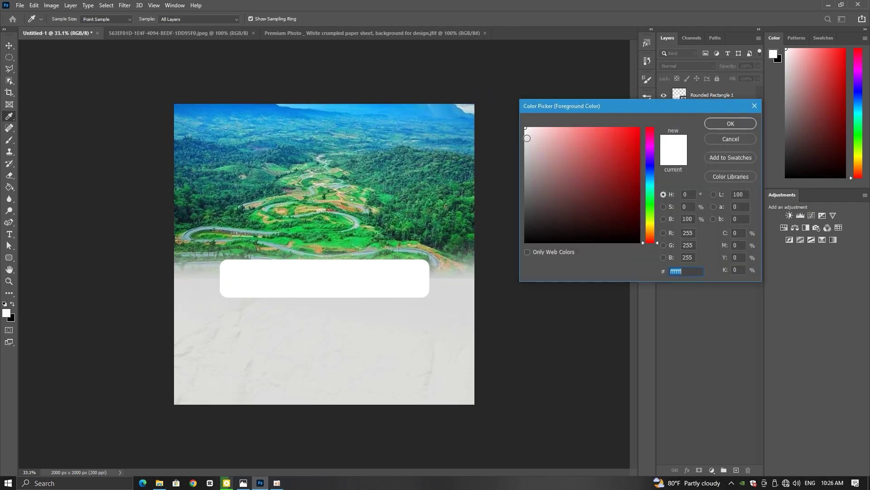
pyautogui.click(713, 124)
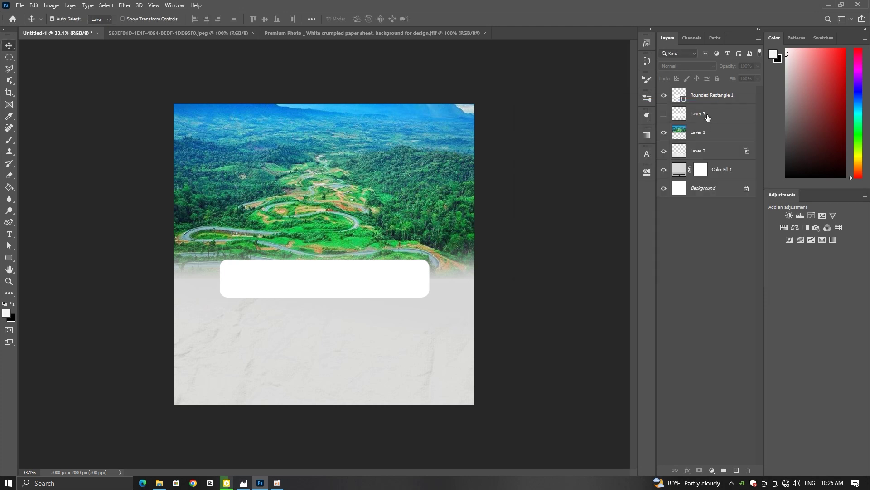
pyautogui.moveTo(744, 445); pyautogui.dragTo(749, 472)
pyautogui.click(736, 471)
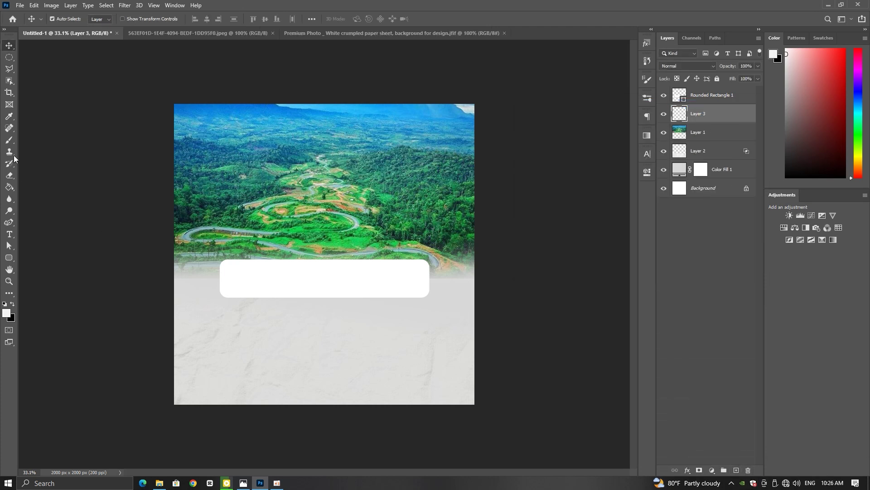
# Select smoke brush 76 for the new layer and rotate its tip to -88°.
pyautogui.click(9, 140)
pyautogui.click(66, 20)
pyautogui.scroll(-2, 70, 325)
pyautogui.click(64, 311)
pyautogui.click(60, 293)
pyautogui.moveTo(108, 48); pyautogui.dragTo(105, 48)
pyautogui.press('Return')
pyautogui.click(65, 20)
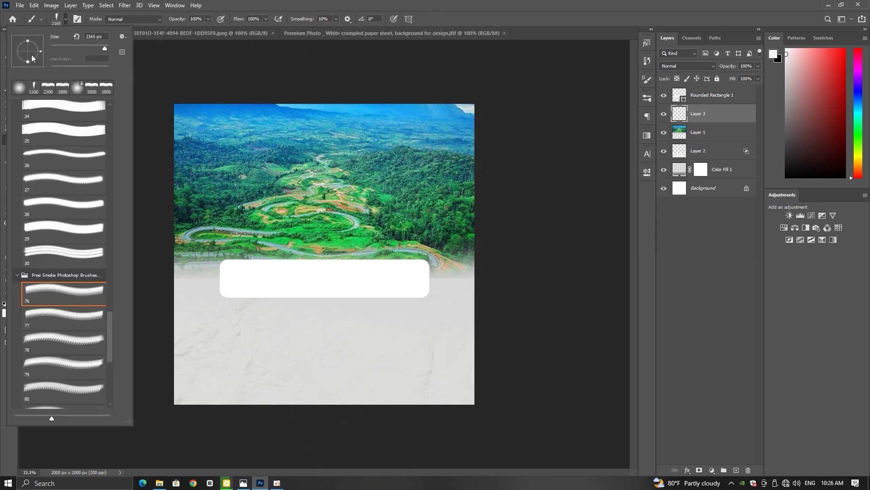
pyautogui.doubleClick(83, 140)
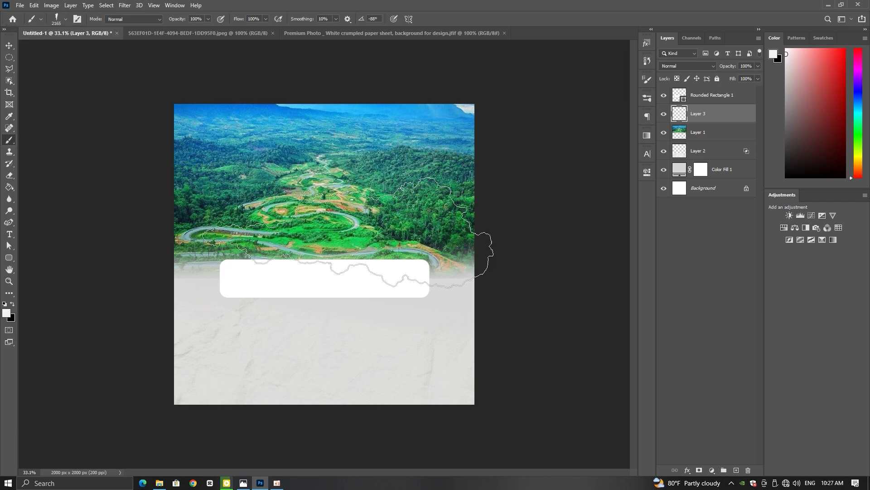
# Reduce the smoke brush to 1000 px and adjust its tip angle to -85°.
pyautogui.press('[')
pyautogui.press('[')
pyautogui.press('[')
pyautogui.press('[')
pyautogui.press('[')
pyautogui.press('[')
pyautogui.press('[')
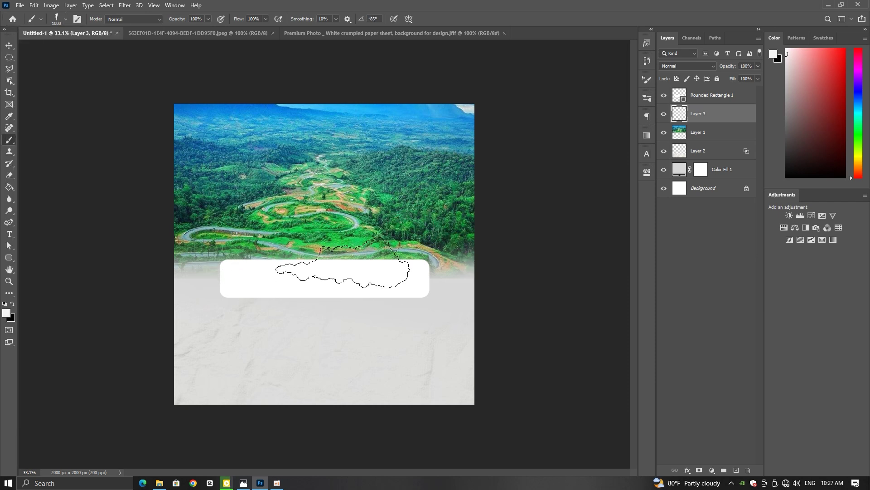
# Try painting off-white smoke along the seam behind the rounded rectangle.
pyautogui.click(408, 272)
pyautogui.click(195, 278)
pyautogui.click(425, 291)
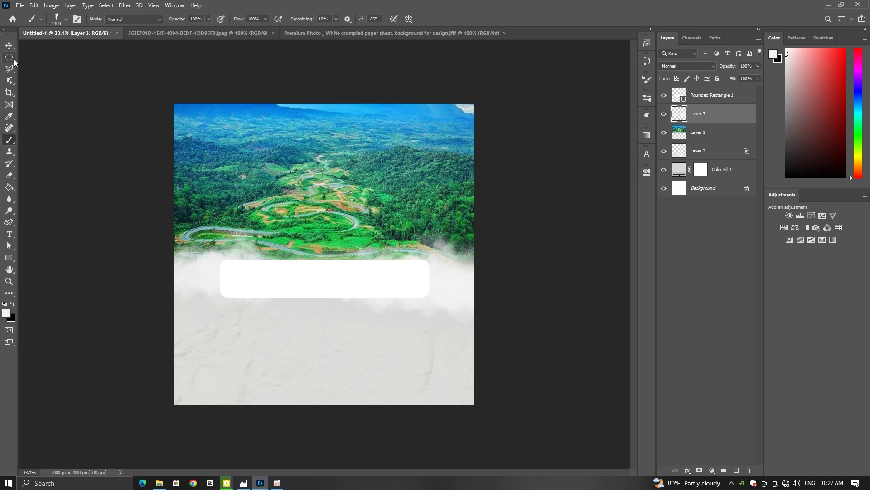
pyautogui.click(9, 46)
pyautogui.scroll(6, 394, 280)
pyautogui.scroll(-7, 395, 280)
pyautogui.hotkey('ctrl', 'z')
pyautogui.hotkey('ctrl', 'z')
pyautogui.hotkey('ctrl', 'z')
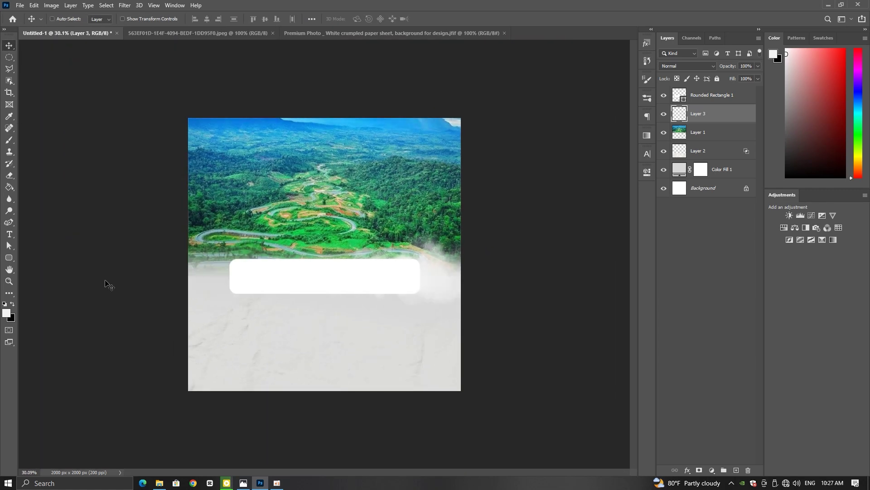
# Darken the foreground colour slightly and paint smoke along the seam with the 1400 px smoke brush.
pyautogui.click(7, 312)
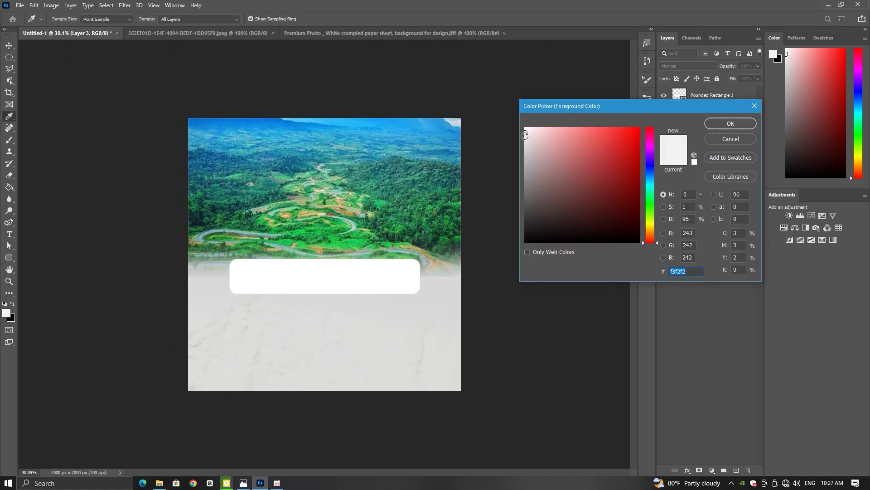
pyautogui.click(730, 124)
pyautogui.click(9, 139)
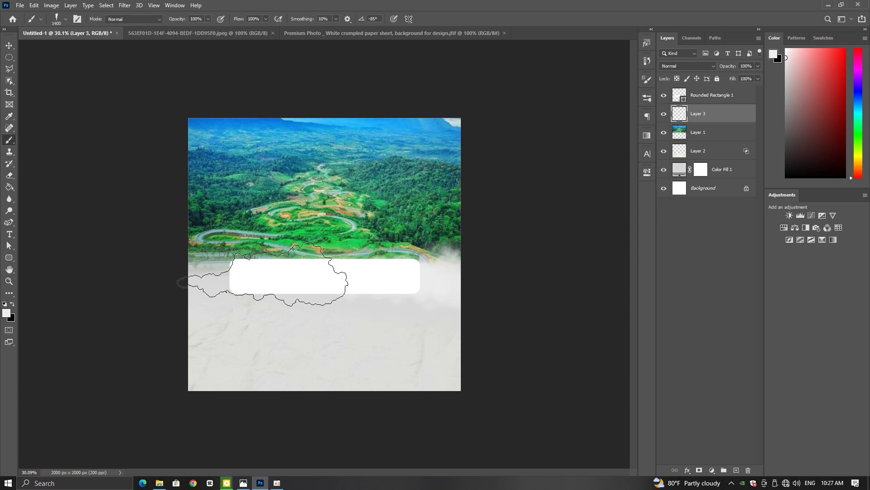
pyautogui.click(218, 272)
pyautogui.click(334, 283)
pyautogui.click(9, 45)
pyautogui.click(570, 233)
pyautogui.scroll(4, 294, 269)
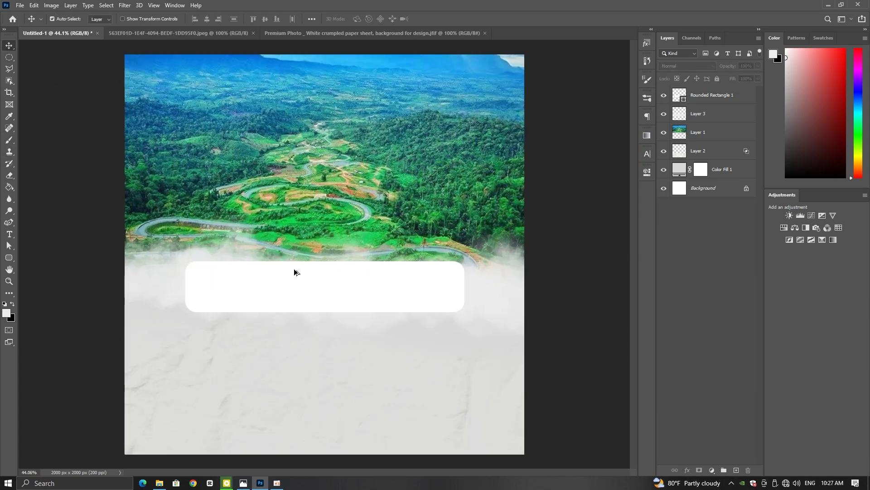
# Increase the corner radius of the white rounded rectangle.
pyautogui.click(294, 274)
pyautogui.click(648, 172)
pyautogui.moveTo(516, 261); pyautogui.dragTo(521, 261)
pyautogui.click(648, 170)
pyautogui.click(575, 241)
# Move the white rounded rectangle upward and reduce its width.
pyautogui.moveTo(308, 287); pyautogui.dragTo(362, 257)
pyautogui.scroll(-3, 338, 281)
pyautogui.click(521, 265)
pyautogui.scroll(-1, 520, 266)
pyautogui.scroll(2, 345, 290)
pyautogui.hotkey('ctrl', 't')
pyautogui.moveTo(440, 265); pyautogui.dragTo(415, 263)
pyautogui.click(449, 19)
pyautogui.scroll(3, 364, 192)
pyautogui.scroll(-2, 365, 194)
# Duplicate the rounded rectangle directly below it and stretch the copy past both canvas edges as a wide band.
pyautogui.moveTo(339, 268); pyautogui.dragTo(372, 286)
pyautogui.hotkey('ctrl', 't')
pyautogui.moveTo(415, 306); pyautogui.dragTo(476, 300)
pyautogui.click(454, 19)
pyautogui.scroll(1, 417, 252)
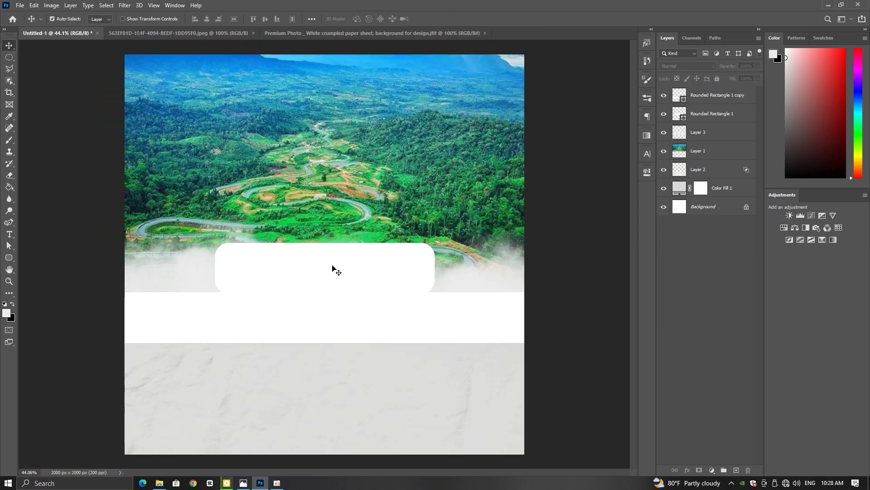
# Scale the rounded rectangle above the wide band down slightly and shift it to the left.
pyautogui.click(335, 270)
pyautogui.hotkey('ctrl', 't')
pyautogui.moveTo(433, 243); pyautogui.dragTo(425, 244)
pyautogui.moveTo(348, 266); pyautogui.dragTo(324, 266)
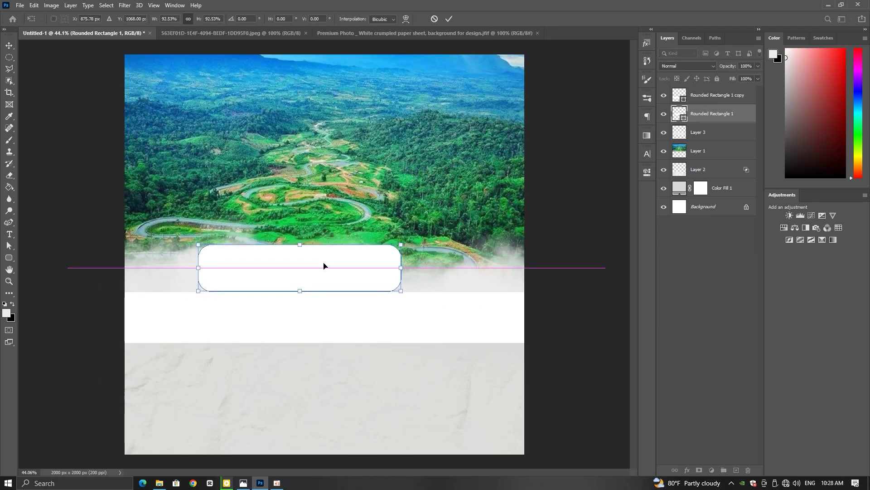
pyautogui.moveTo(402, 245); pyautogui.dragTo(395, 246)
pyautogui.click(449, 19)
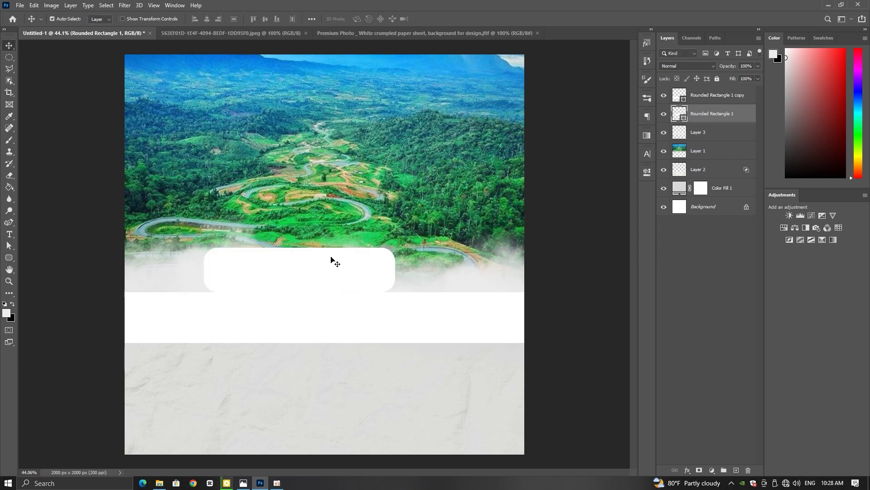
# Duplicate the smaller rounded rectangle up and to the right, and scale the copy to 87.82%.
pyautogui.scroll(-1, 338, 277)
pyautogui.moveTo(334, 274); pyautogui.dragTo(358, 232)
pyautogui.hotkey('ctrl', 't')
pyautogui.moveTo(411, 214)
pyautogui.mouseDown()
pyautogui.moveTo(334, 235)
pyautogui.moveTo(403, 220)
pyautogui.mouseUp()
pyautogui.moveTo(371, 226); pyautogui.dragTo(379, 229)
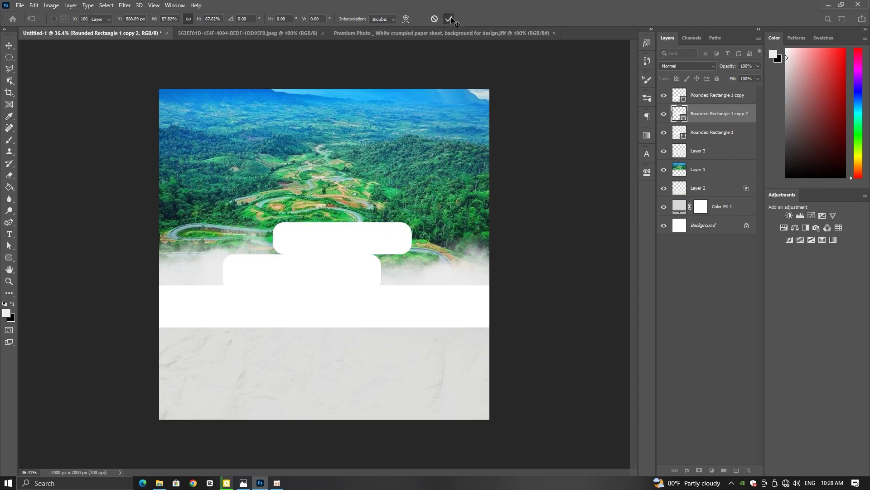
pyautogui.click(451, 19)
# Enlarge the middle rounded rectangle to 103.09%.
pyautogui.scroll(2, 321, 233)
pyautogui.scroll(-3, 316, 235)
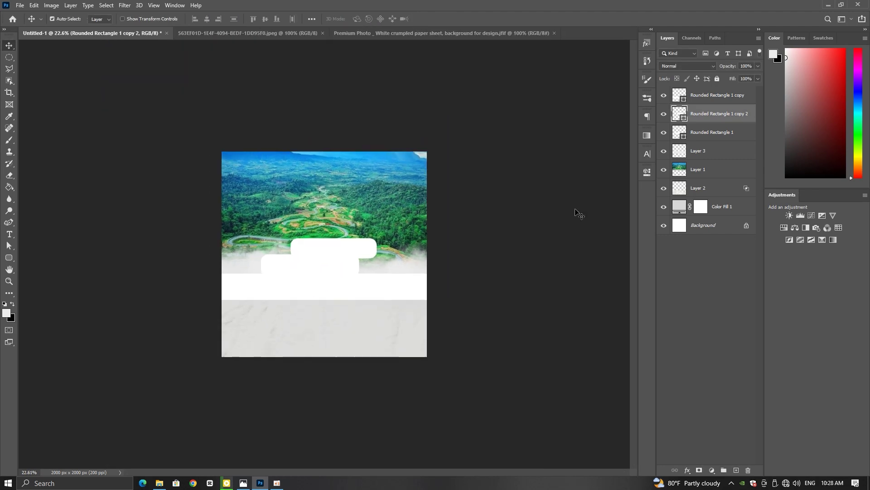
pyautogui.scroll(2, 326, 258)
pyautogui.scroll(-3, 326, 258)
pyautogui.scroll(1, 373, 247)
pyautogui.keyDown('ctrl'); pyautogui.click(335, 259); pyautogui.keyUp('ctrl')
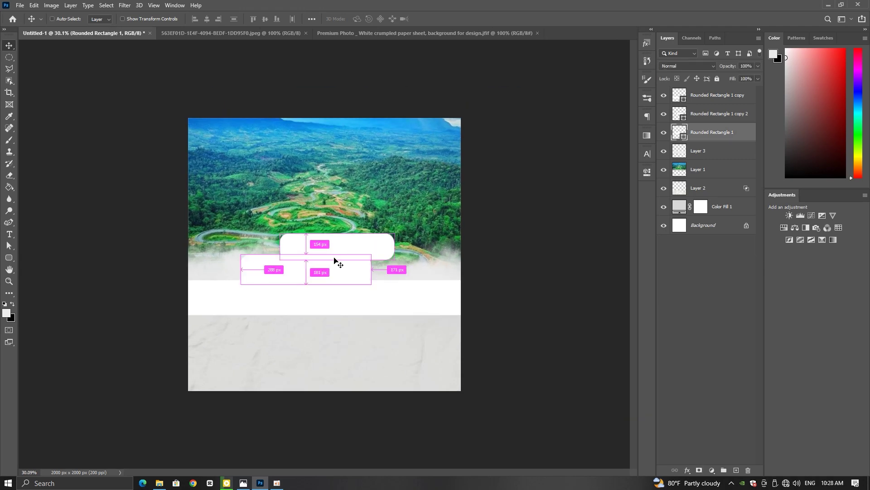
pyautogui.hotkey('ctrl', 't')
pyautogui.moveTo(371, 254); pyautogui.dragTo(376, 249)
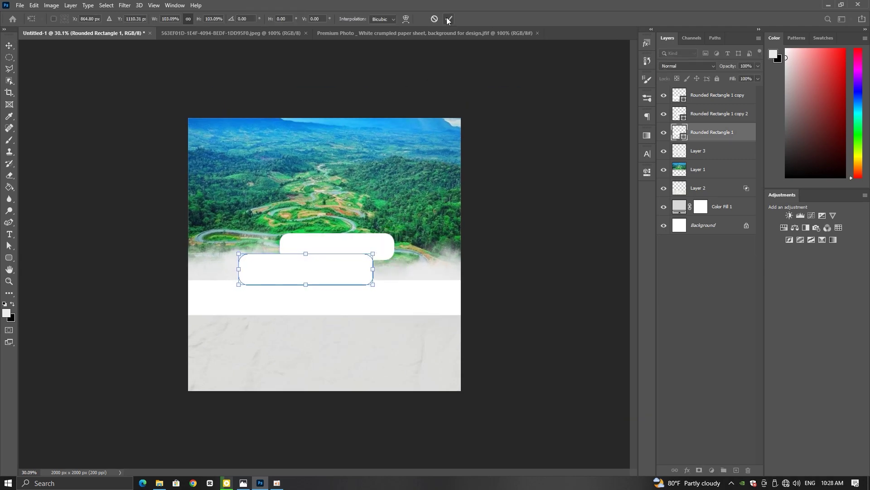
pyautogui.press('Return')
# Enlarge the uppermost rounded rectangle to 102.17% and nudge it slightly into place.
pyautogui.scroll(2, 325, 255)
pyautogui.keyDown('ctrl'); pyautogui.click(365, 239); pyautogui.keyUp('ctrl')
pyautogui.hotkey('ctrl', 't')
pyautogui.moveTo(428, 224); pyautogui.dragTo(432, 223)
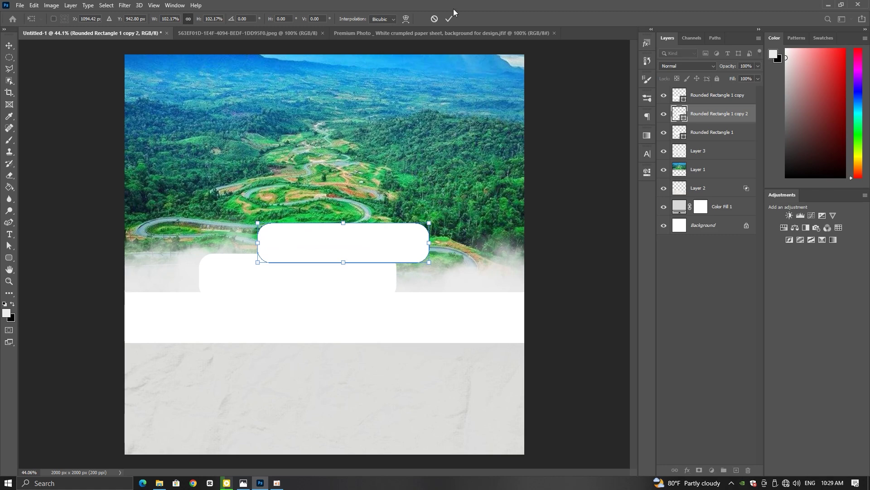
pyautogui.click(450, 19)
pyautogui.scroll(2, 326, 232)
pyautogui.moveTo(325, 234); pyautogui.dragTo(330, 230)
pyautogui.scroll(-6, 331, 230)
pyautogui.click(566, 221)
pyautogui.scroll(2, 544, 230)
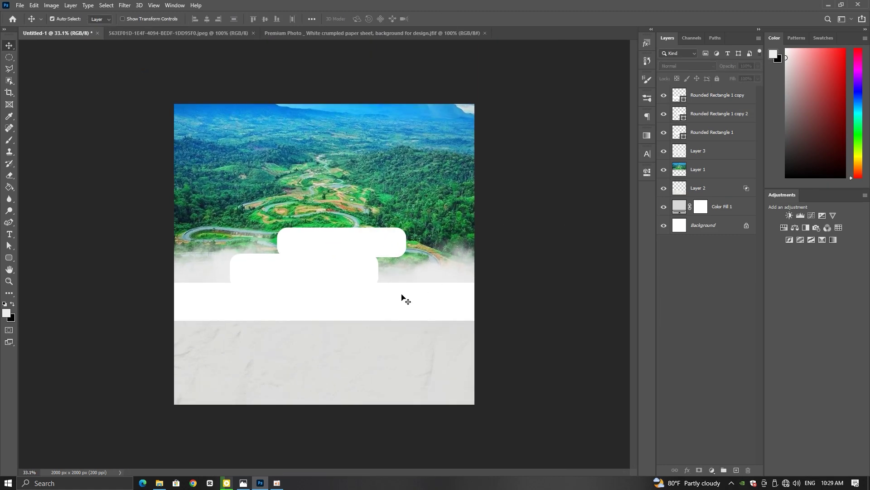
# Rotate all three rounded rectangles together by -7.2°.
pyautogui.click(401, 295)
pyautogui.keyDown('shift'); pyautogui.click(363, 272); pyautogui.keyUp('shift')
pyautogui.keyDown('shift'); pyautogui.click(354, 245); pyautogui.keyUp('shift')
pyautogui.hotkey('ctrl', 't')
pyautogui.moveTo(562, 238); pyautogui.dragTo(529, 186)
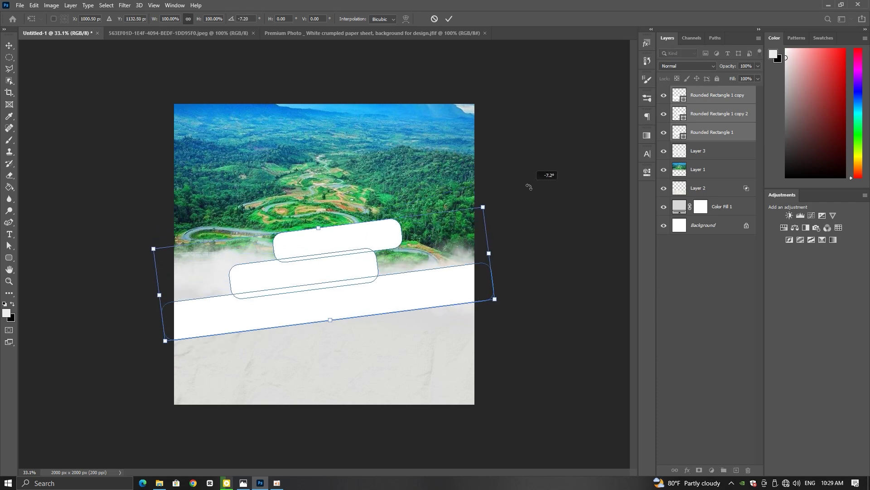
pyautogui.press('Return')
pyautogui.scroll(1, 343, 252)
pyautogui.scroll(-1, 343, 252)
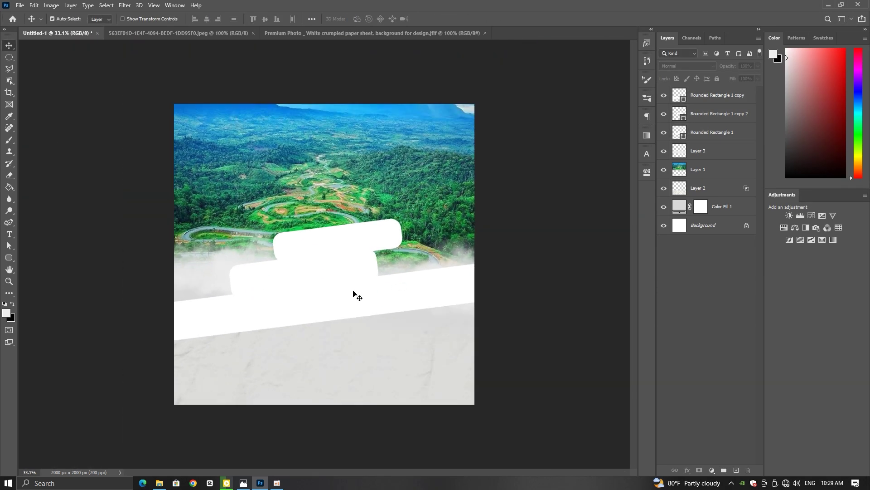
# Move the three rounded rectangles up together and rotate them slightly clockwise to reduce their tilt.
pyautogui.keyDown('shift'); pyautogui.click(340, 249); pyautogui.keyUp('shift')
pyautogui.hotkey('ctrl', 't')
pyautogui.moveTo(342, 260); pyautogui.dragTo(341, 244)
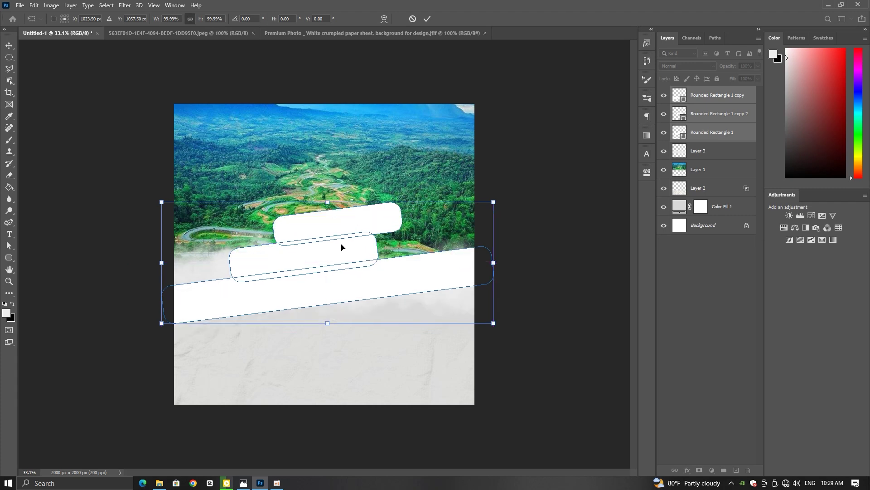
pyautogui.moveTo(521, 196); pyautogui.dragTo(522, 204)
pyautogui.click(427, 19)
pyautogui.scroll(1, 328, 258)
pyautogui.scroll(-1, 454, 256)
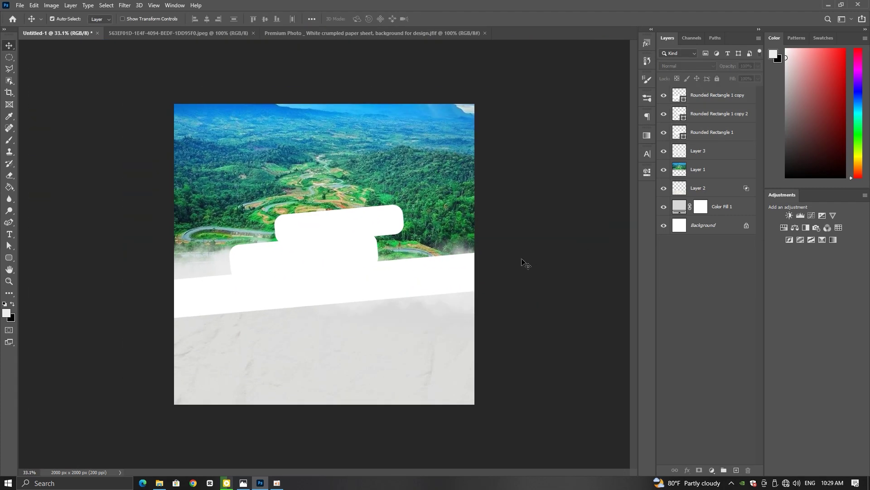
# Add a Drop Shadow to the wide band and set the shadow colour to teal.
pyautogui.click(413, 282)
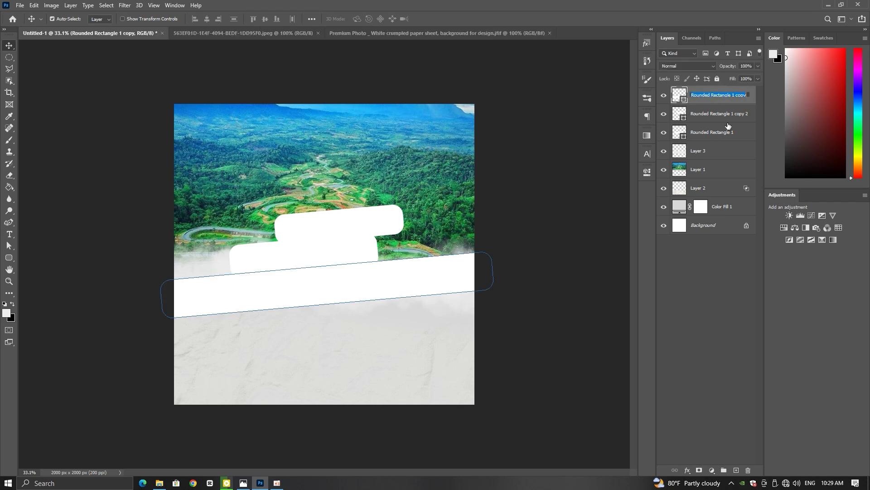
pyautogui.doubleClick(711, 105)
pyautogui.click(552, 302)
pyautogui.moveTo(679, 228); pyautogui.dragTo(670, 228)
pyautogui.click(730, 167)
pyautogui.moveTo(637, 172); pyautogui.dragTo(647, 175)
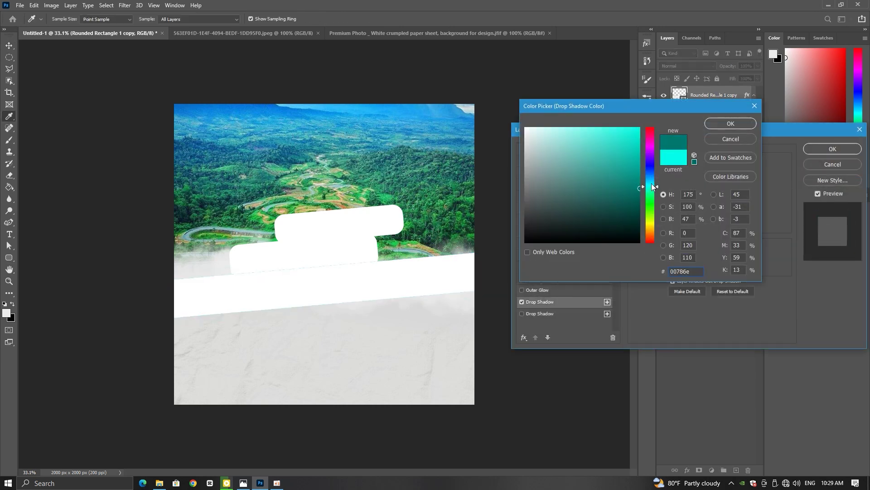
pyautogui.press('Return')
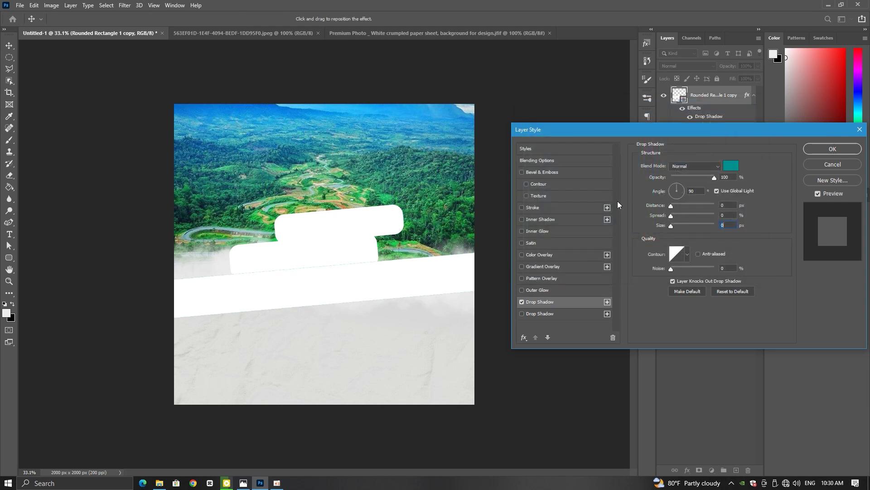
# Set the band's drop shadow to a 10 px distance at -97° so it forms a thin line along the upper edge.
pyautogui.moveTo(673, 206); pyautogui.dragTo(675, 242)
pyautogui.moveTo(658, 206); pyautogui.dragTo(675, 208)
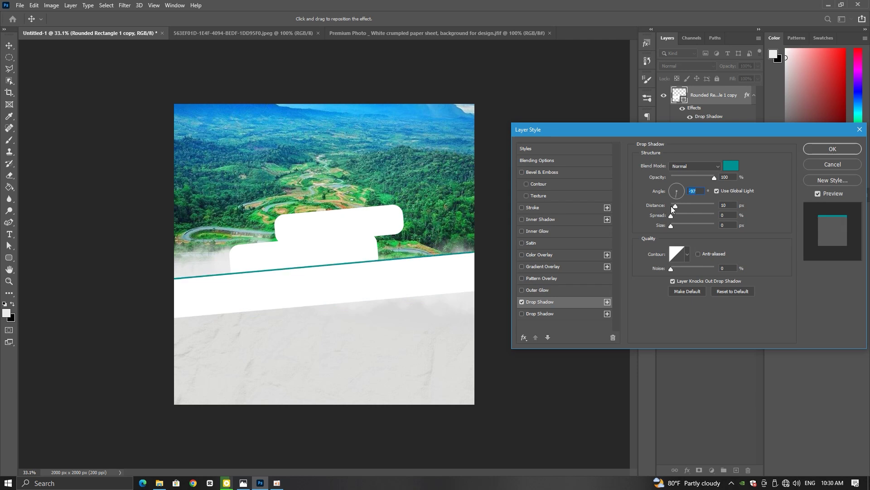
pyautogui.click(832, 149)
# Move the layers of the two smaller rounded rectangles above the wide band, with the middle rectangle's layer topmost.
pyautogui.moveTo(718, 132); pyautogui.dragTo(716, 99)
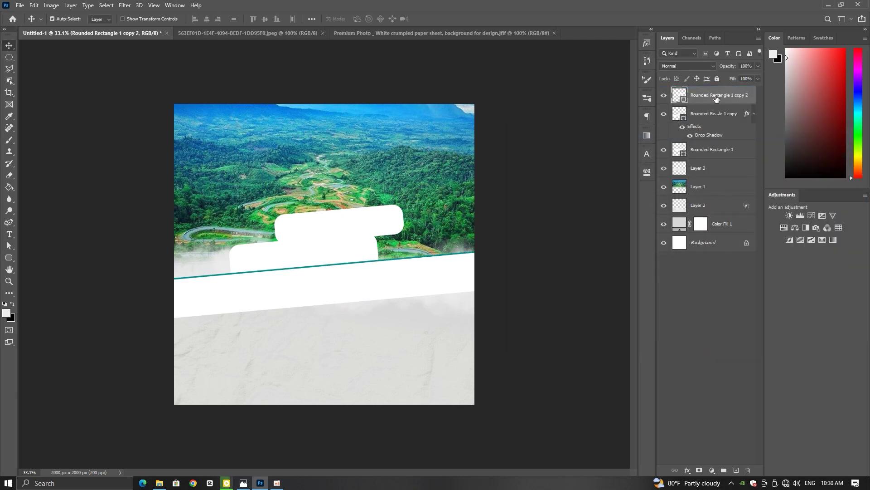
pyautogui.moveTo(698, 149); pyautogui.dragTo(712, 96)
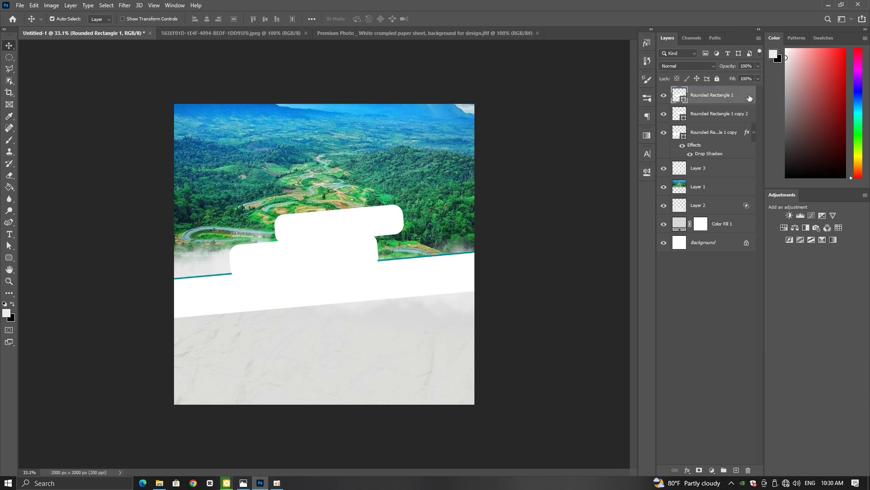
# Apply the teal Drop Shadow to the middle and upper rounded rectangles, and bring the upper rectangle's layer to the top of the stack.
pyautogui.doubleClick(749, 97)
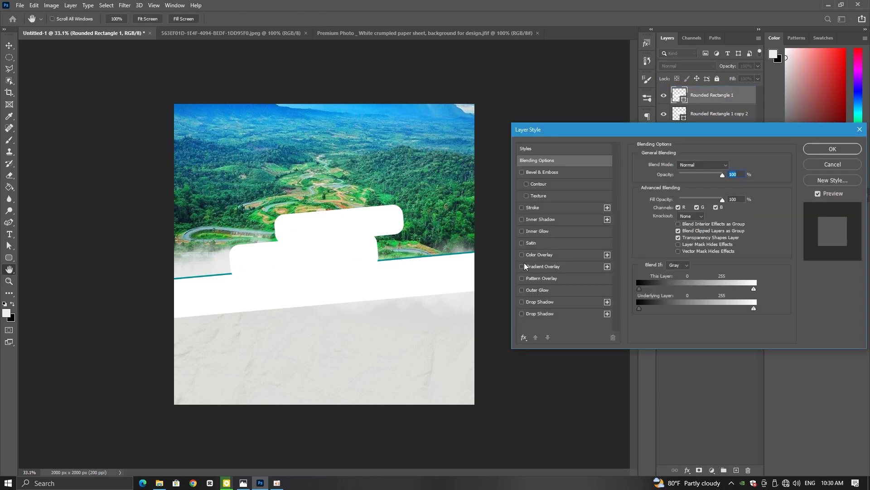
pyautogui.click(522, 302)
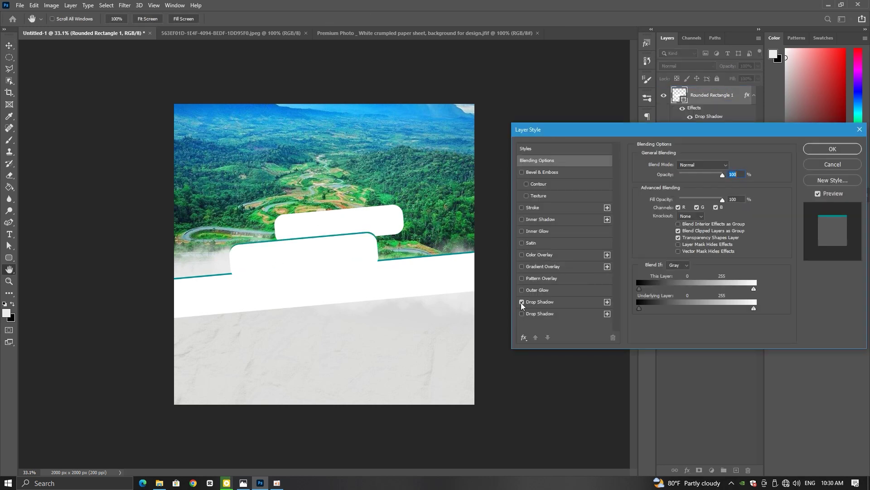
pyautogui.click(813, 150)
pyautogui.doubleClick(752, 135)
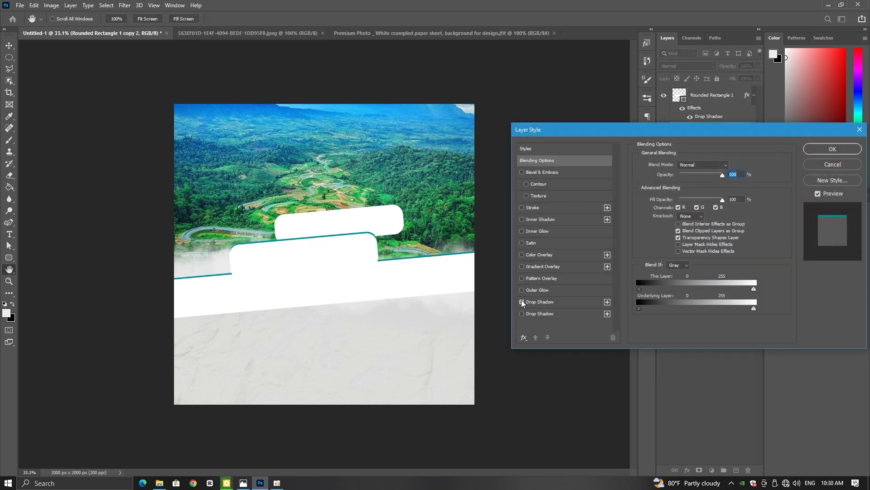
pyautogui.click(806, 149)
pyautogui.moveTo(713, 132); pyautogui.dragTo(711, 94)
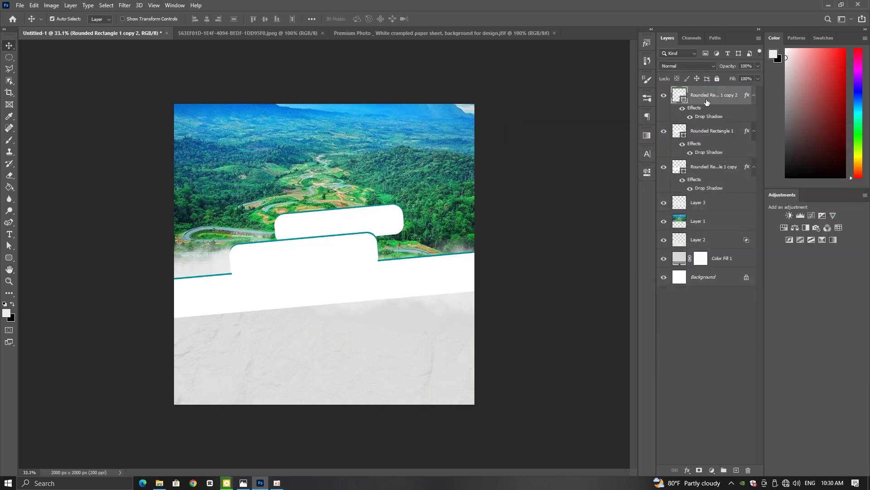
pyautogui.click(544, 149)
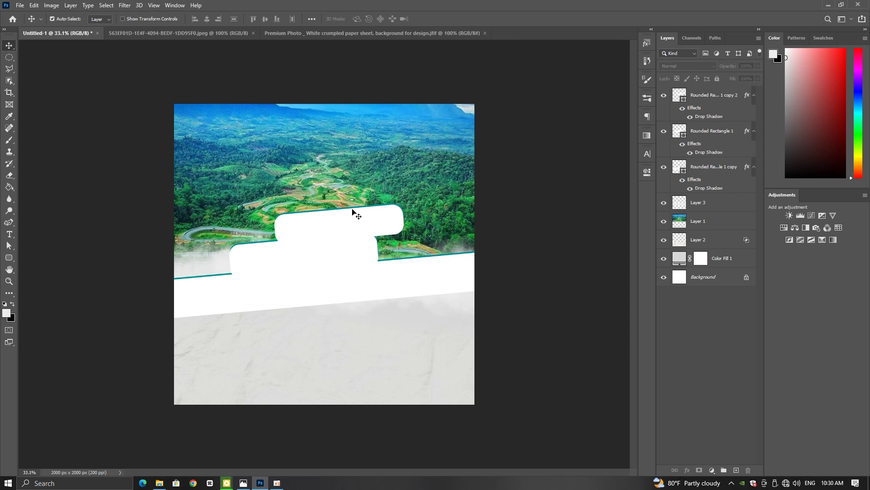
# Change the wide band's drop shadow angle to -125° with global light kept on.
pyautogui.scroll(10, 315, 210)
pyautogui.scroll(-8, 315, 210)
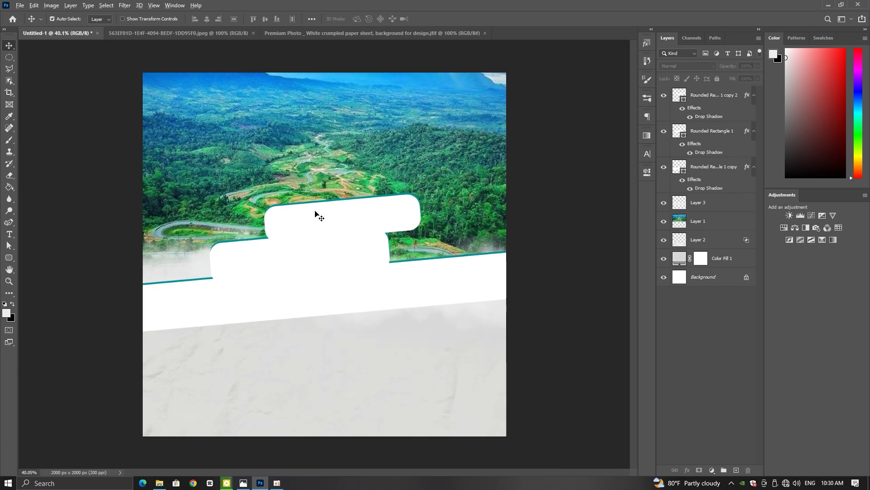
pyautogui.scroll(3, 314, 211)
pyautogui.doubleClick(721, 183)
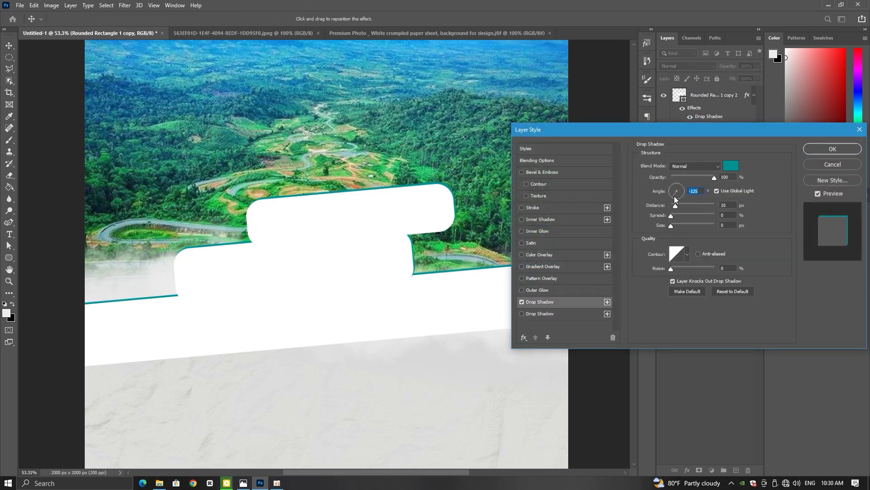
# Add a second teal Drop Shadow to the wide band with a 17 px distance to thicken its edge.
pyautogui.click(522, 314)
pyautogui.click(547, 316)
pyautogui.click(548, 303)
pyautogui.click(551, 313)
pyautogui.click(613, 337)
pyautogui.click(607, 302)
pyautogui.click(582, 313)
pyautogui.moveTo(676, 207); pyautogui.dragTo(679, 206)
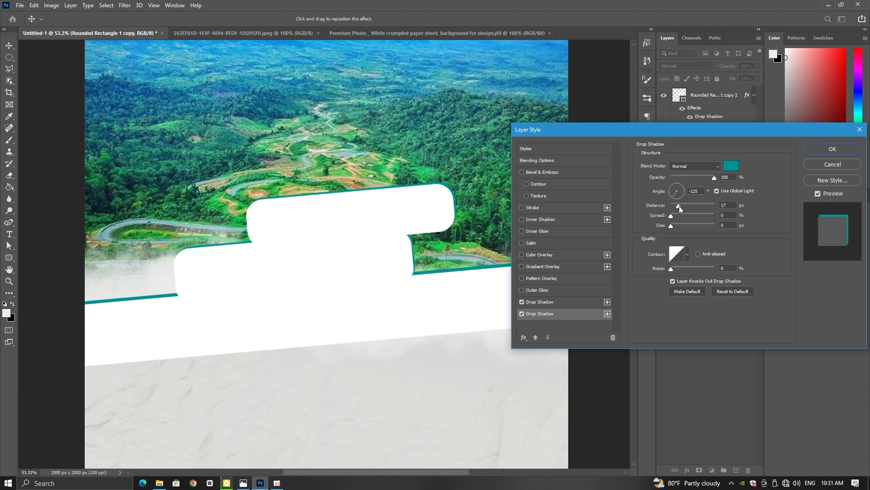
pyautogui.click(818, 151)
# Add a second teal Drop Shadow to the middle rounded rectangle with a distance of about 12 px.
pyautogui.doubleClick(727, 153)
pyautogui.click(595, 313)
pyautogui.click(613, 338)
pyautogui.click(608, 302)
pyautogui.click(583, 314)
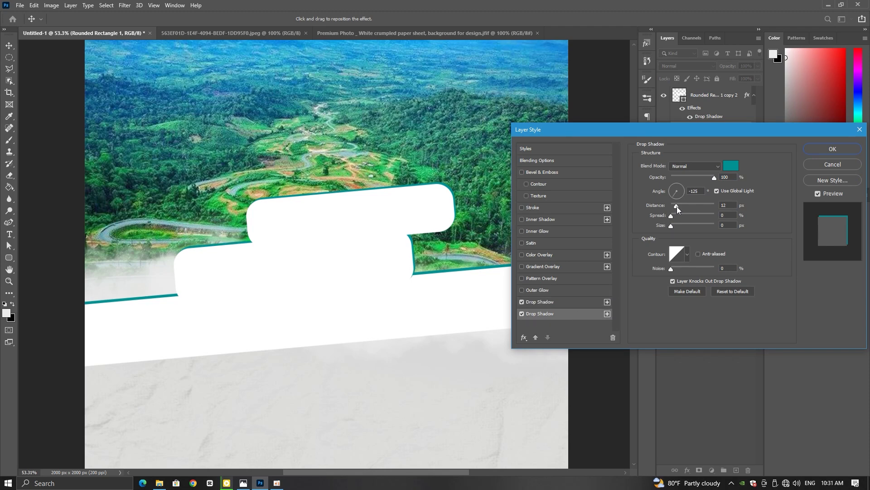
pyautogui.press('Return')
pyautogui.scroll(-3, 358, 295)
pyautogui.scroll(3, 388, 267)
# Add a second teal Drop Shadow to the upper rounded rectangle and increase its distance slightly beyond the first one's.
pyautogui.click(406, 209)
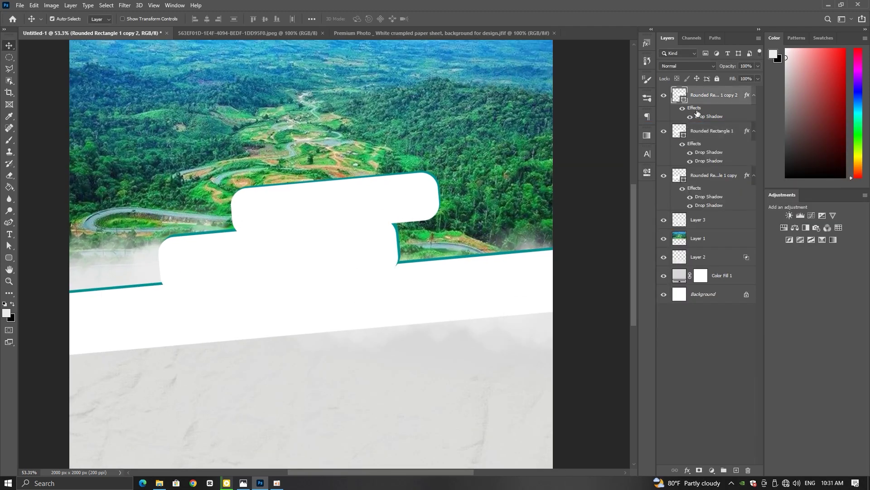
pyautogui.doubleClick(683, 136)
pyautogui.click(540, 313)
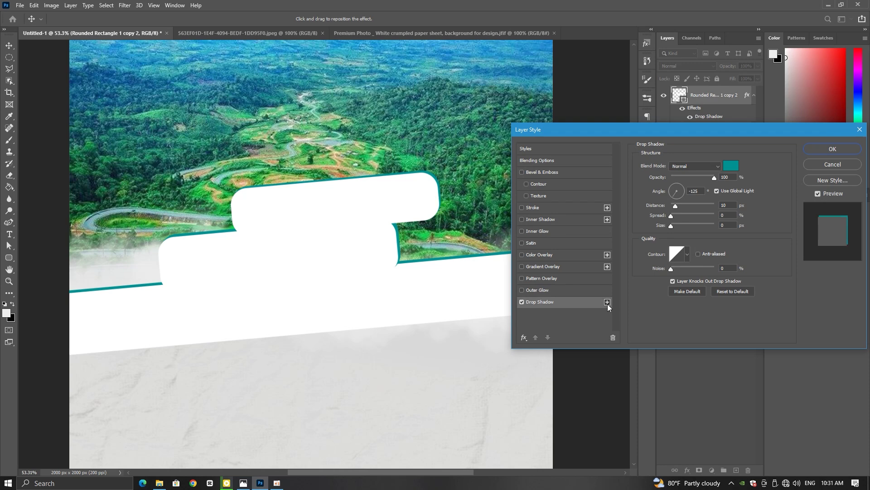
pyautogui.moveTo(675, 206); pyautogui.dragTo(678, 205)
pyautogui.click(847, 146)
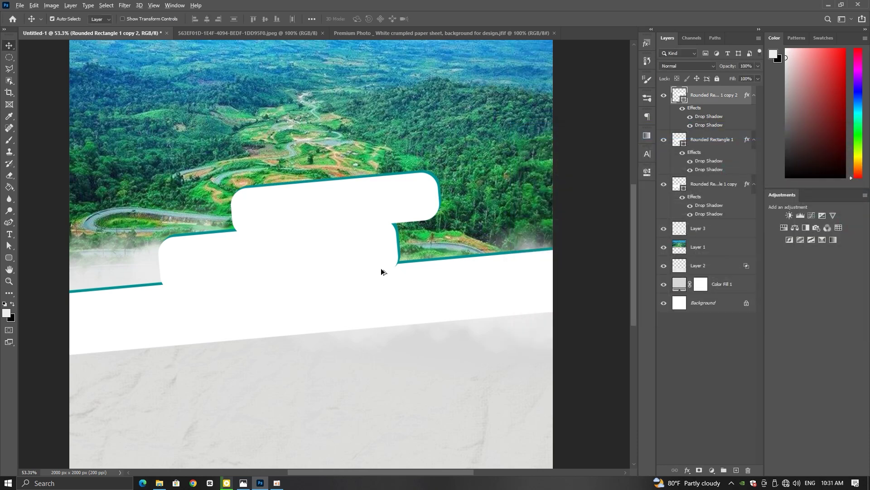
pyautogui.scroll(-5, 395, 270)
pyautogui.click(538, 223)
# Create a text layer on the upper rounded bar reading "មានក្តីស្រមៃចង់ដើរលេង".
pyautogui.scroll(3, 344, 223)
pyautogui.scroll(-1, 327, 264)
pyautogui.scroll(1, 529, 247)
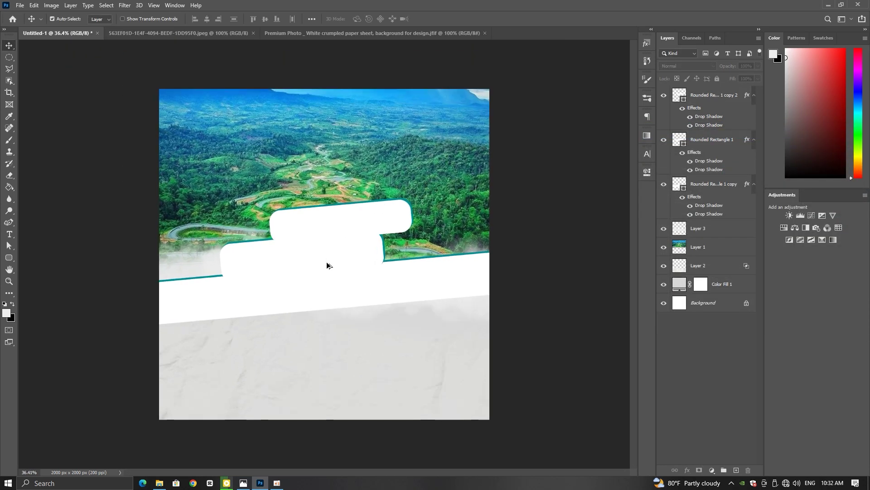
pyautogui.scroll(-1, 529, 247)
pyautogui.scroll(1, 254, 245)
pyautogui.press('t')
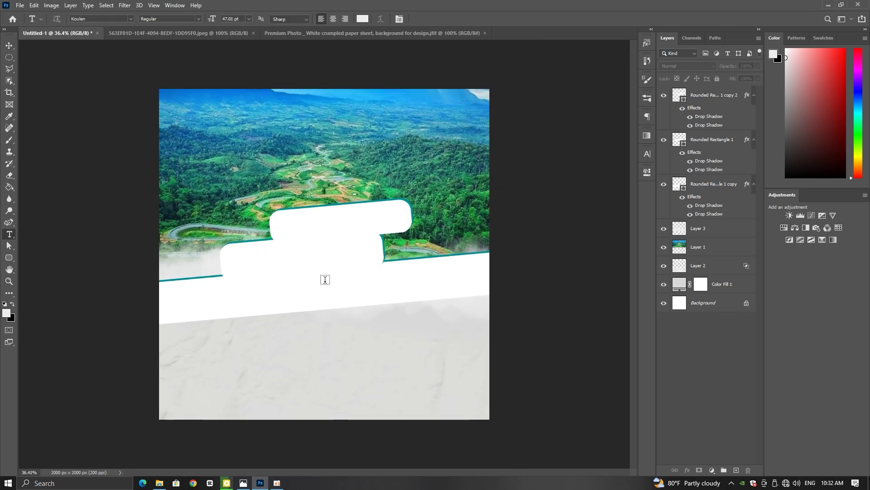
pyautogui.click(293, 224)
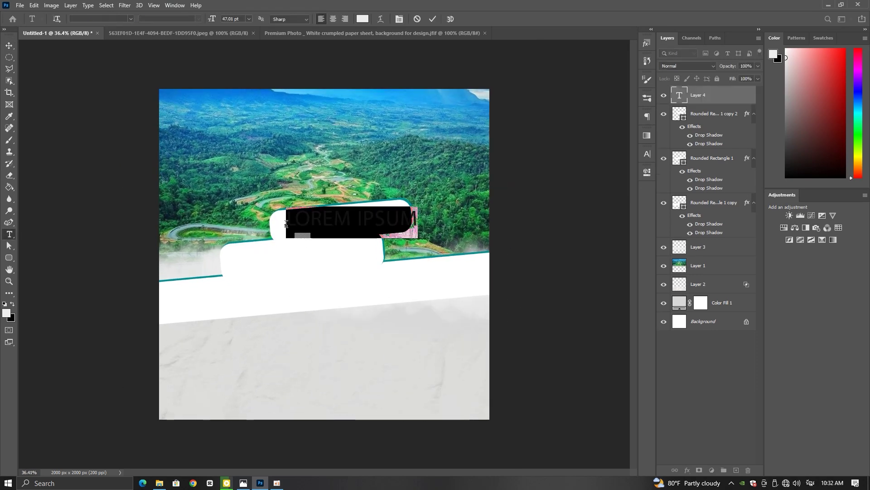
pyautogui.write('មាន')
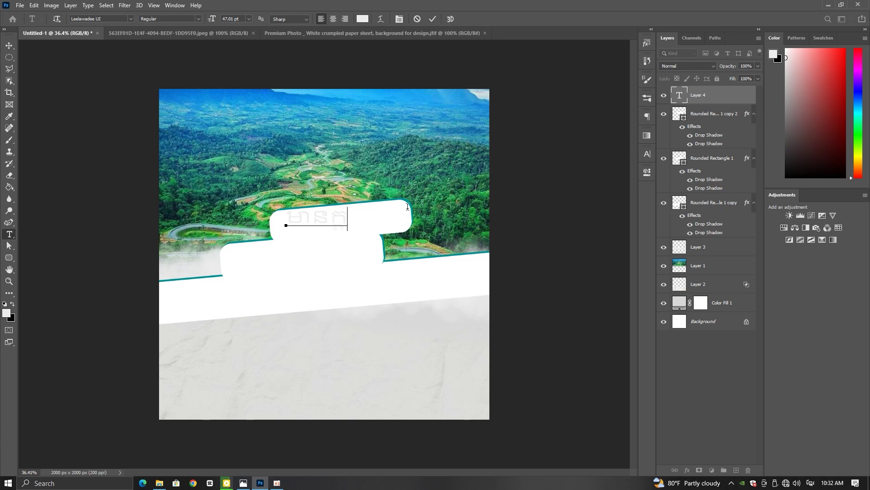
pyautogui.write('ក្តីស្រម')
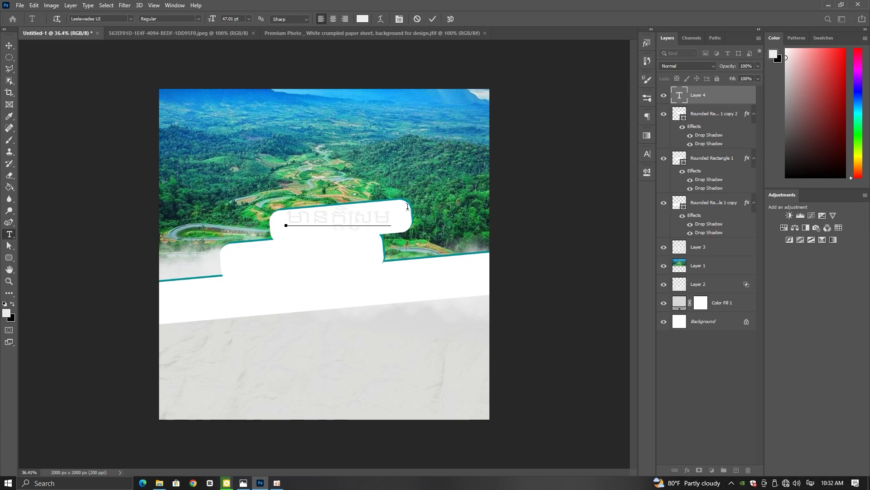
pyautogui.write('ៃចង់ដើរលេ')
pyautogui.click(433, 18)
# Scale the Khmer text down proportionally to about 58% and shift it back toward the upper bar.
pyautogui.hotkey('ctrl', 't')
pyautogui.moveTo(511, 225); pyautogui.dragTo(376, 223)
pyautogui.click(449, 18)
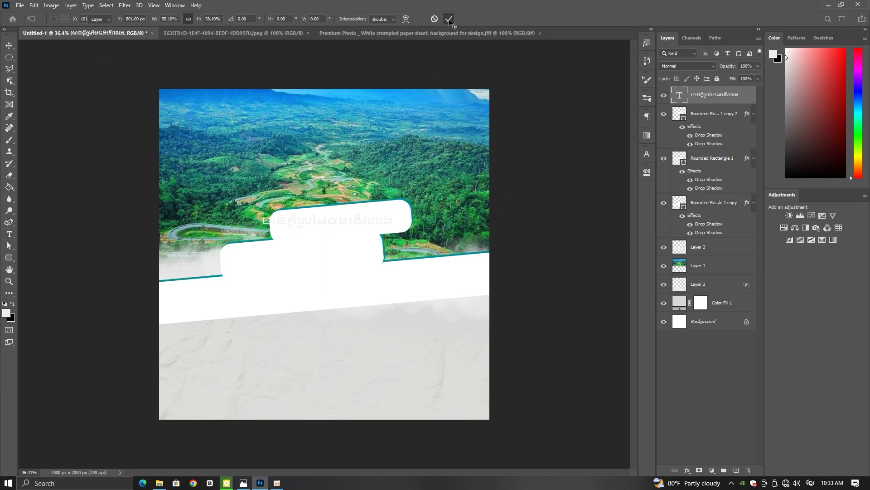
# Set the Khmer text's font to Kh Kangrey and centre the text within the upper bar.
pyautogui.click(647, 176)
pyautogui.click(596, 262)
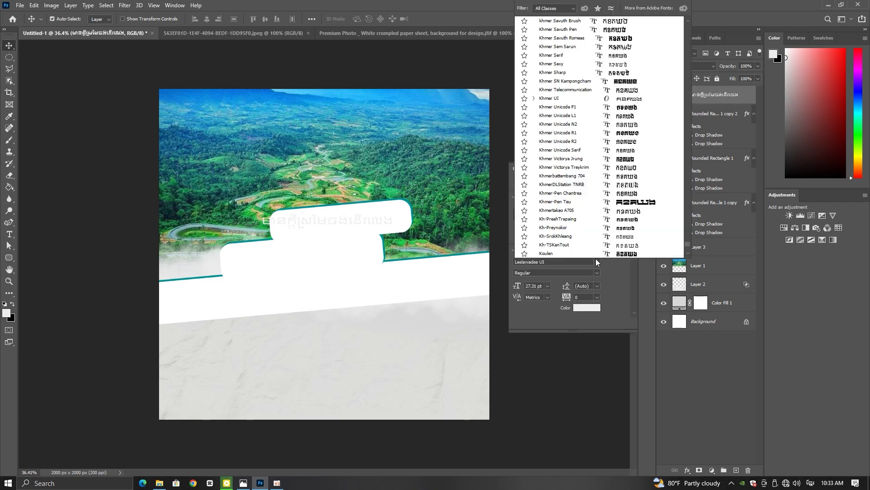
pyautogui.moveTo(695, 68); pyautogui.dragTo(688, 25)
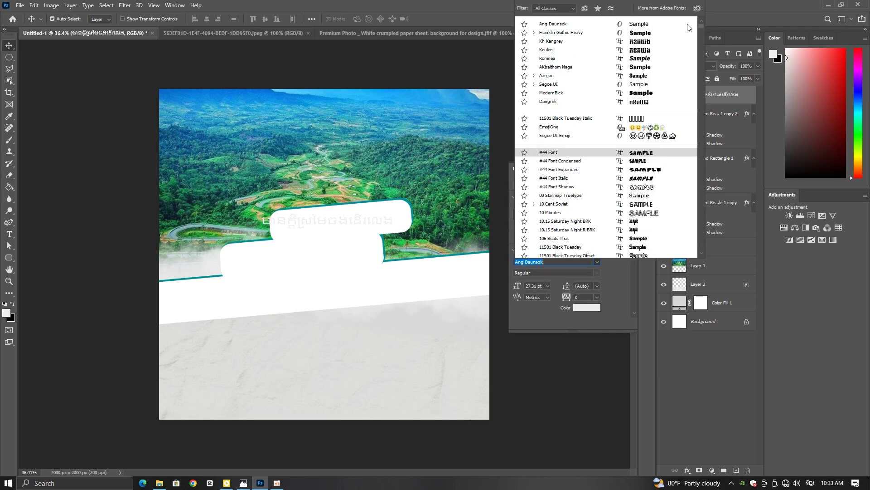
pyautogui.click(636, 41)
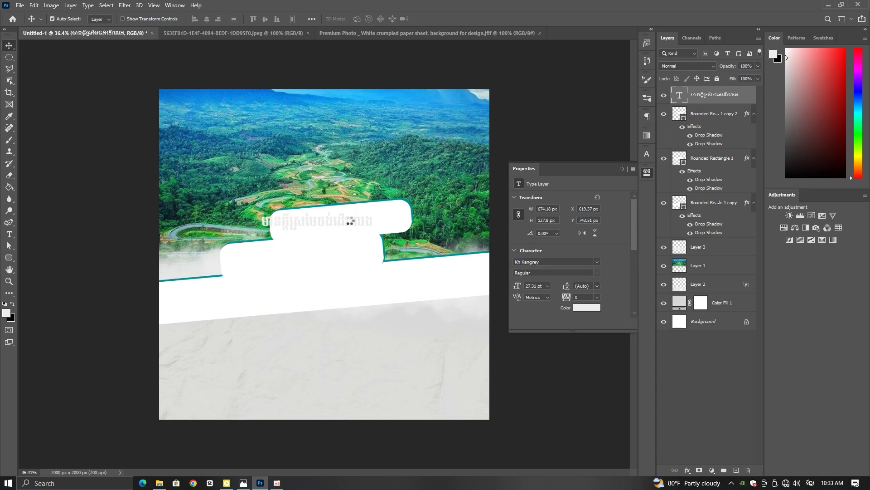
pyautogui.click(622, 168)
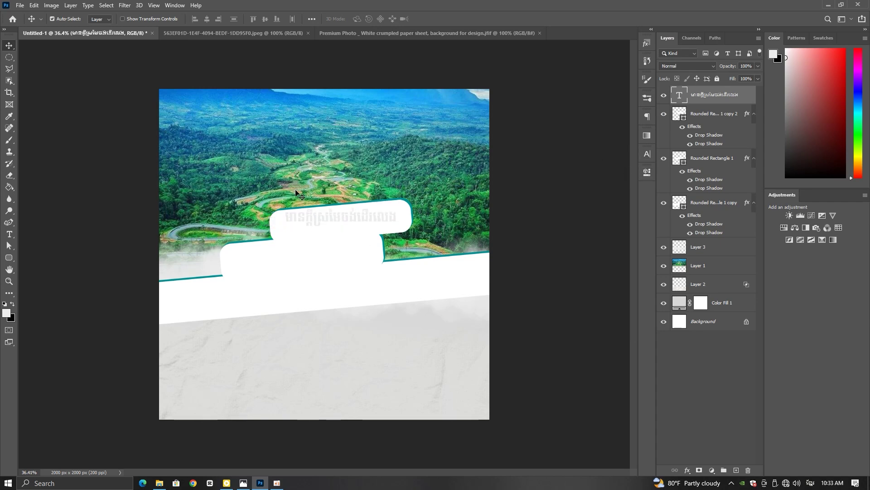
# Change the Khmer text's fill colour to white.
pyautogui.scroll(4, 311, 225)
pyautogui.click(647, 154)
pyautogui.click(623, 205)
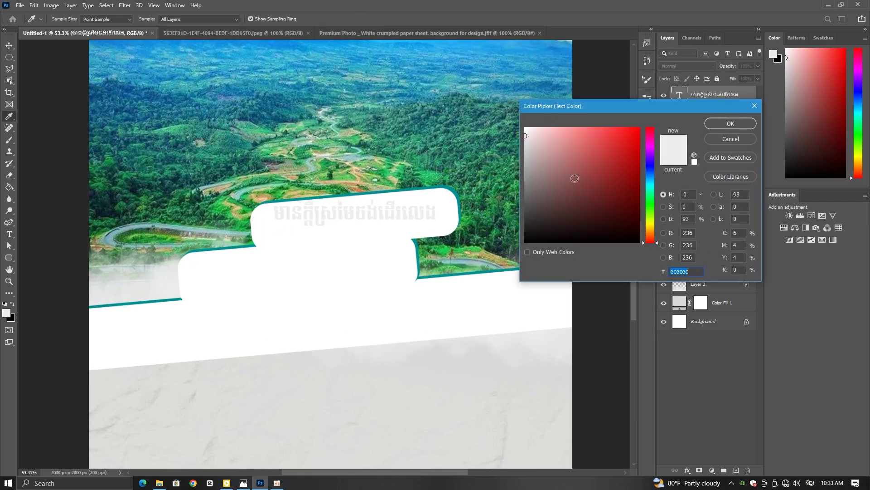
pyautogui.click(729, 123)
pyautogui.click(622, 150)
# Add a 10 px outside Stroke to the Khmer text in teal #009492.
pyautogui.doubleClick(730, 95)
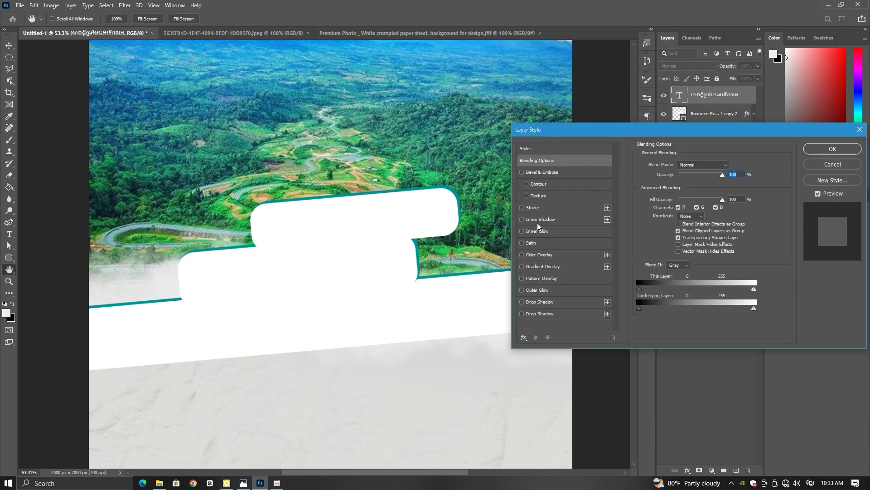
pyautogui.click(544, 207)
pyautogui.click(661, 226)
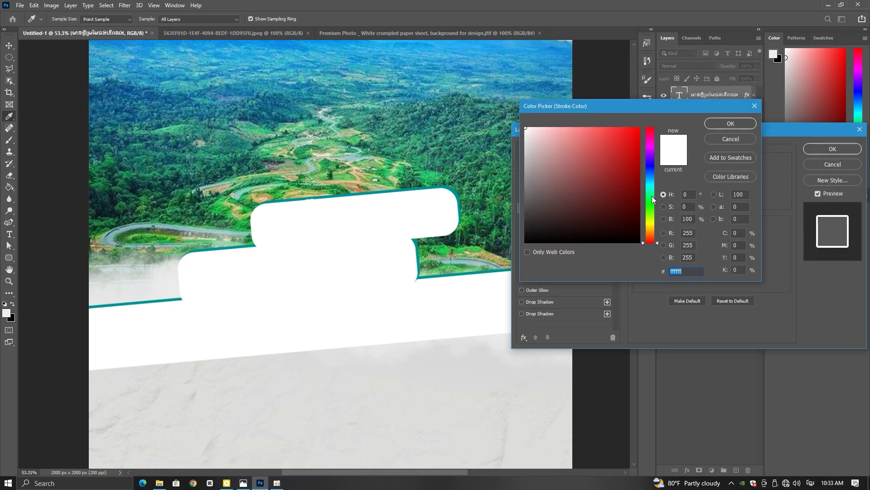
pyautogui.click(654, 185)
pyautogui.click(639, 193)
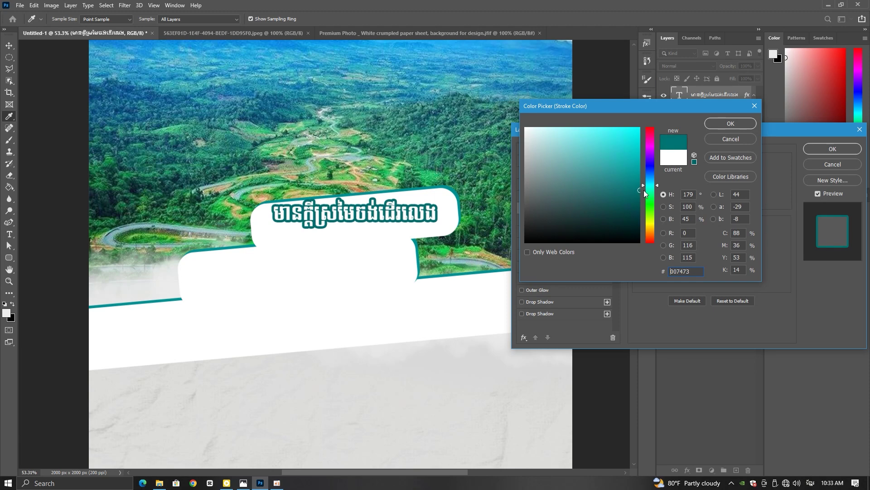
pyautogui.click(640, 179)
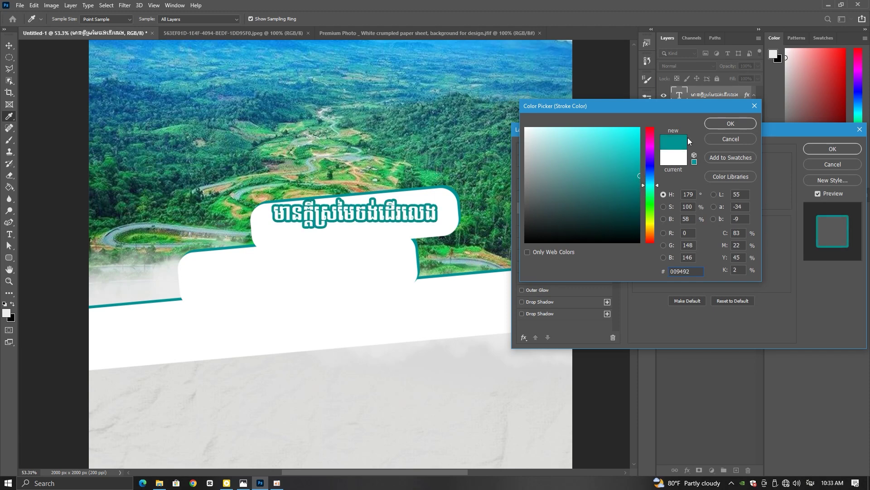
pyautogui.click(753, 125)
pyautogui.click(826, 149)
# Lighten the teal of the Khmer text's stroke to a slightly brighter shade.
pyautogui.scroll(-2, 583, 203)
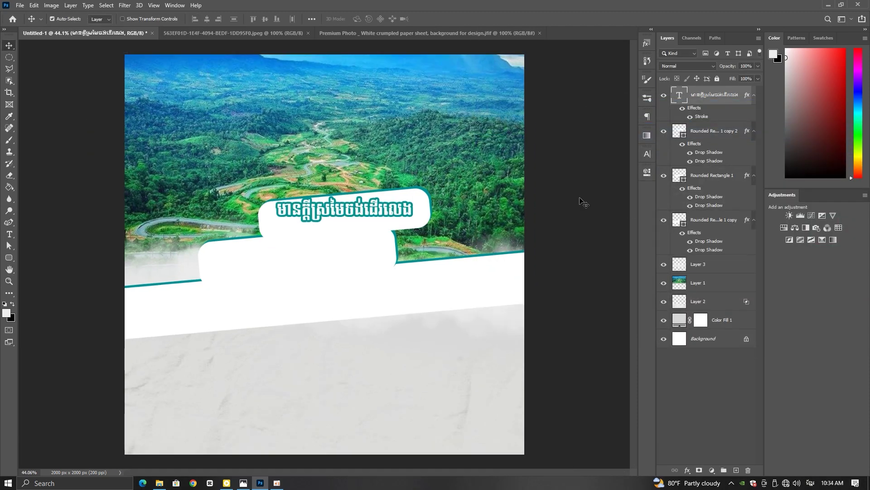
pyautogui.click(584, 202)
pyautogui.scroll(3, 366, 203)
pyautogui.click(367, 203)
pyautogui.doubleClick(702, 116)
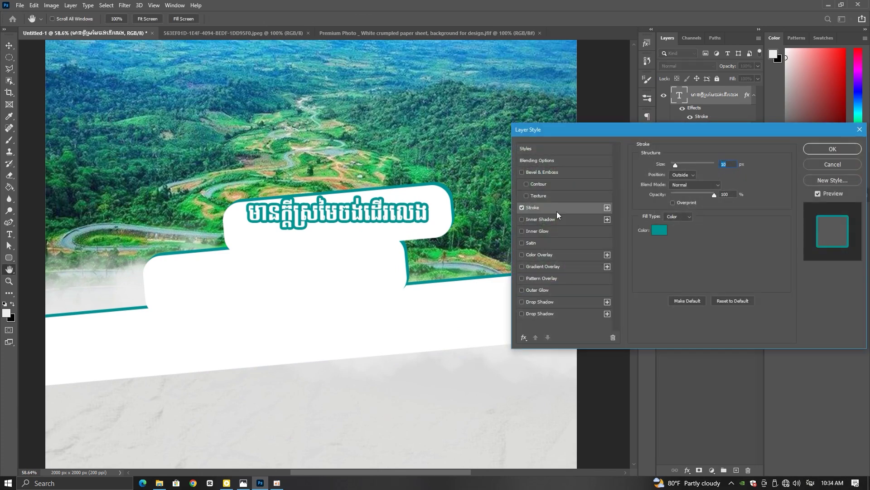
pyautogui.click(659, 229)
pyautogui.click(640, 168)
pyautogui.click(730, 124)
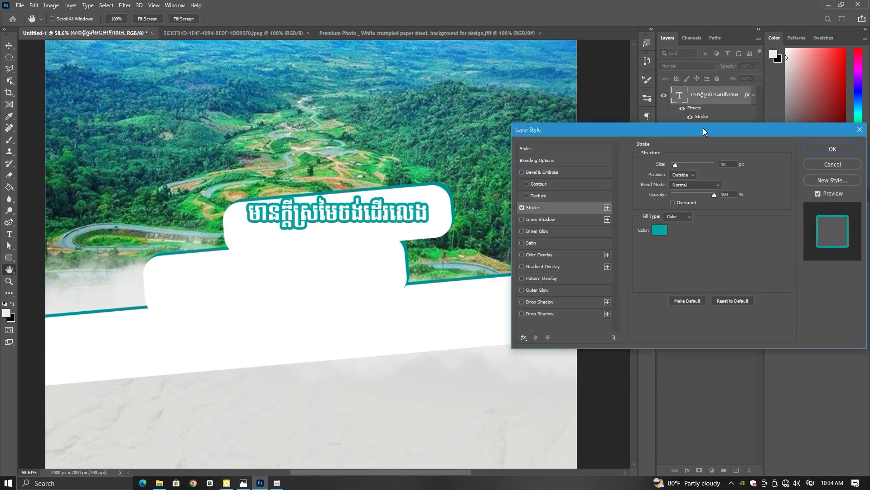
pyautogui.click(833, 149)
# Rotate the Khmer text to about -4.82° to match the upper bar's tilt and nudge it into position.
pyautogui.scroll(-3, 336, 213)
pyautogui.click(334, 211)
pyautogui.scroll(2, 333, 209)
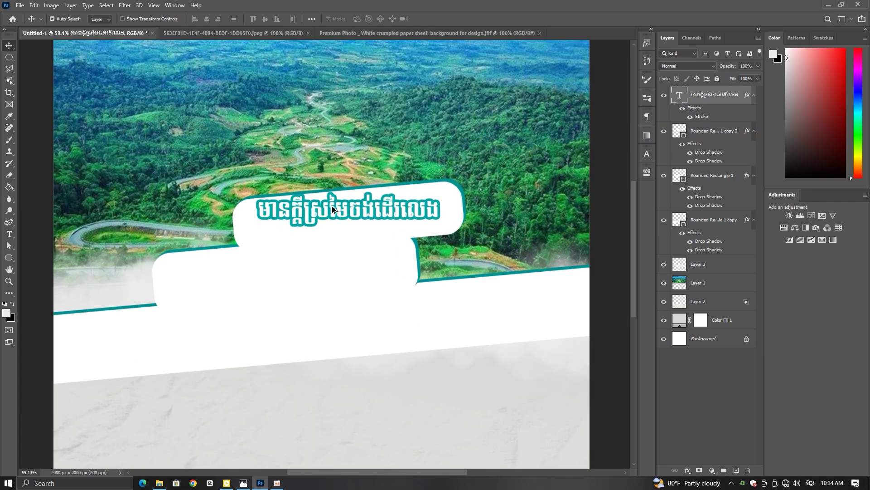
pyautogui.hotkey('ctrl', 't')
pyautogui.moveTo(460, 197); pyautogui.dragTo(471, 171)
pyautogui.moveTo(389, 216); pyautogui.dragTo(389, 213)
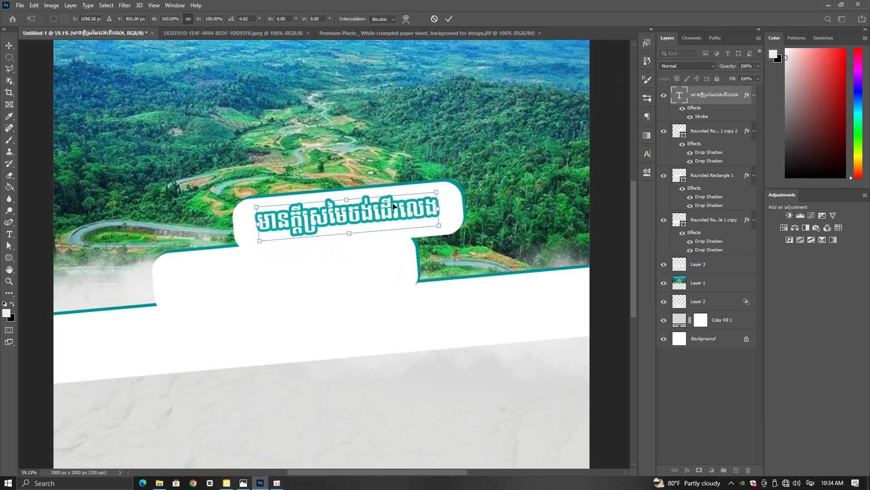
pyautogui.click(448, 18)
pyautogui.scroll(-6, 440, 167)
pyautogui.click(565, 187)
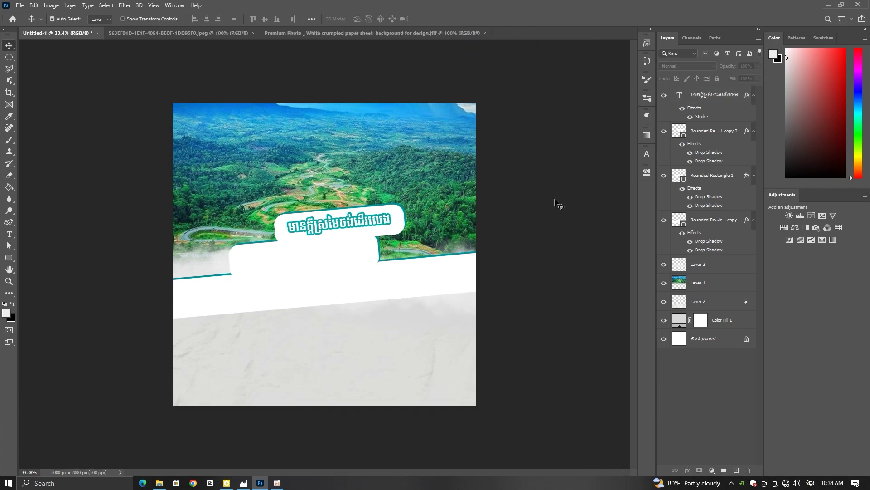
# Duplicate the Khmer text onto the middle bar and replace its wording with "ភ្នំ ១៥០០ មែនទេ".
pyautogui.scroll(3, 492, 216)
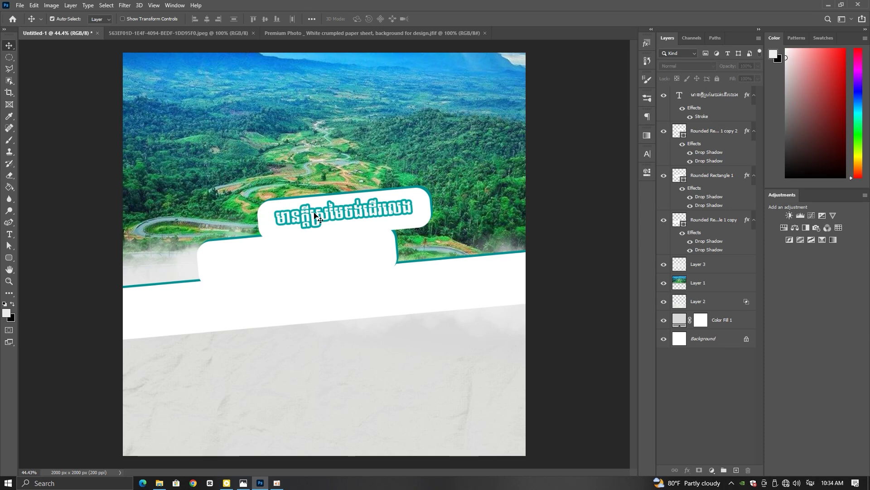
pyautogui.moveTo(285, 225); pyautogui.dragTo(381, 256)
pyautogui.scroll(-1, 236, 256)
pyautogui.scroll(-1, 244, 256)
pyautogui.press('t')
pyautogui.write('ភ្ជ')
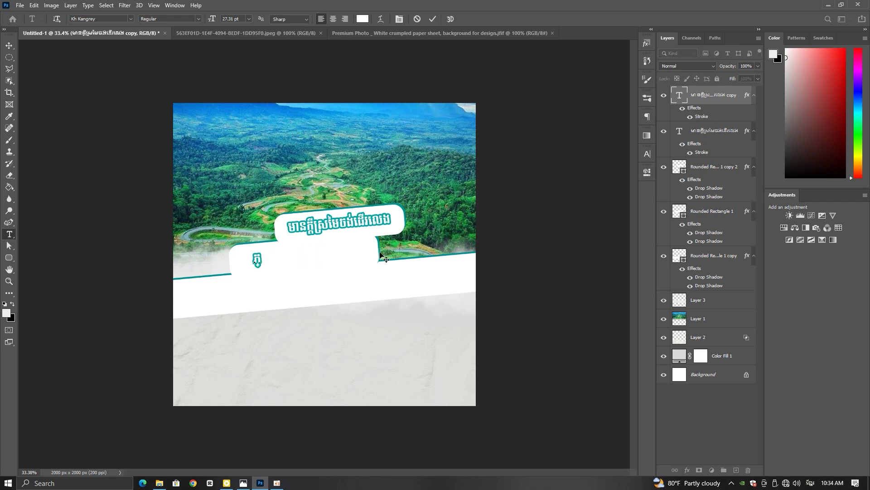
pyautogui.write('ំ ១៥០០ ')
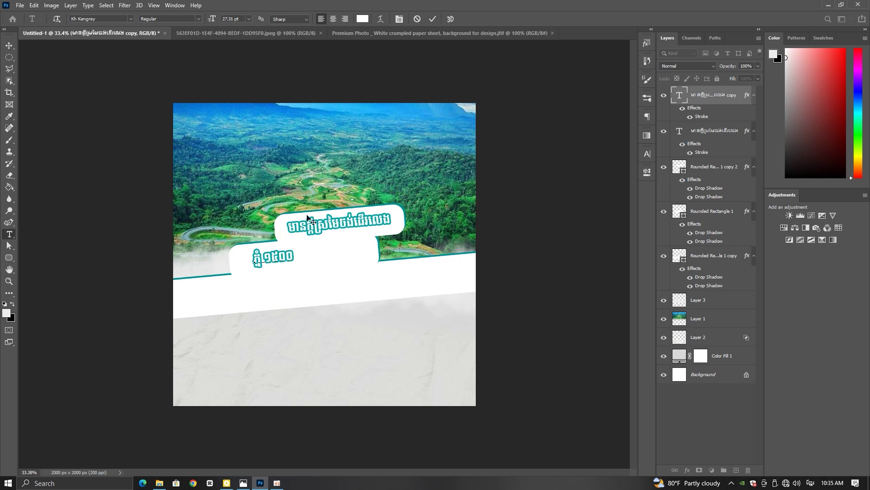
pyautogui.write('មែនទេ')
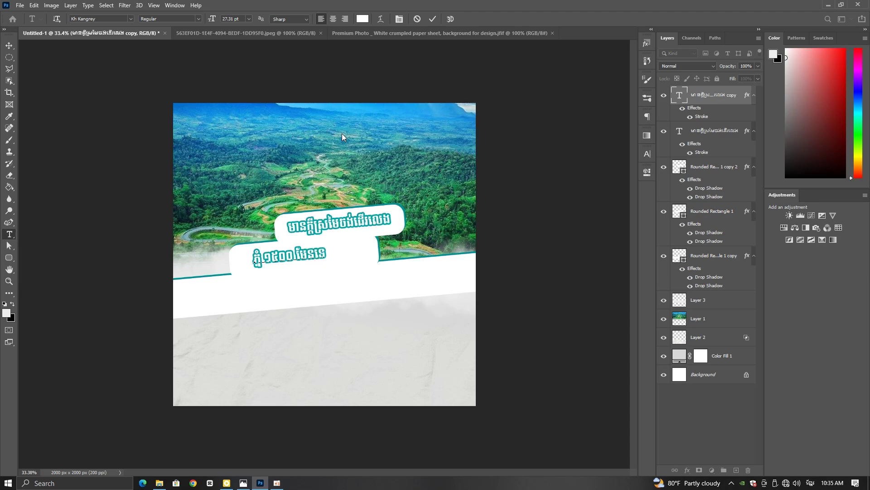
pyautogui.click(430, 19)
# Scale the middle bar's text to about 138% and move it into place within the bar.
pyautogui.hotkey('ctrl', 't')
pyautogui.moveTo(326, 248); pyautogui.dragTo(355, 239)
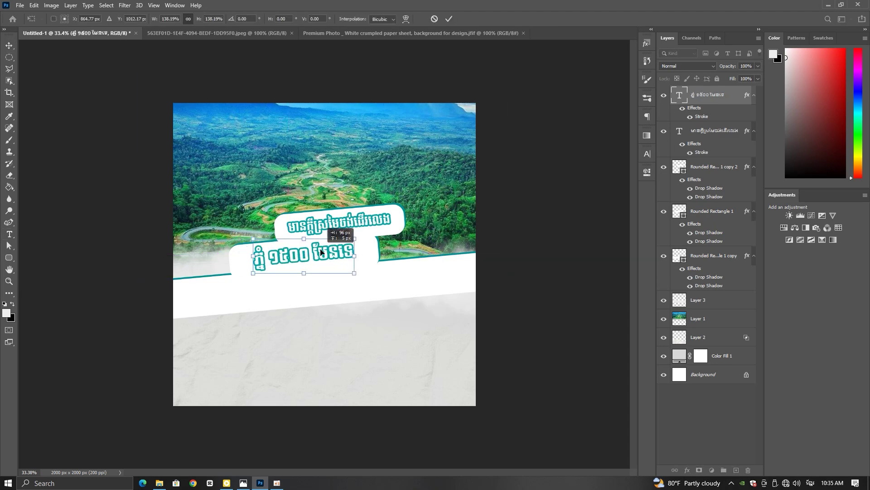
pyautogui.click(449, 19)
pyautogui.scroll(6, 313, 257)
pyautogui.scroll(-7, 386, 272)
pyautogui.click(480, 218)
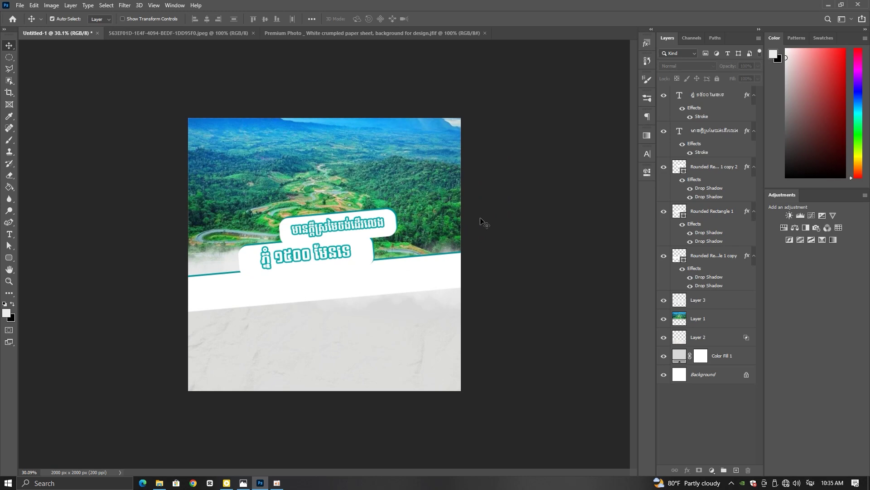
# Duplicate the top bar's text onto the wide lower bar and replace its wording with "តោះចូលរួមជាមួយពួកយើង".
pyautogui.scroll(3, 319, 280)
pyautogui.keyDown('alt'); pyautogui.moveTo(284, 206); pyautogui.dragTo(362, 296); pyautogui.keyUp('alt')
pyautogui.press('t')
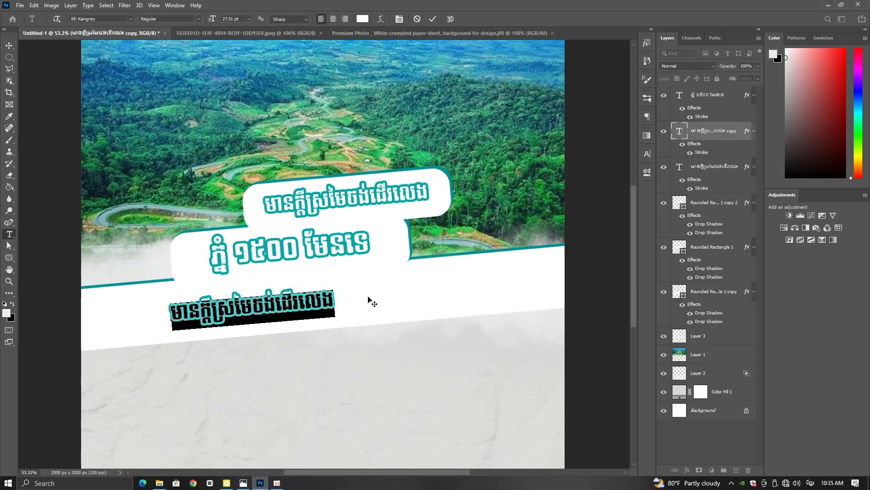
pyautogui.write('តៅ')
pyautogui.press('BackSpace')
pyautogui.write('ោះចូល')
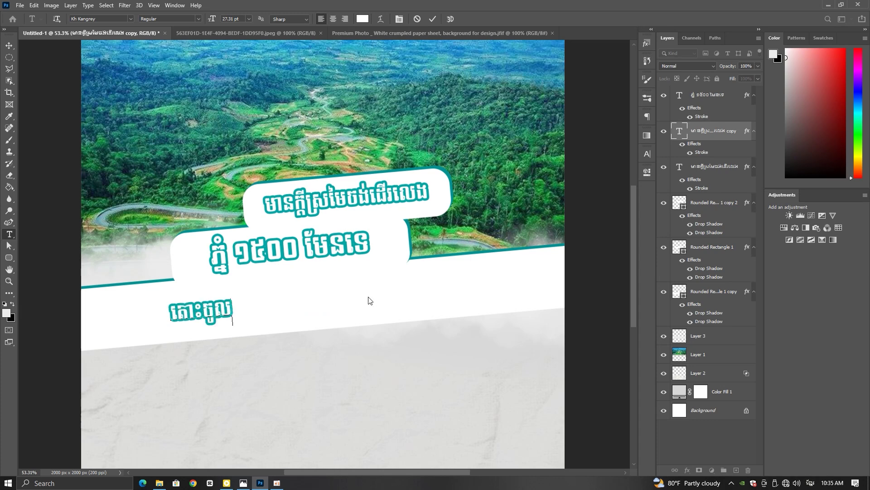
pyautogui.write('រួមជាមួយពួក')
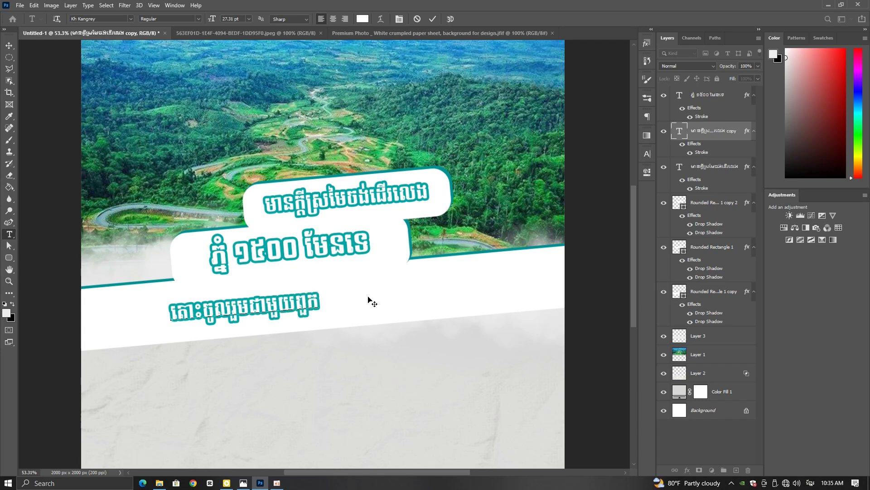
pyautogui.write('យើង')
pyautogui.click(432, 19)
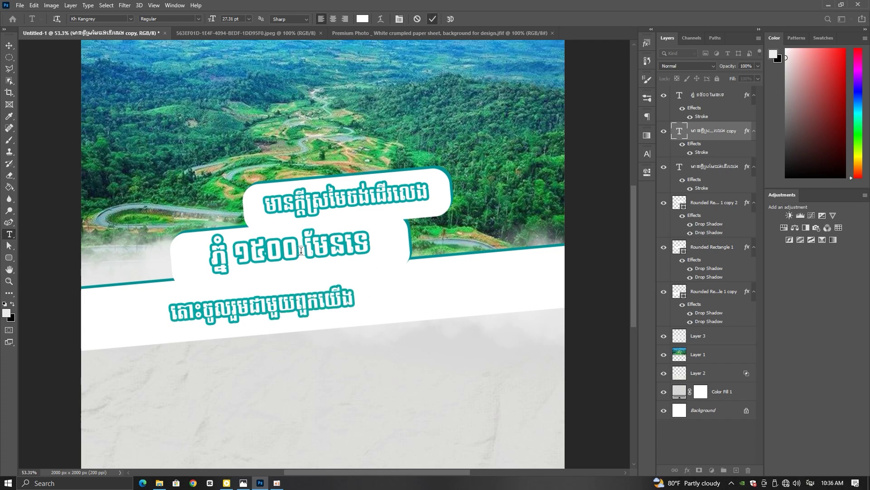
# Scale the lower bar's text to about 82% and position it near the left end of the bar.
pyautogui.click(9, 46)
pyautogui.moveTo(282, 308); pyautogui.dragTo(269, 307)
pyautogui.scroll(3, 274, 254)
pyautogui.moveTo(253, 261); pyautogui.dragTo(254, 266)
pyautogui.scroll(-4, 263, 299)
pyautogui.click(269, 324)
pyautogui.hotkey('ctrl', 't')
pyautogui.moveTo(331, 306); pyautogui.dragTo(312, 310)
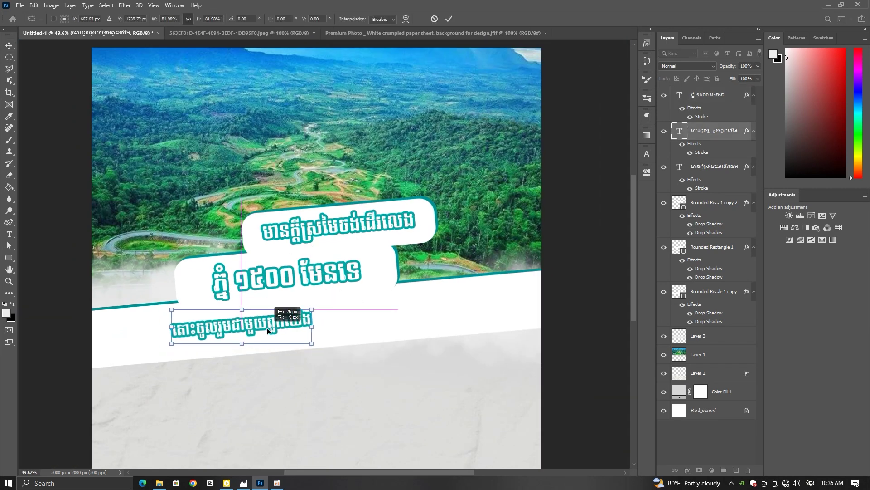
pyautogui.click(448, 19)
# Duplicate the lower bar's text to its right and change the copy's wording to "នៅថ្ងៃឆ្លងឆ្នាំខាងមុខ".
pyautogui.moveTo(246, 326); pyautogui.dragTo(402, 316)
pyautogui.press('t')
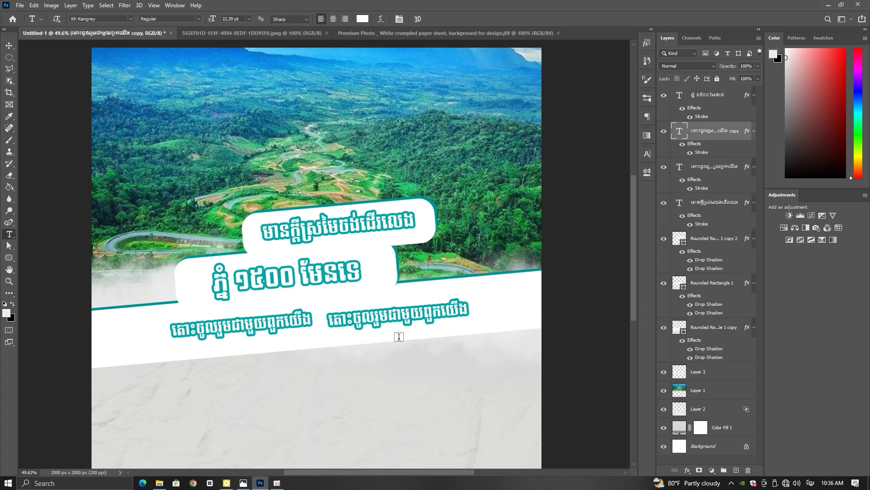
pyautogui.moveTo(332, 318); pyautogui.dragTo(520, 293)
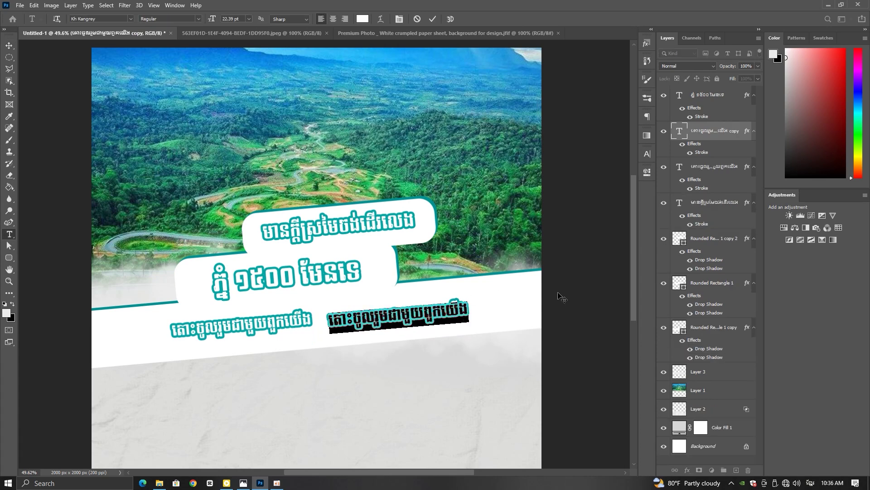
pyautogui.write('នៅថៃ')
pyautogui.write('ៃ')
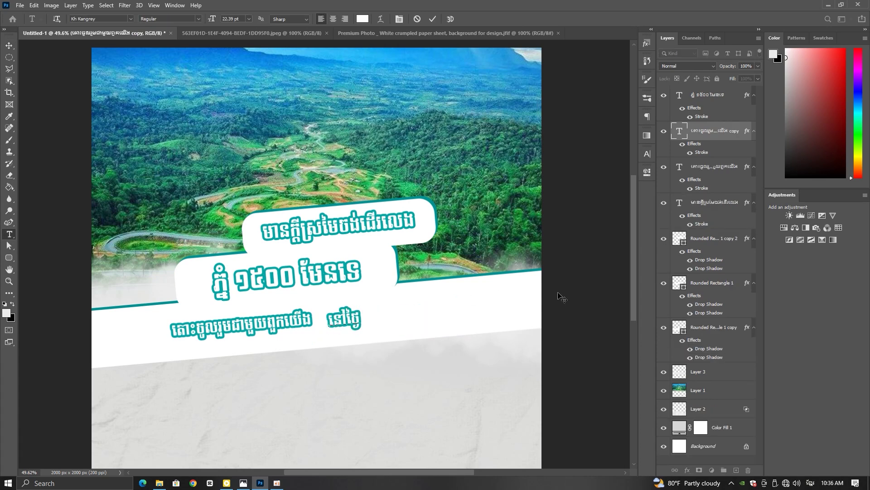
pyautogui.write('ឆ្លងឆ្នាំ')
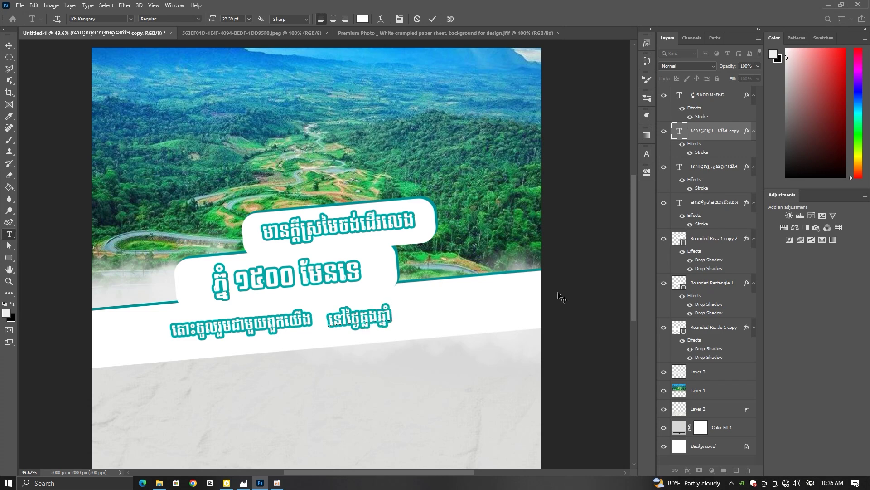
pyautogui.write('ខាងមុខ')
pyautogui.click(432, 19)
# Slightly enlarge the "តោះចូលរួមជាមួយពួកយើង" text on the lower bar.
pyautogui.click(9, 46)
pyautogui.scroll(2, 332, 316)
pyautogui.click(215, 332)
pyautogui.scroll(2, 231, 324)
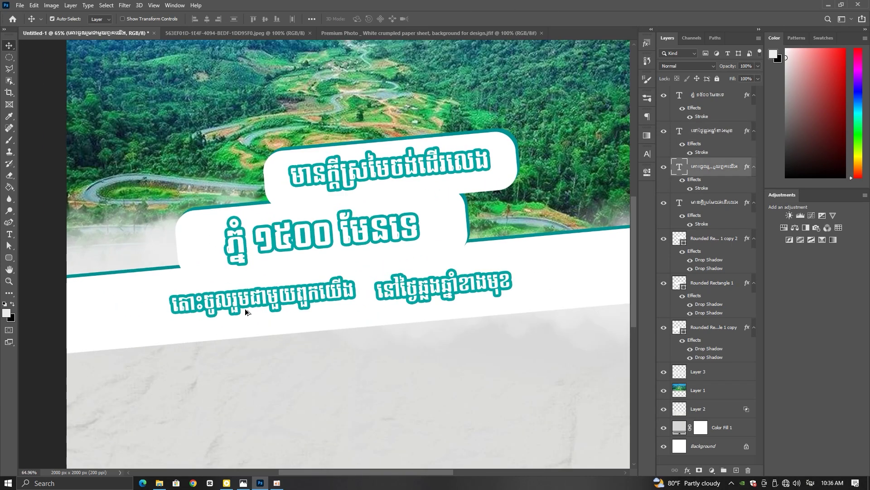
pyautogui.hotkey('ctrl', 't')
pyautogui.moveTo(355, 276); pyautogui.dragTo(362, 272)
pyautogui.click(449, 19)
pyautogui.scroll(-5, 375, 234)
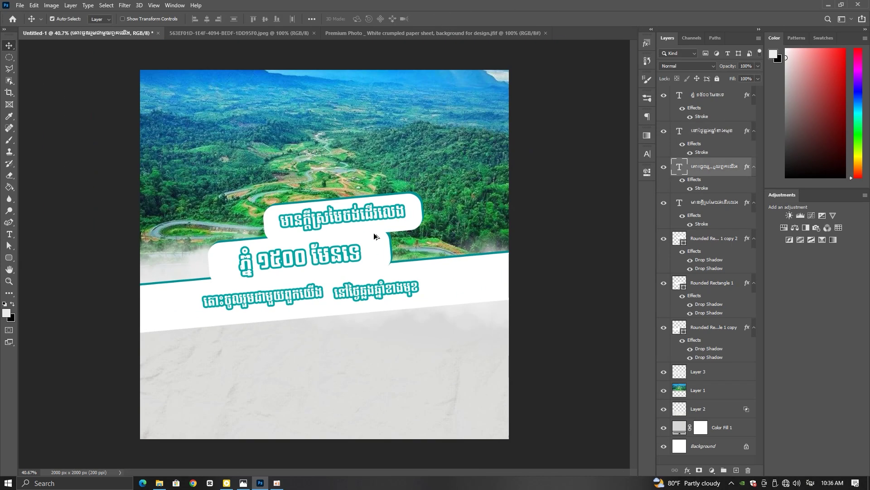
# Scale the middle bar's "ភ្នំ ១៥០០ មែនទេ" text up a little further.
pyautogui.keyDown('ctrl'); pyautogui.click(584, 248); pyautogui.keyUp('ctrl')
pyautogui.scroll(4, 325, 261)
pyautogui.keyDown('ctrl'); pyautogui.click(325, 261); pyautogui.keyUp('ctrl')
pyautogui.hotkey('ctrl', 't')
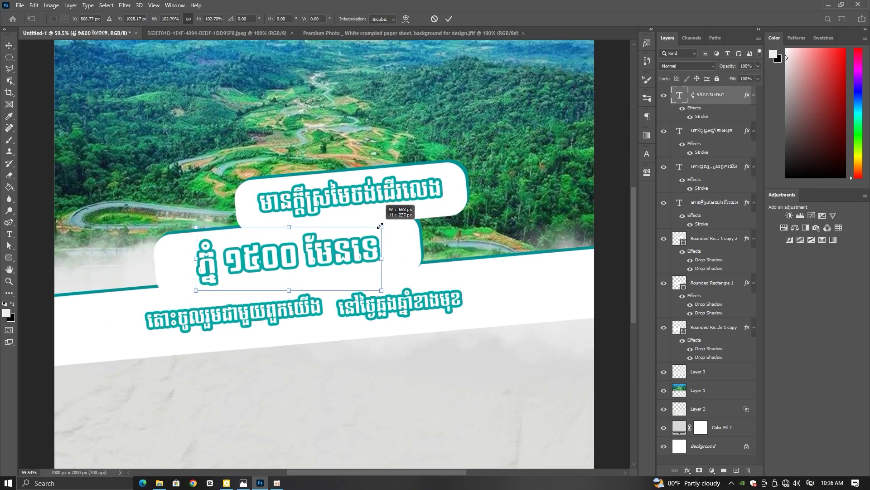
pyautogui.click(450, 19)
# Enlarge the left text on the lower bar a little more and shift it slightly within the bar.
pyautogui.keyDown('ctrl'); pyautogui.click(290, 309); pyautogui.keyUp('ctrl')
pyautogui.hotkey('ctrl', 't')
pyautogui.moveTo(323, 294); pyautogui.dragTo(327, 292)
pyautogui.moveTo(297, 310); pyautogui.dragTo(301, 312)
pyautogui.press('Return')
# Slightly shrink the right text on the lower bar and nudge both lower-bar texts into position.
pyautogui.keyDown('ctrl'); pyautogui.click(447, 303); pyautogui.keyUp('ctrl')
pyautogui.hotkey('ctrl', 't')
pyautogui.moveTo(463, 286); pyautogui.dragTo(454, 284)
pyautogui.click(448, 19)
pyautogui.scroll(2, 286, 281)
pyautogui.moveTo(288, 318); pyautogui.dragTo(286, 313)
pyautogui.click(396, 316)
pyautogui.moveTo(396, 314); pyautogui.dragTo(401, 313)
pyautogui.scroll(-5, 394, 290)
pyautogui.click(411, 202)
# Change the stroke colour of the top bar's text to a bluer teal, #0094a6.
pyautogui.scroll(4, 358, 209)
pyautogui.click(325, 223)
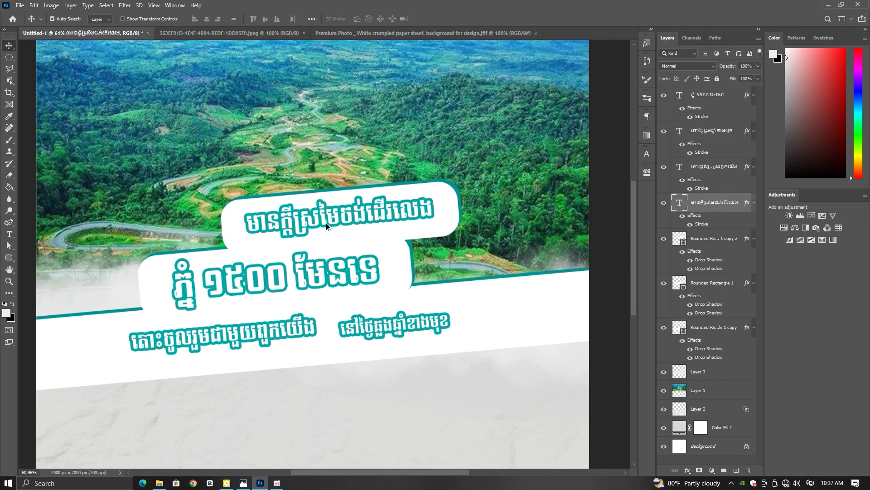
pyautogui.click(344, 212)
pyautogui.scroll(-1, 344, 212)
pyautogui.scroll(1, 344, 212)
pyautogui.scroll(-1, 345, 212)
pyautogui.click(345, 212)
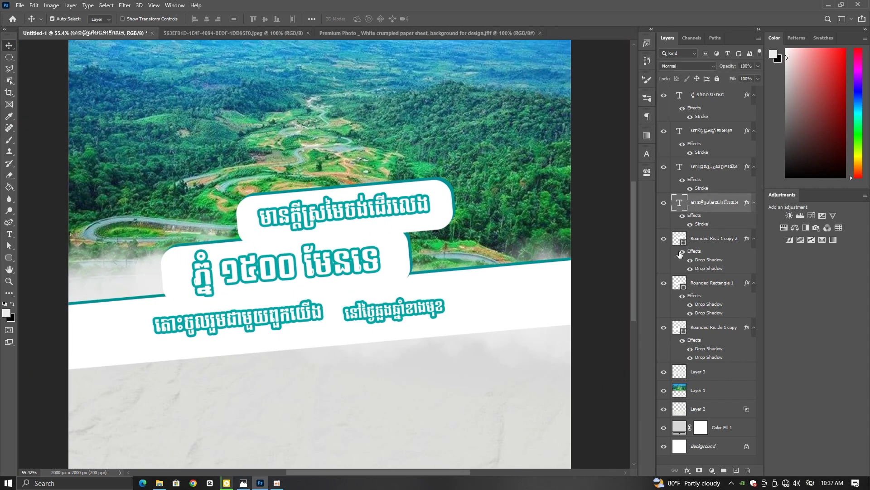
pyautogui.doubleClick(713, 228)
pyautogui.click(664, 231)
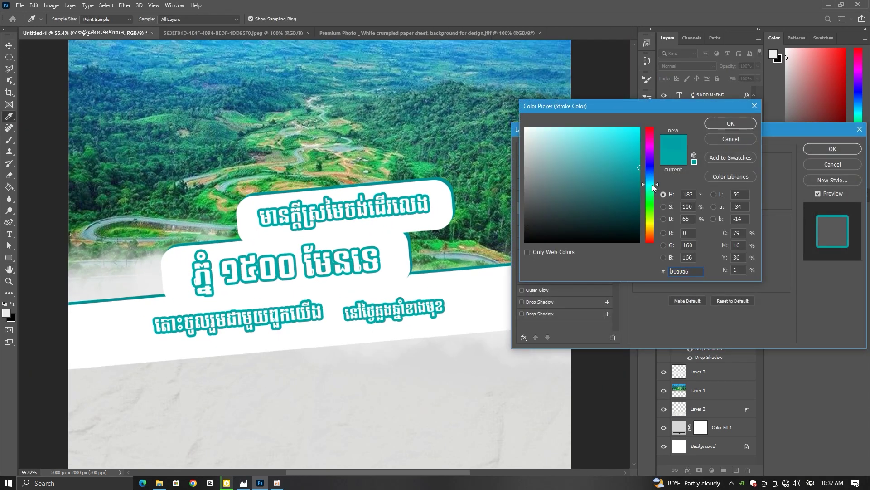
pyautogui.moveTo(652, 184); pyautogui.dragTo(651, 183)
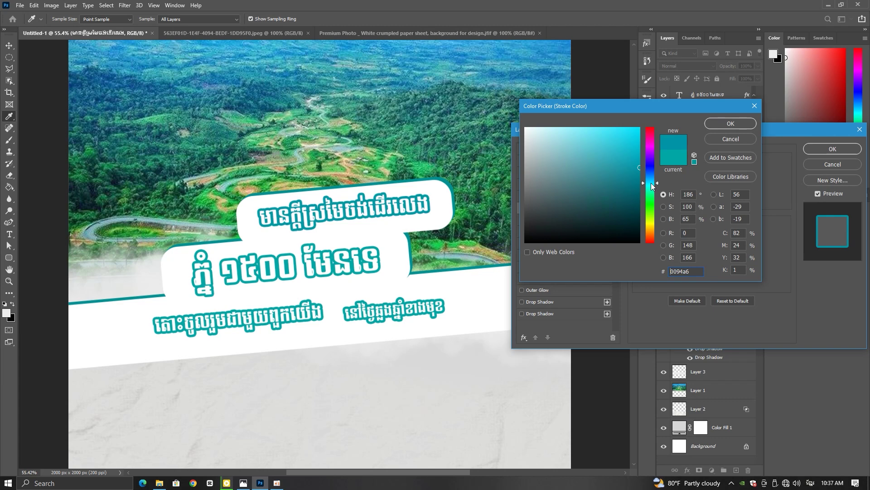
pyautogui.click(730, 123)
pyautogui.click(833, 149)
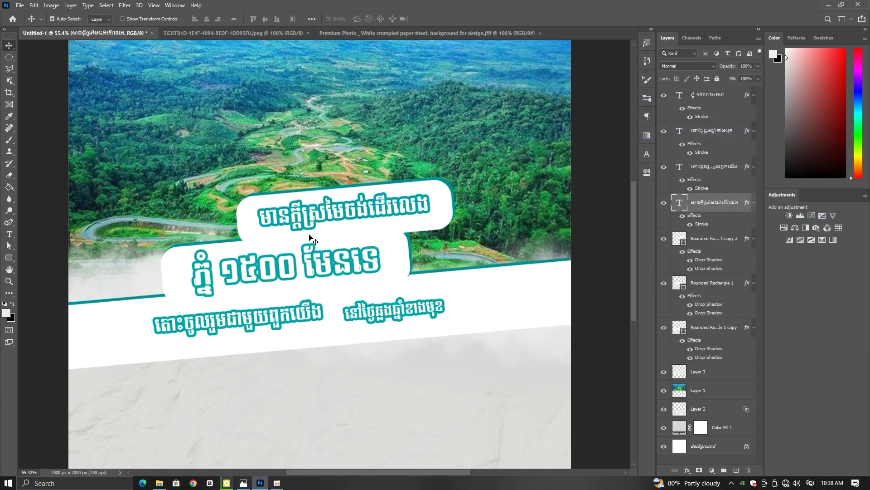
# Convert the top bar's text layer to a smart object.
pyautogui.scroll(-1, 361, 226)
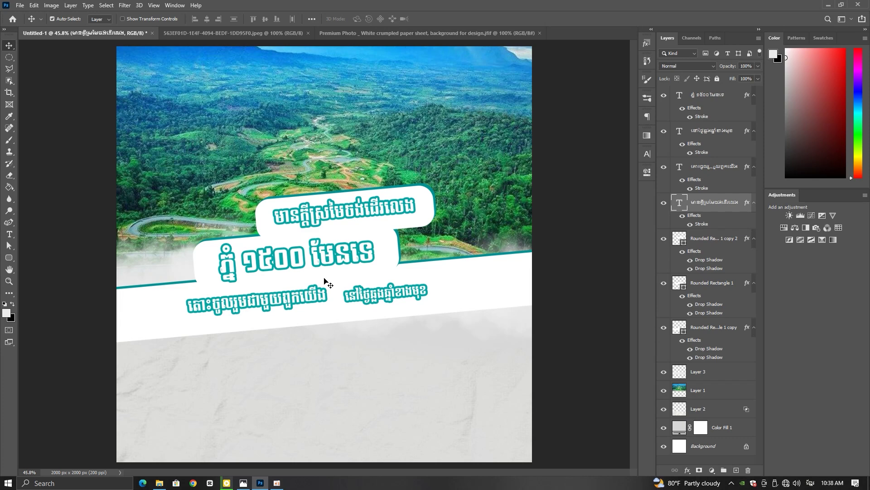
pyautogui.scroll(1, 335, 216)
pyautogui.rightClick(730, 201)
pyautogui.click(772, 175)
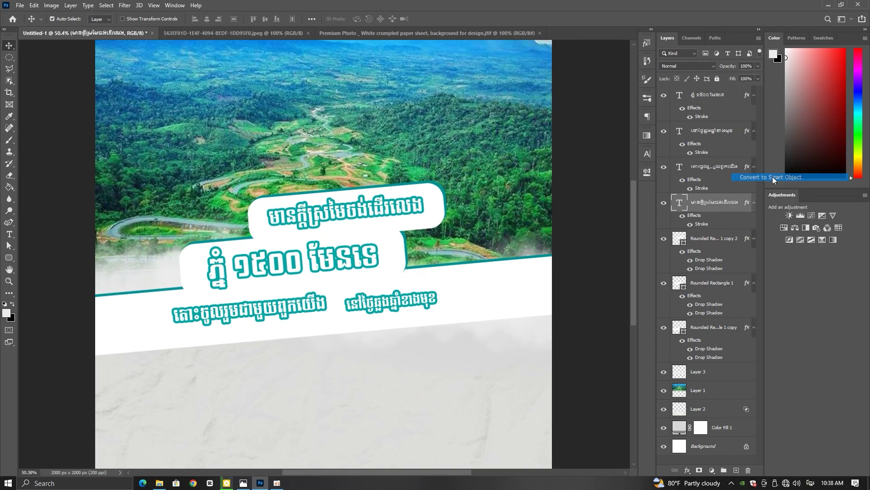
# Add a teal Drop Shadow to the top bar's text at 100% opacity with a 5 px distance.
pyautogui.doubleClick(744, 206)
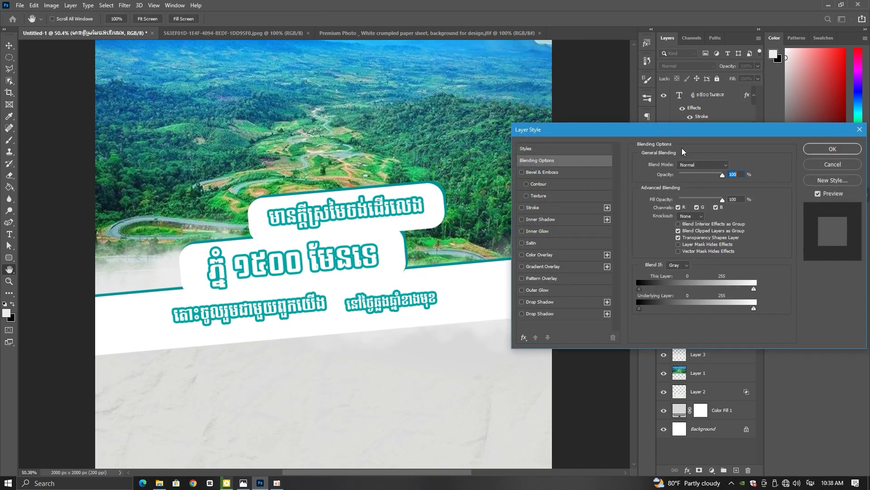
pyautogui.click(524, 302)
pyautogui.click(731, 166)
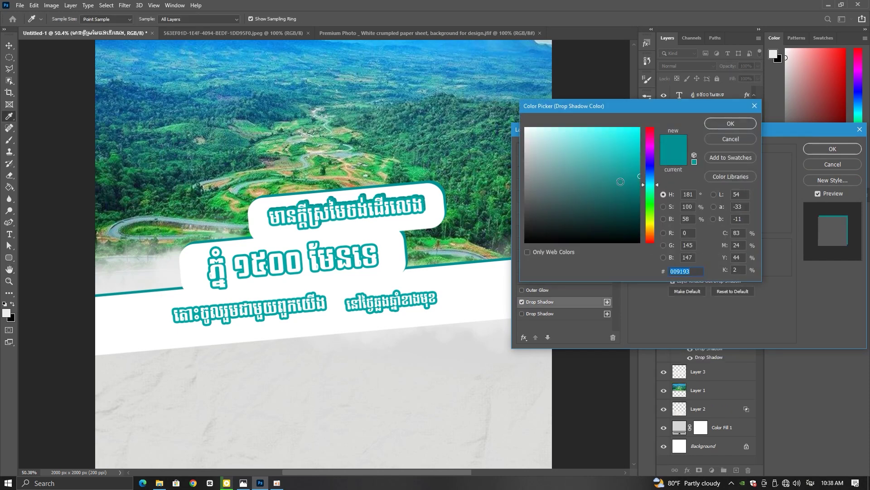
pyautogui.click(730, 123)
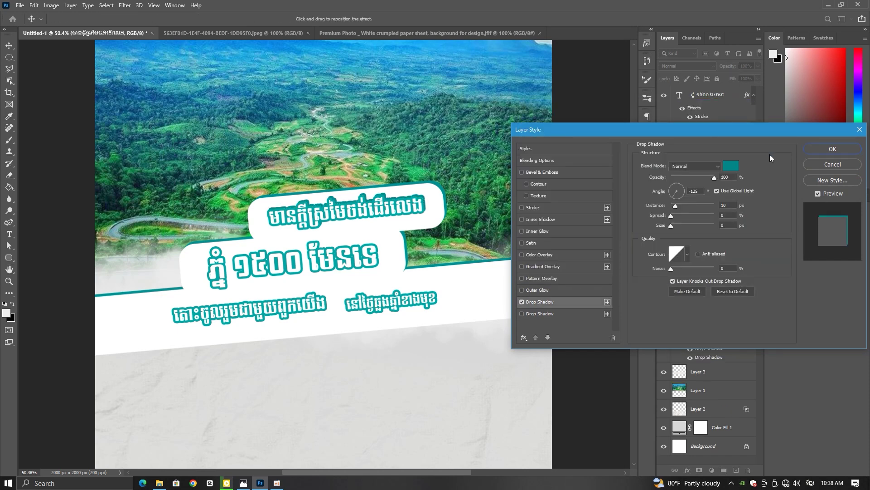
pyautogui.click(673, 206)
pyautogui.click(674, 206)
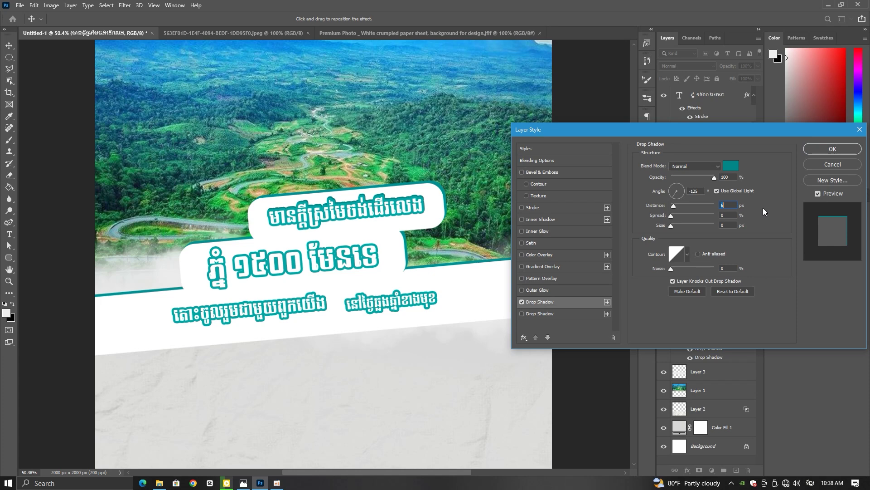
pyautogui.write('5')
# Stack two more Drop Shadows on the top bar's text at 11 px and 17 px distance, the last one in a darker teal.
pyautogui.click(561, 313)
pyautogui.moveTo(673, 205); pyautogui.dragTo(676, 204)
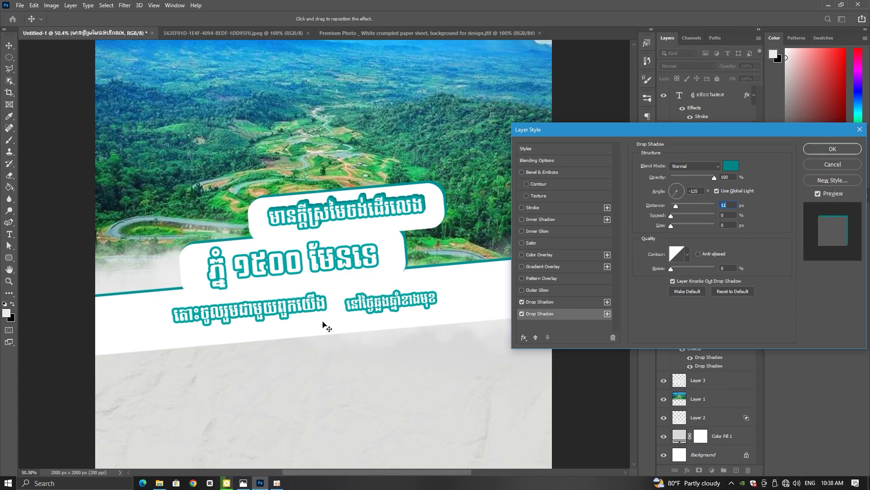
pyautogui.click(607, 313)
pyautogui.click(731, 166)
pyautogui.click(721, 125)
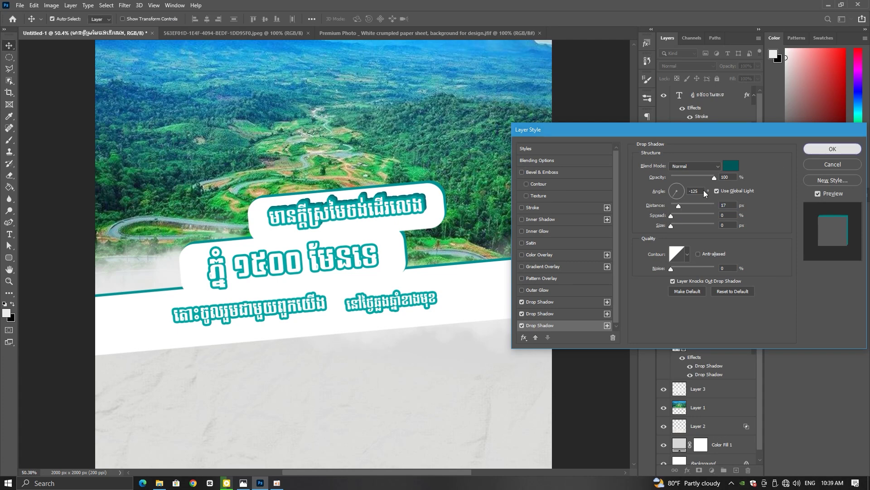
pyautogui.click(833, 149)
# Thicken the teal stroke around the middle bar's text.
pyautogui.click(367, 256)
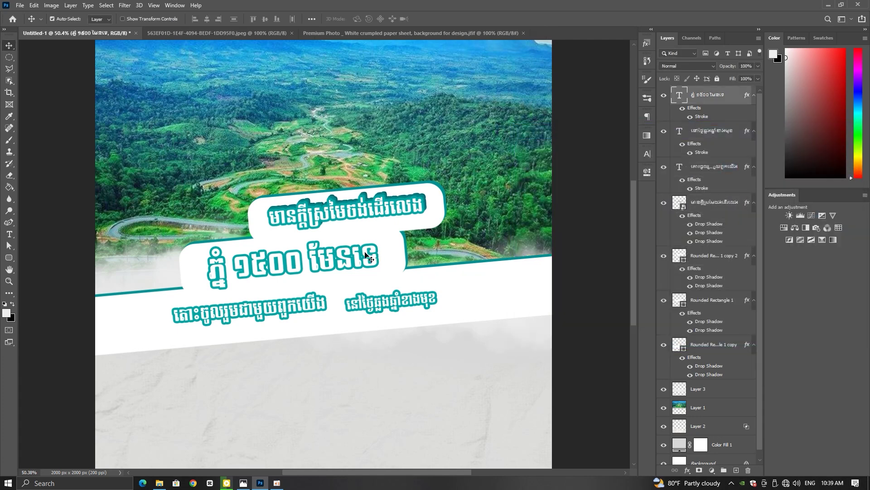
pyautogui.doubleClick(720, 119)
pyautogui.moveTo(678, 166); pyautogui.dragTo(676, 165)
pyautogui.click(819, 146)
# Convert the middle bar's text to a smart object and add a teal Drop Shadow at 100% opacity with a short distance.
pyautogui.rightClick(723, 96)
pyautogui.click(764, 188)
pyautogui.doubleClick(738, 97)
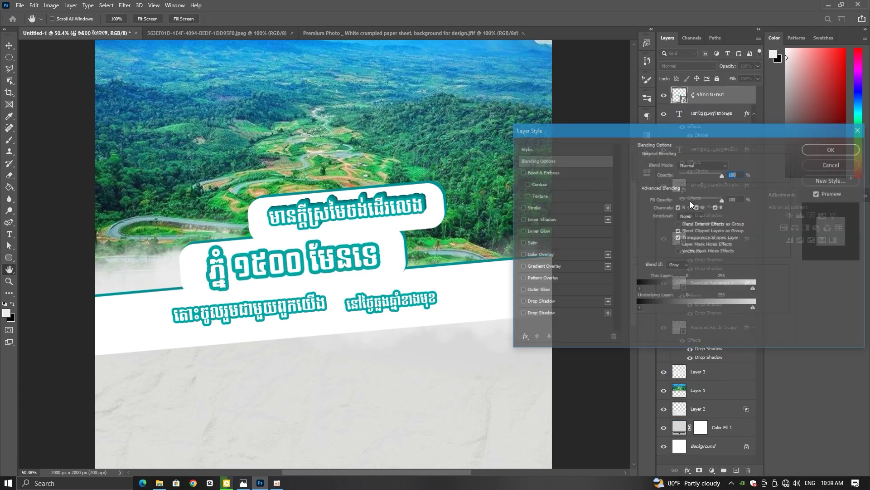
pyautogui.click(522, 301)
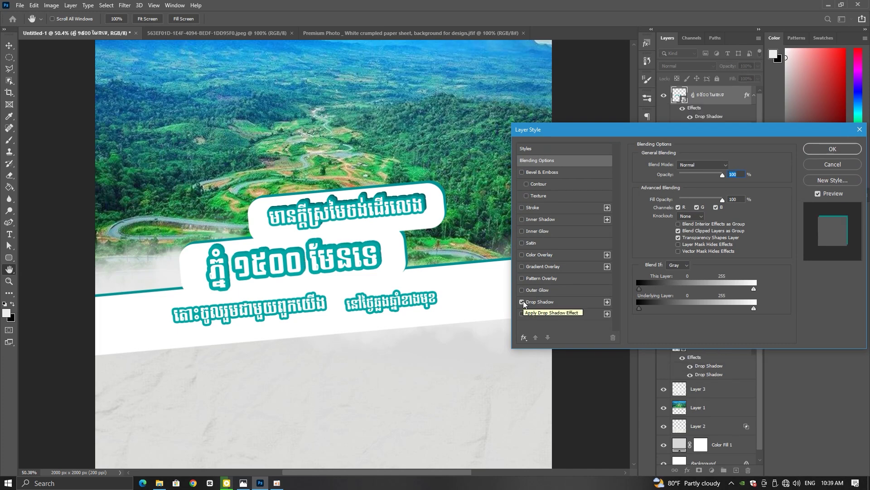
pyautogui.click(540, 301)
pyautogui.click(735, 174)
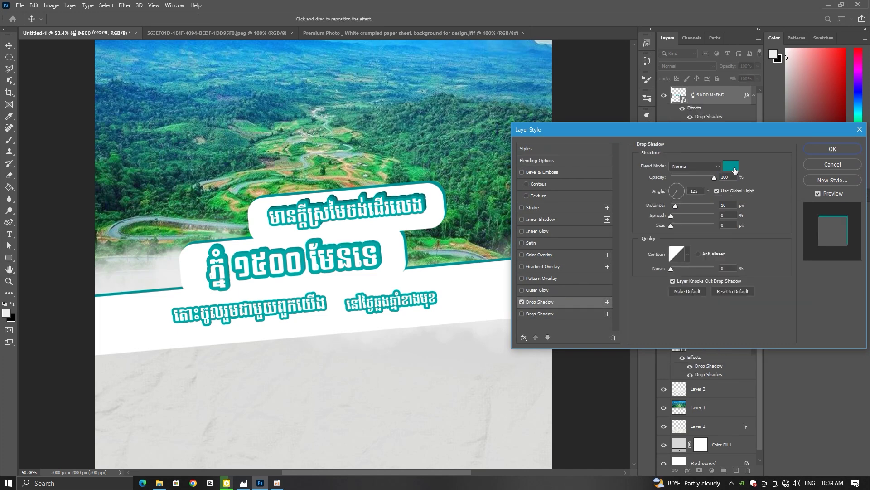
pyautogui.click(731, 123)
pyautogui.moveTo(676, 206); pyautogui.dragTo(673, 206)
# Add a second teal Drop Shadow to the middle bar's text at 11 px distance.
pyautogui.click(594, 314)
pyautogui.click(613, 337)
pyautogui.click(607, 302)
pyautogui.moveTo(674, 206); pyautogui.dragTo(676, 207)
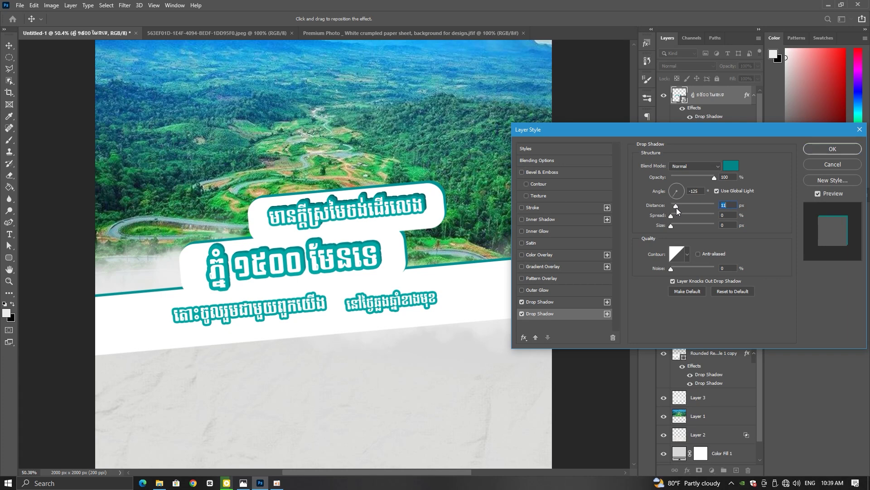
# Add a third Drop Shadow in a darker teal to the middle bar's text, offset farther than the second.
pyautogui.click(607, 313)
pyautogui.click(726, 168)
pyautogui.click(640, 190)
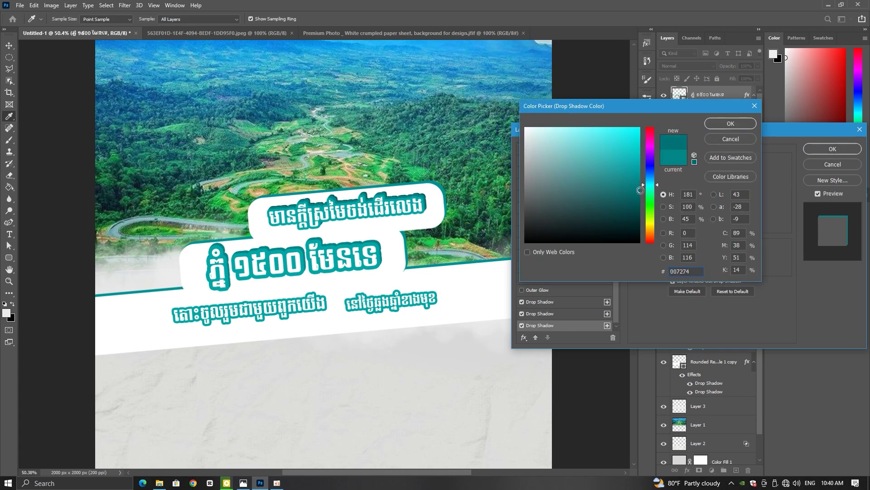
pyautogui.click(429, 191)
pyautogui.click(730, 123)
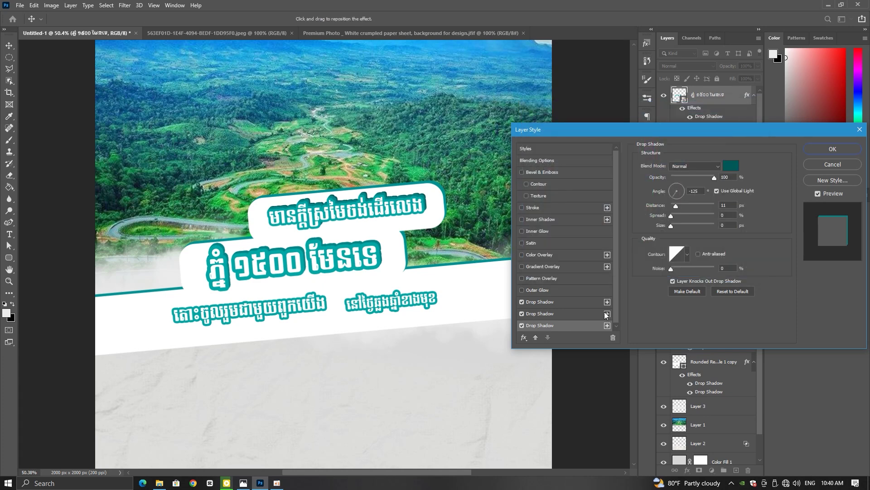
pyautogui.moveTo(676, 208); pyautogui.dragTo(679, 206)
pyautogui.press('Return')
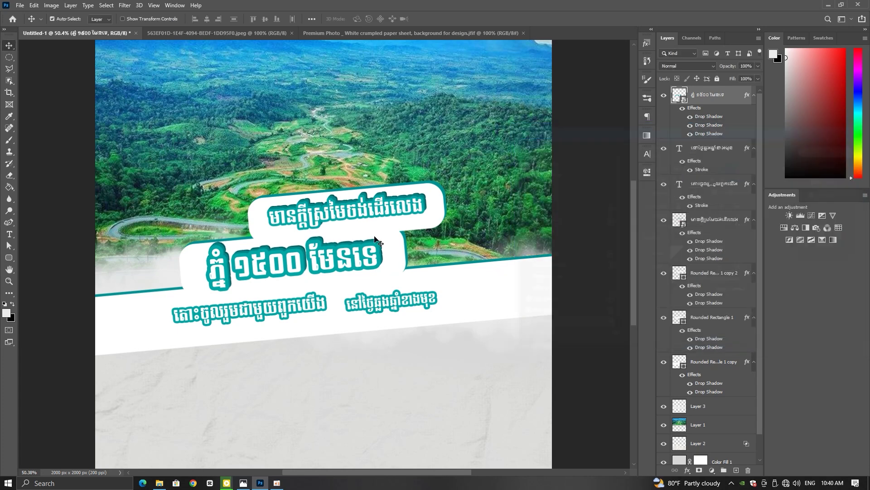
# Fine-tune the second and third Drop Shadow distances on the middle bar's text, setting the third to 18 px.
pyautogui.scroll(5, 297, 237)
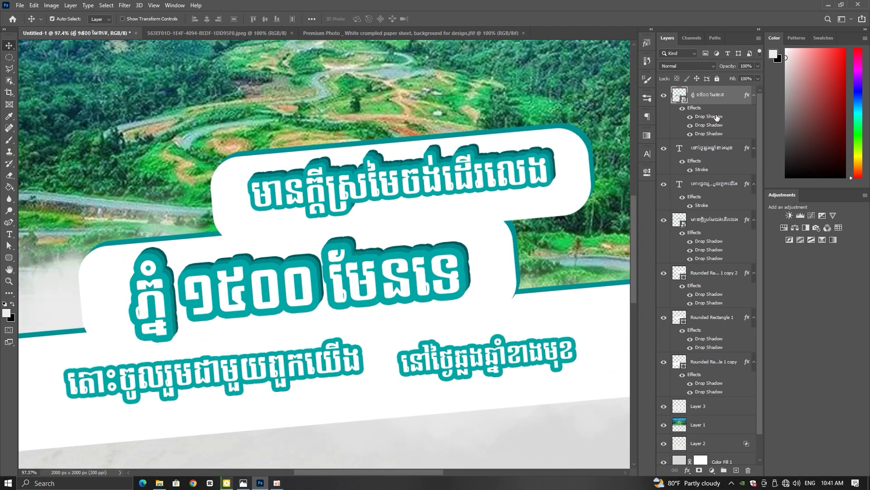
pyautogui.doubleClick(715, 120)
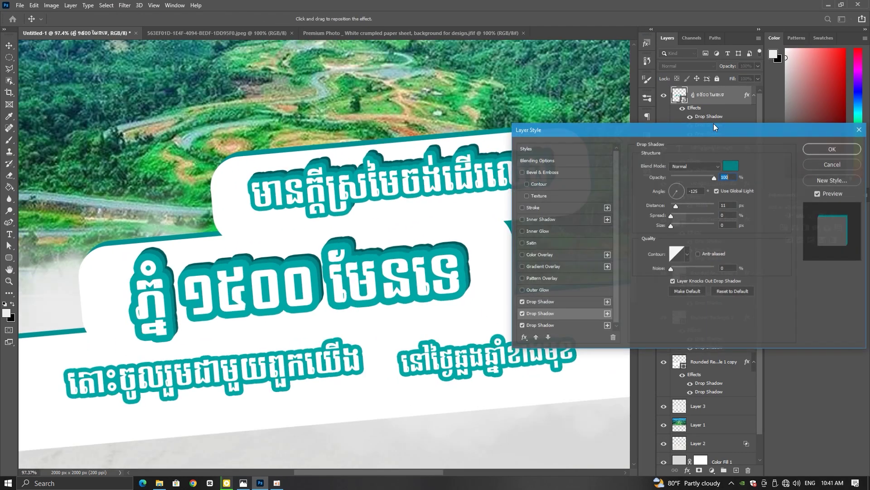
pyautogui.press('Return')
pyautogui.doubleClick(728, 132)
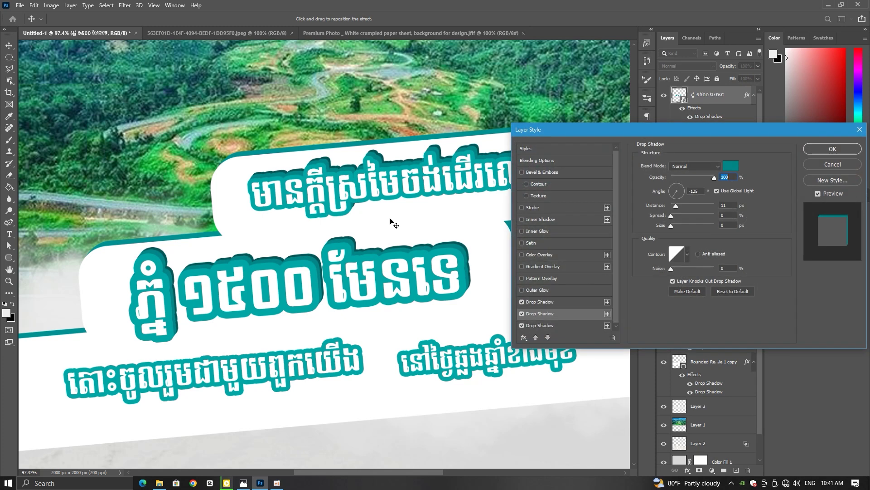
pyautogui.moveTo(678, 208); pyautogui.dragTo(678, 206)
pyautogui.click(540, 325)
pyautogui.moveTo(679, 208); pyautogui.dragTo(679, 206)
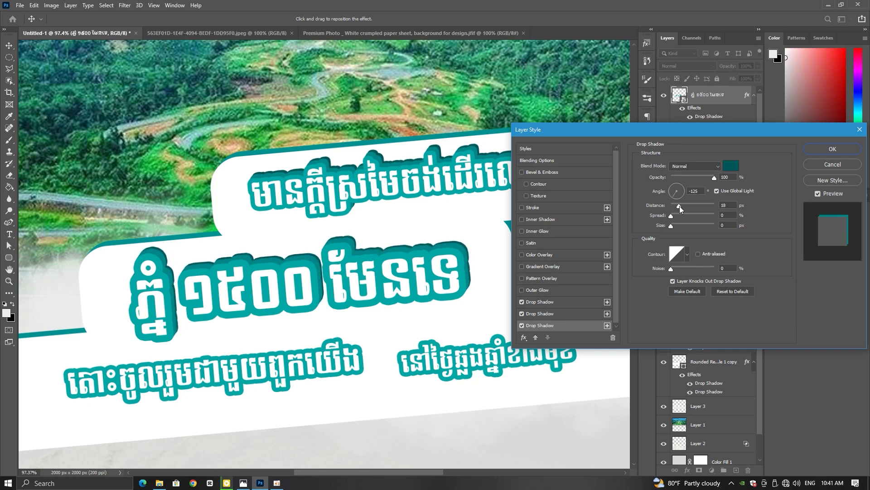
pyautogui.click(833, 148)
# Convert the left text on the bottom bar to a smart object.
pyautogui.scroll(-3, 245, 258)
pyautogui.click(245, 331)
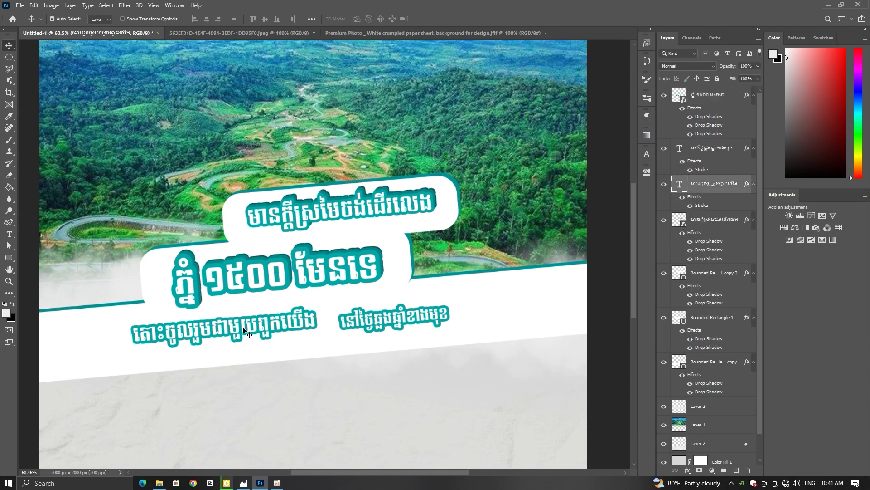
pyautogui.rightClick(723, 195)
pyautogui.click(725, 179)
pyautogui.hotkey('ctrl', '+')
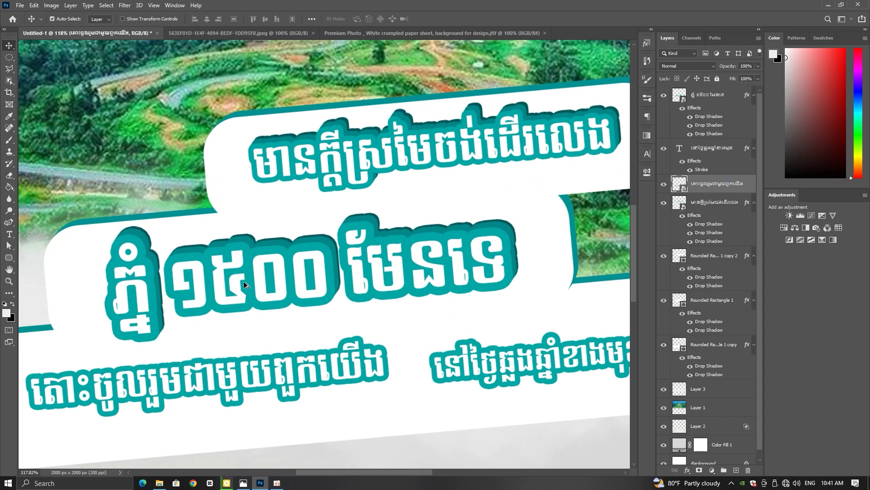
# Apply the three stacked teal Drop Shadows to the bottom bar's left text, setting the darkest one's distance to 16 px.
pyautogui.doubleClick(751, 187)
pyautogui.click(522, 302)
pyautogui.click(522, 313)
pyautogui.click(522, 325)
pyautogui.click(557, 325)
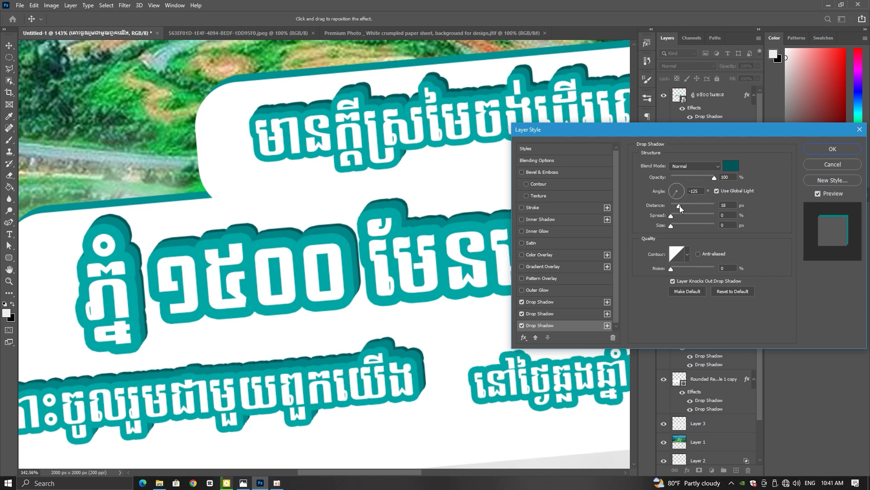
pyautogui.click(679, 205)
pyautogui.moveTo(679, 208); pyautogui.dragTo(679, 207)
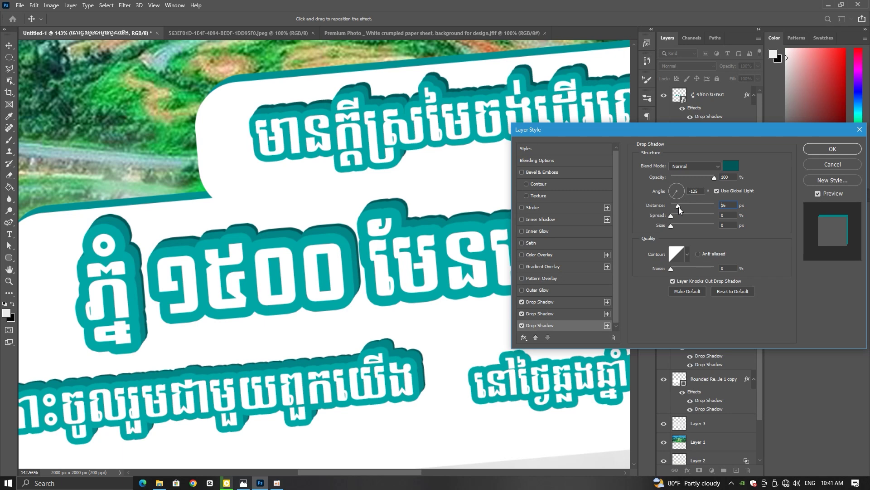
pyautogui.click(832, 149)
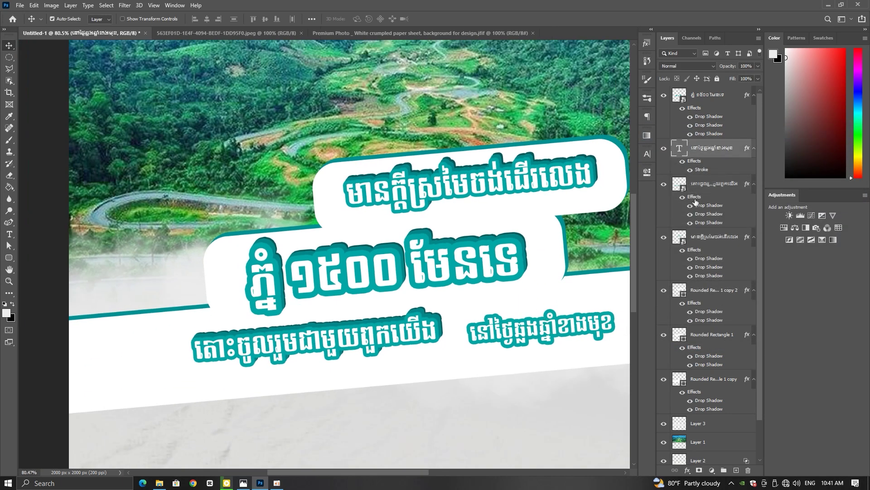
# Convert the bottom bar's right text to a smart object and apply the same three stacked Drop Shadows.
pyautogui.rightClick(727, 150)
pyautogui.click(729, 158)
pyautogui.doubleClick(745, 152)
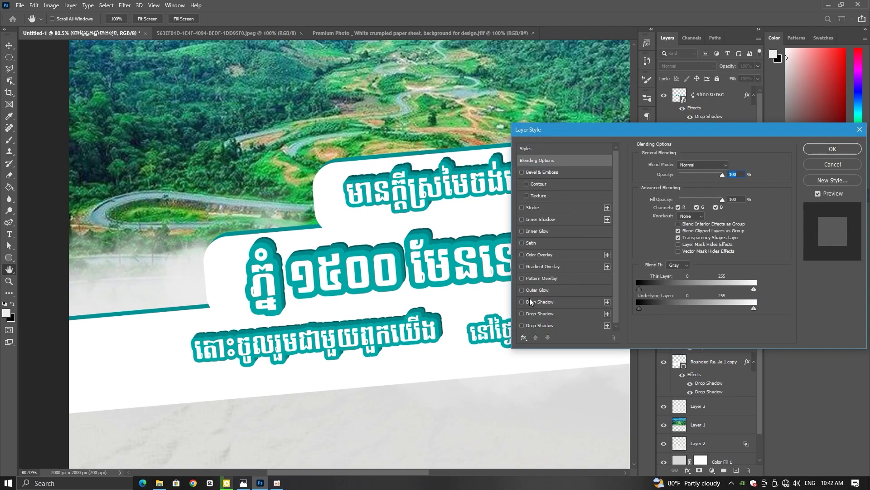
pyautogui.click(522, 324)
pyautogui.click(826, 146)
pyautogui.scroll(-6, 496, 299)
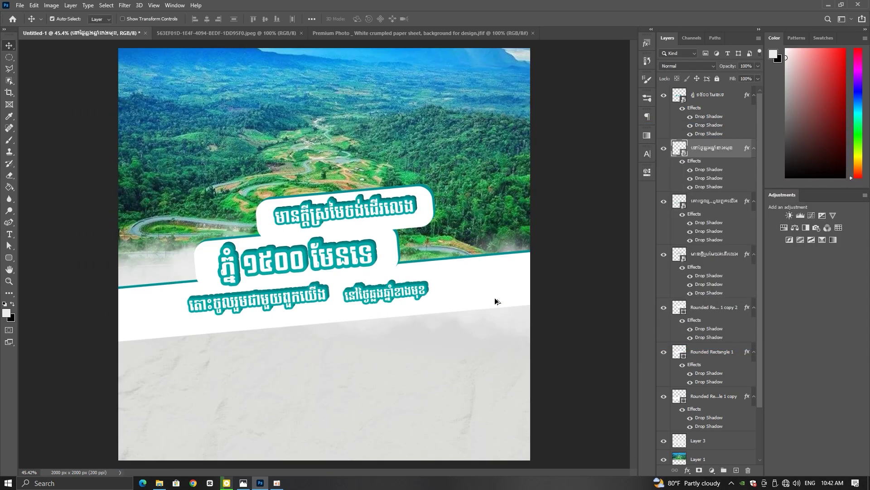
# Enlarge the bottom bar's left text to about 107.67% and shift it slightly down within the bar.
pyautogui.scroll(4, 341, 300)
pyautogui.scroll(-1, 340, 299)
pyautogui.click(298, 294)
pyautogui.hotkey('ctrl', 't')
pyautogui.moveTo(322, 277); pyautogui.dragTo(329, 273)
pyautogui.moveTo(290, 280); pyautogui.dragTo(287, 286)
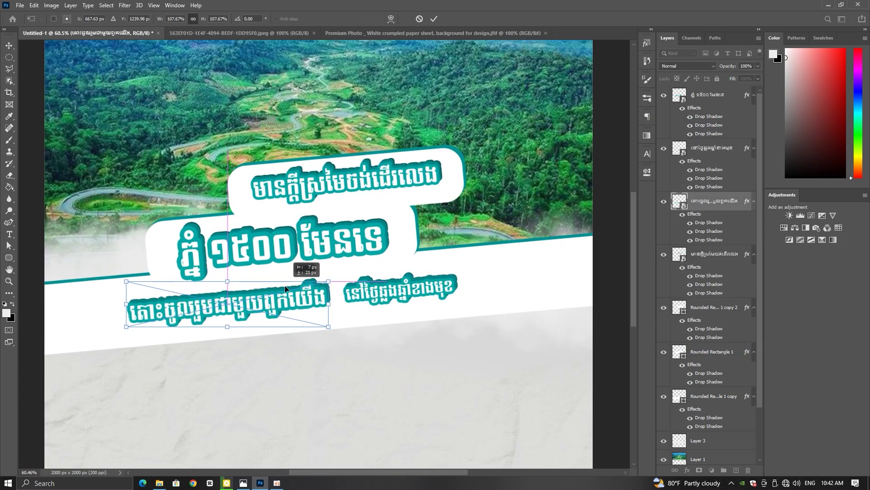
pyautogui.click(434, 19)
# Nudge the bottom bar's right text and the middle bar's text slightly down.
pyautogui.scroll(-2, 379, 216)
pyautogui.moveTo(381, 278); pyautogui.dragTo(381, 281)
pyautogui.scroll(-6, 396, 259)
pyautogui.scroll(9, 309, 260)
pyautogui.click(284, 263)
pyautogui.moveTo(267, 255); pyautogui.dragTo(267, 257)
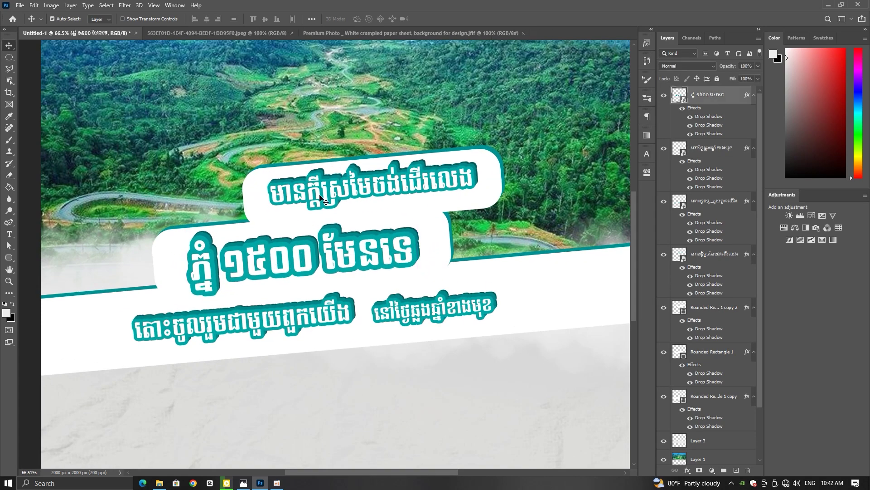
# Readjust the distance of the second Drop Shadow on the top bar's text.
pyautogui.click(320, 192)
pyautogui.scroll(-1, 320, 192)
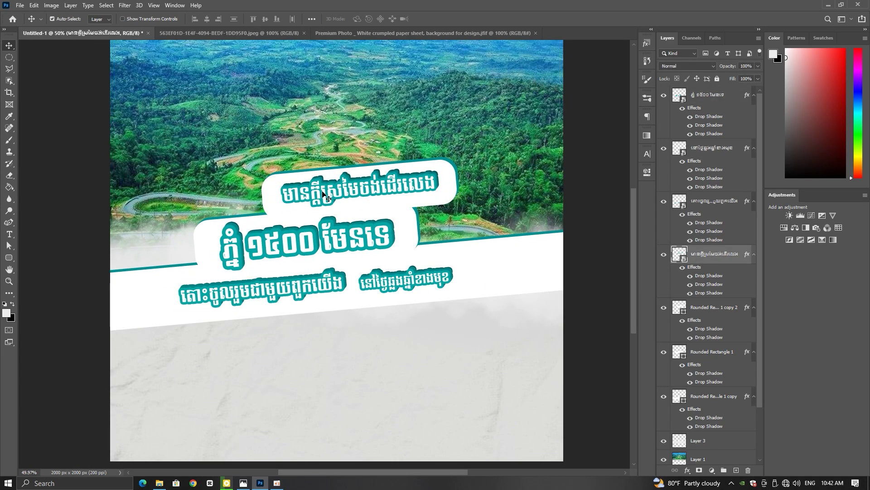
pyautogui.scroll(3, 410, 213)
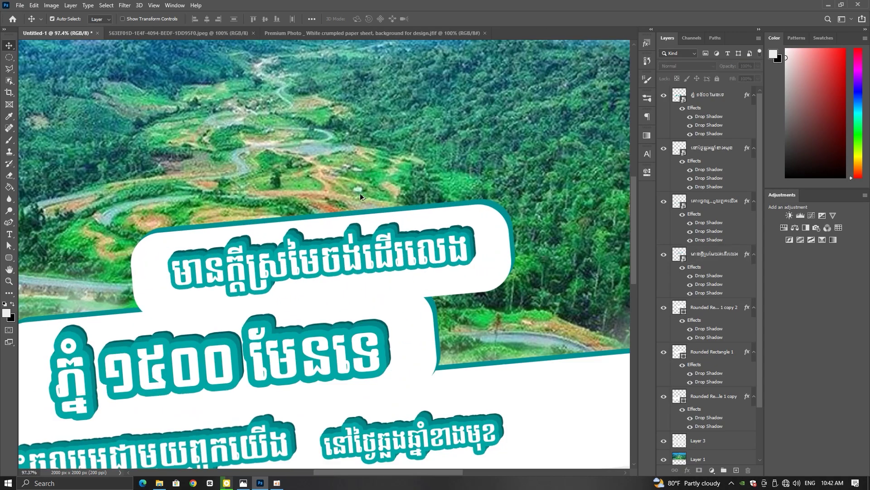
pyautogui.scroll(-1, 306, 264)
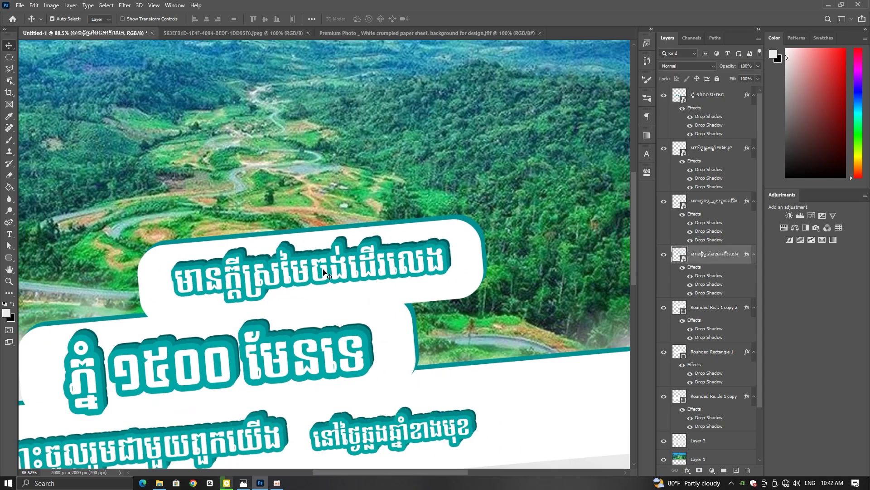
pyautogui.doubleClick(697, 293)
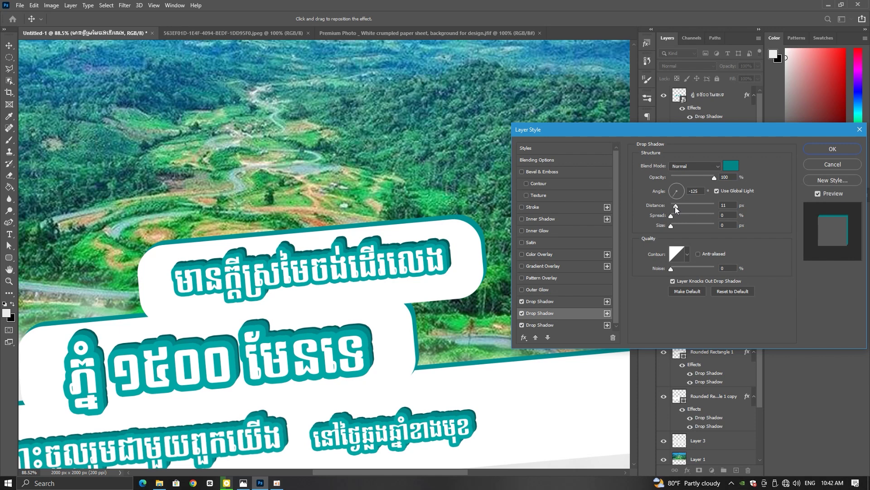
pyautogui.moveTo(675, 206); pyautogui.dragTo(677, 206)
pyautogui.click(817, 149)
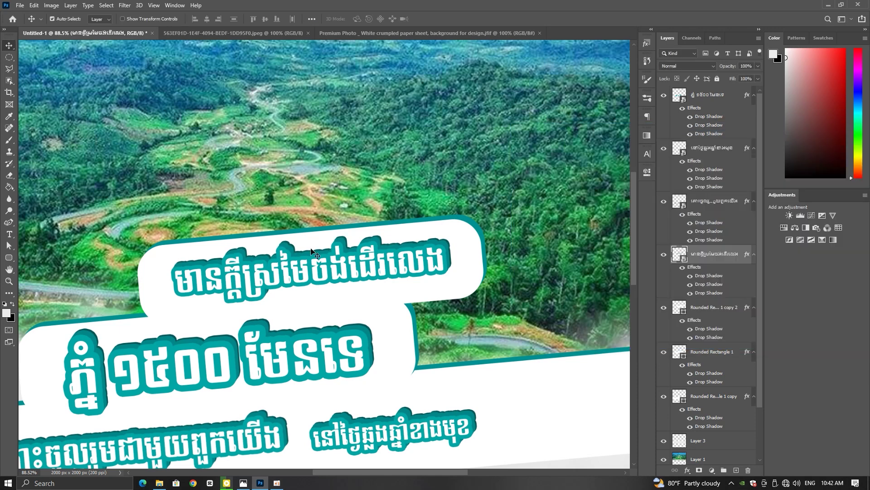
# Choose the Brush tool and create a new empty layer directly above Layer 3.
pyautogui.scroll(-7, 310, 248)
pyautogui.click(557, 227)
pyautogui.scroll(-3, 379, 237)
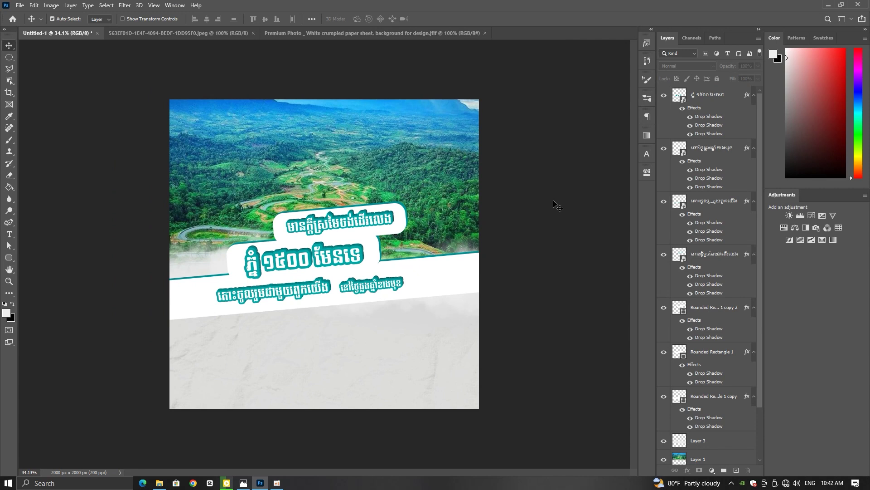
pyautogui.click(9, 140)
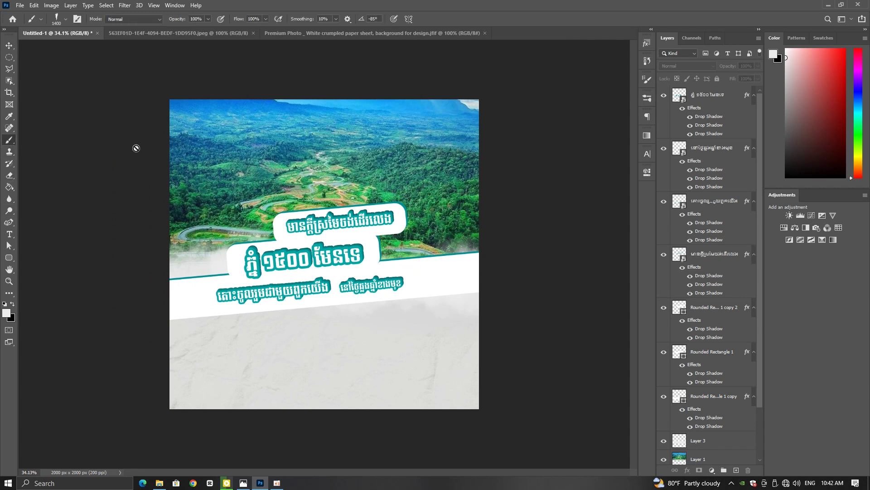
pyautogui.scroll(-3, 708, 385)
pyautogui.click(725, 400)
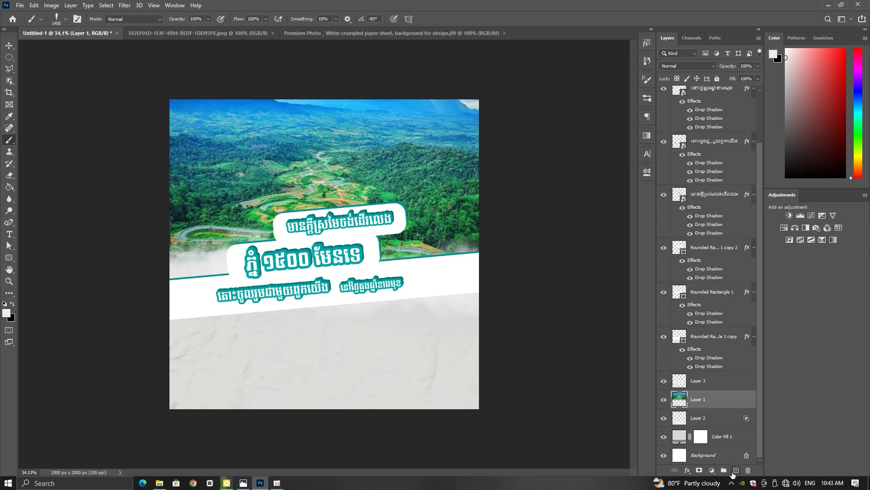
pyautogui.click(734, 471)
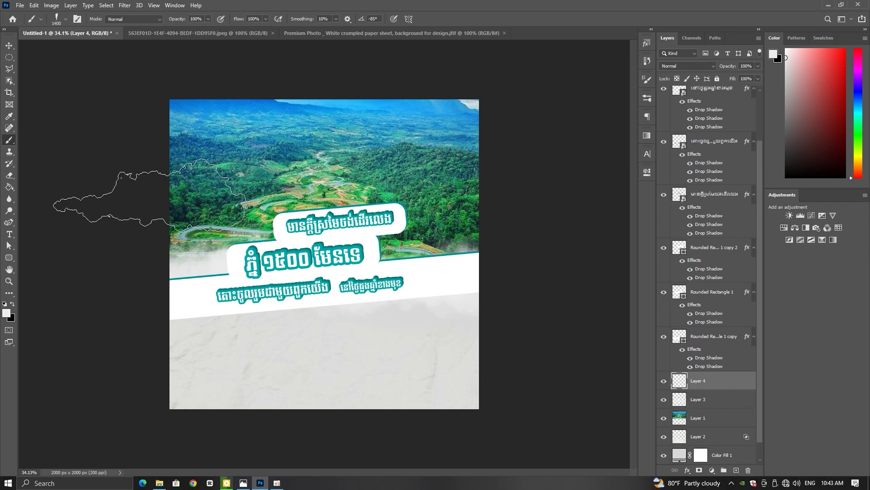
# Rotate the 1400 px cloud brush to a 1° angle and paint soft white mist along the photo's left and right edges.
pyautogui.click(63, 19)
pyautogui.click(64, 20)
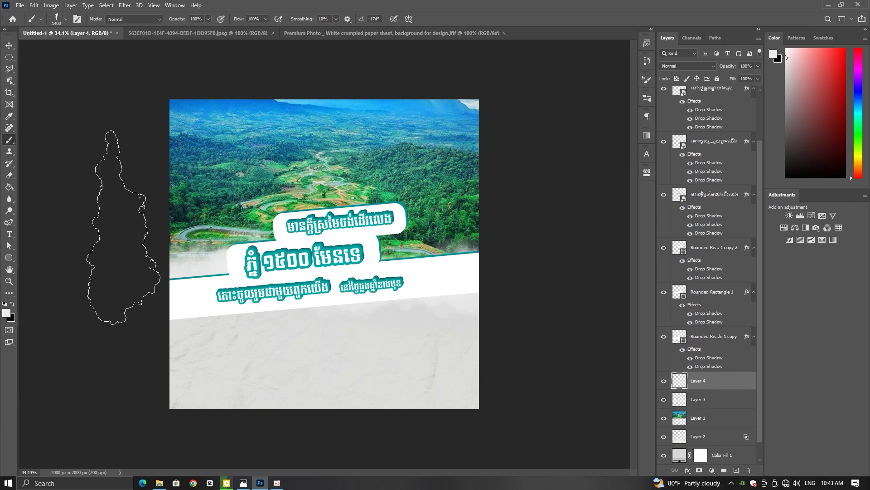
pyautogui.click(64, 21)
pyautogui.moveTo(16, 54); pyautogui.dragTo(56, 52)
pyautogui.click(65, 21)
pyautogui.click(158, 254)
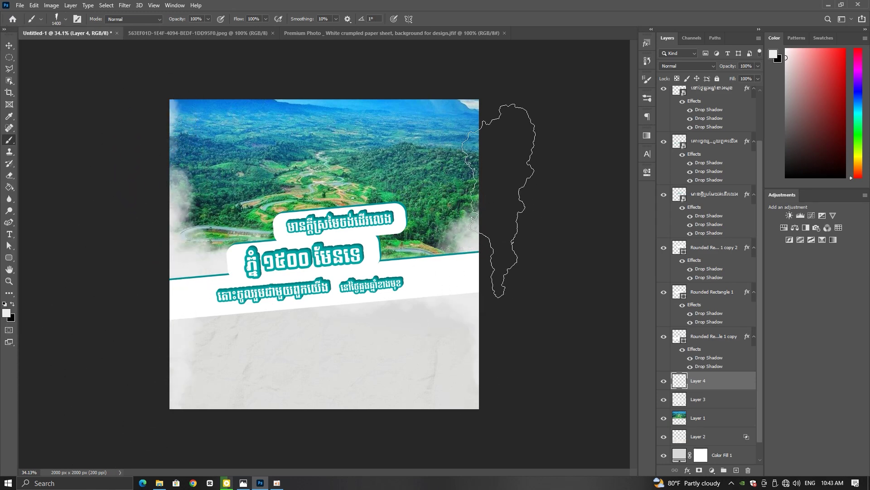
# Paint more white mist at the photo's upper right edge and in vertical wisps across the paper below the bars.
pyautogui.keyDown('alt'); pyautogui.scroll(-1, 336, 277); pyautogui.keyUp('alt')
pyautogui.keyDown('alt'); pyautogui.scroll(2, 338, 274); pyautogui.keyUp('alt')
pyautogui.keyDown('alt'); pyautogui.scroll(-3, 317, 272); pyautogui.keyUp('alt')
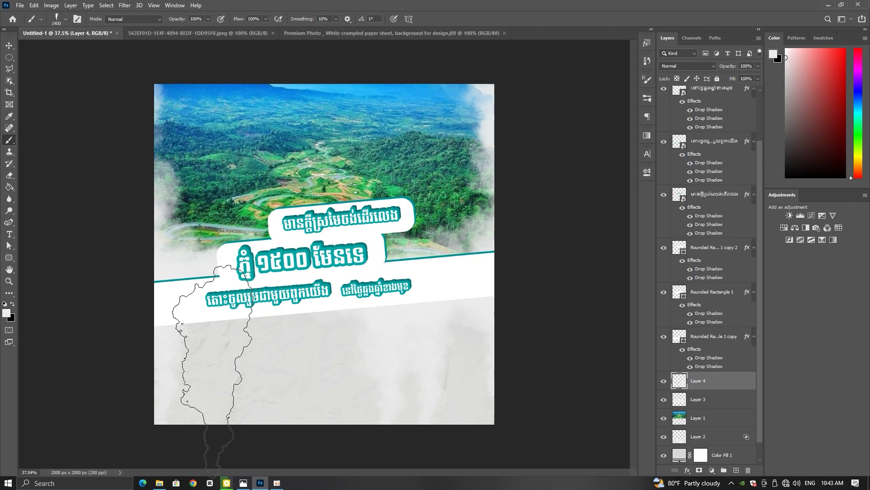
pyautogui.press('v')
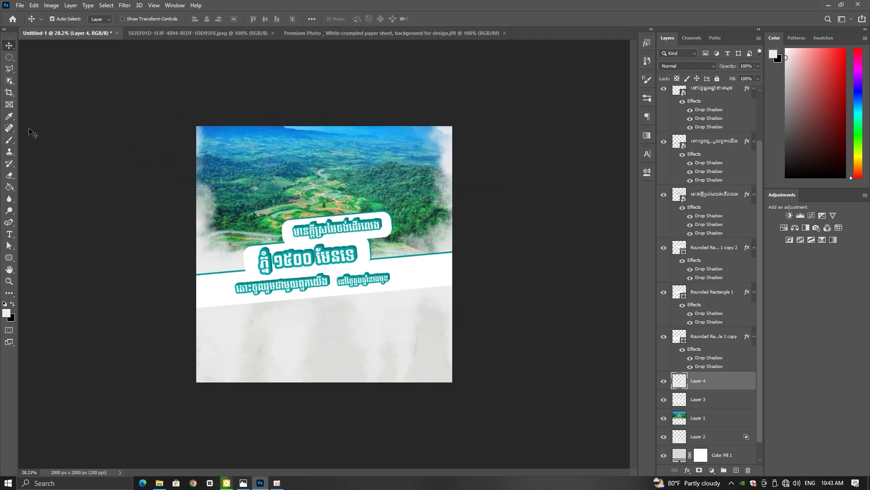
# Draw a white rounded rectangle with a 10 px radius over the poster's upper left corner, extending past the canvas edges.
pyautogui.click(8, 258)
pyautogui.click(102, 19)
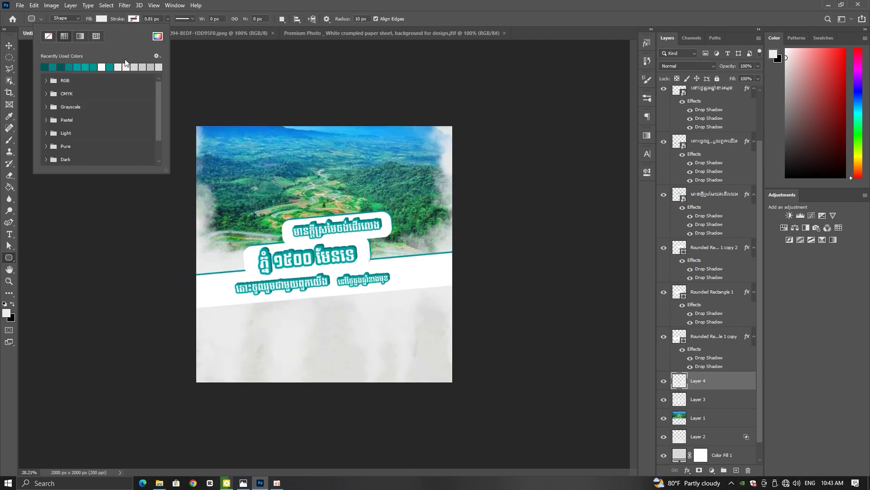
pyautogui.press('Escape')
pyautogui.moveTo(125, 84); pyautogui.dragTo(359, 152)
pyautogui.click(621, 169)
pyautogui.click(9, 45)
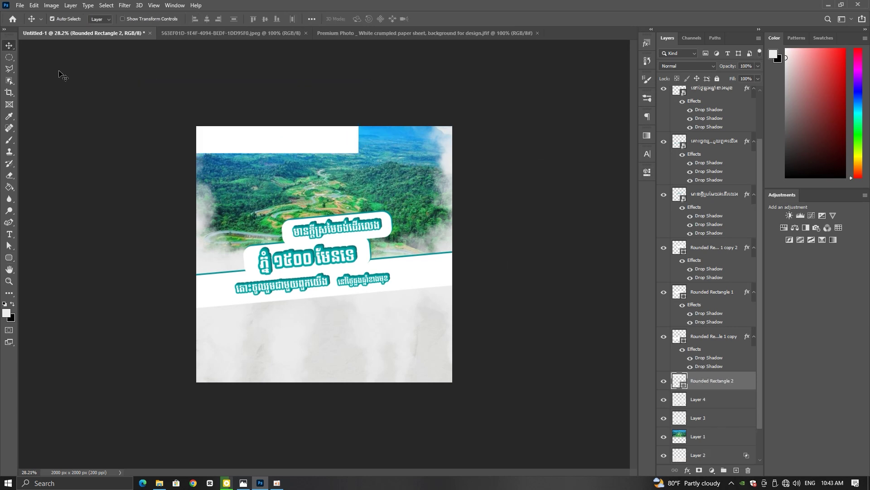
# Rotate the white header rectangle to -15° and position it diagonally across the poster's upper left corner.
pyautogui.hotkey('ctrl', 't')
pyautogui.moveTo(396, 122); pyautogui.dragTo(395, 63)
pyautogui.moveTo(306, 88); pyautogui.dragTo(332, 99)
pyautogui.moveTo(291, 103); pyautogui.dragTo(295, 99)
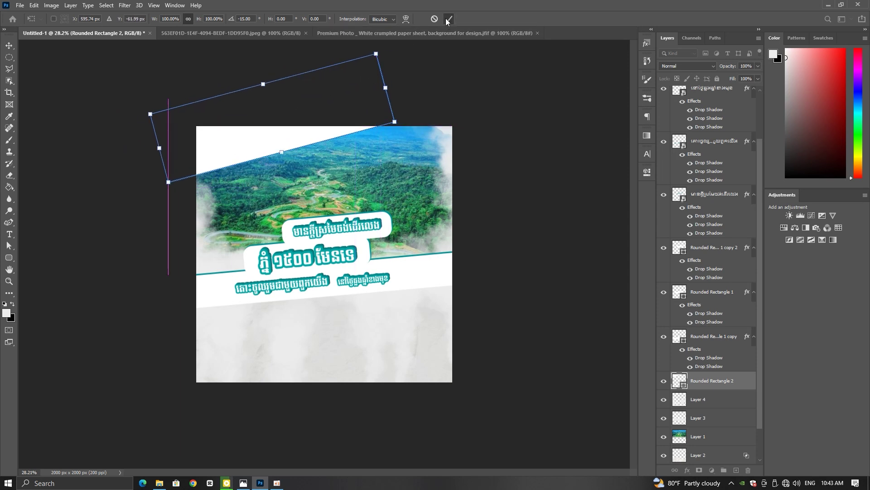
pyautogui.click(448, 18)
pyautogui.click(485, 147)
# Erase the vertical mist wisps from the paper below the bars on Layer 4 with a soft 500 px eraser.
pyautogui.scroll(-3, 485, 147)
pyautogui.hotkey('ctrl', '+')
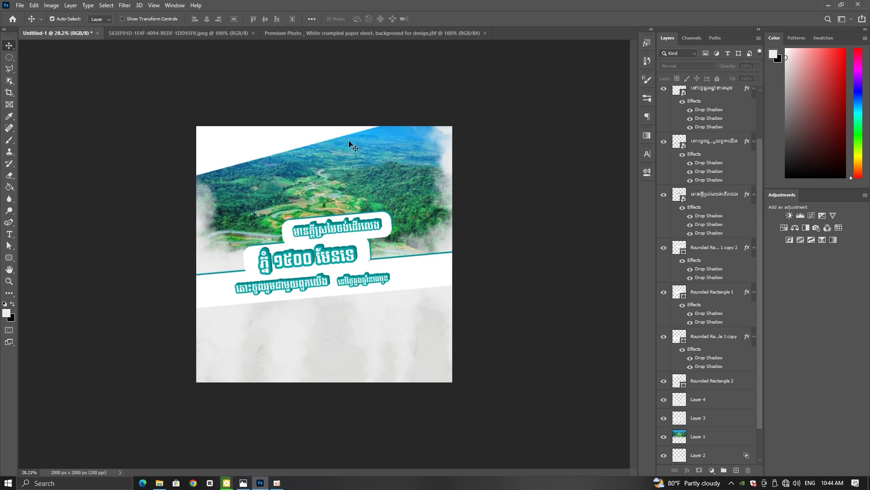
pyautogui.click(9, 175)
pyautogui.click(721, 399)
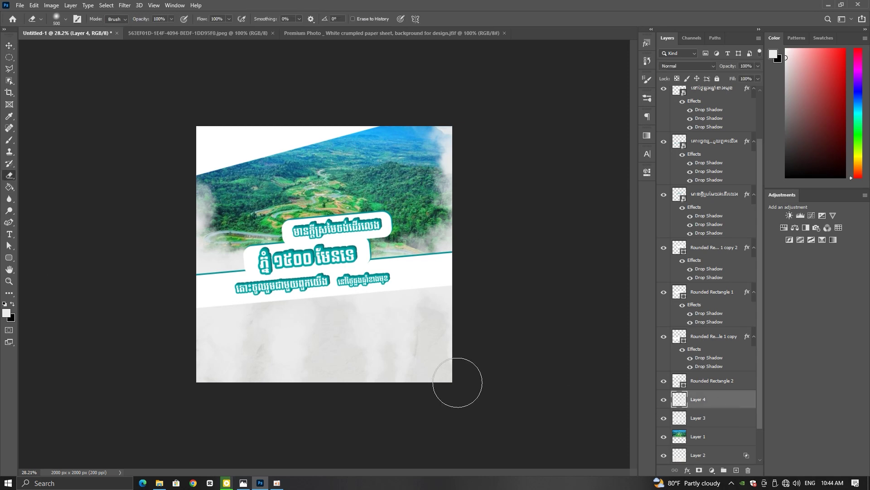
pyautogui.moveTo(390, 319); pyautogui.dragTo(213, 327)
pyautogui.click(9, 46)
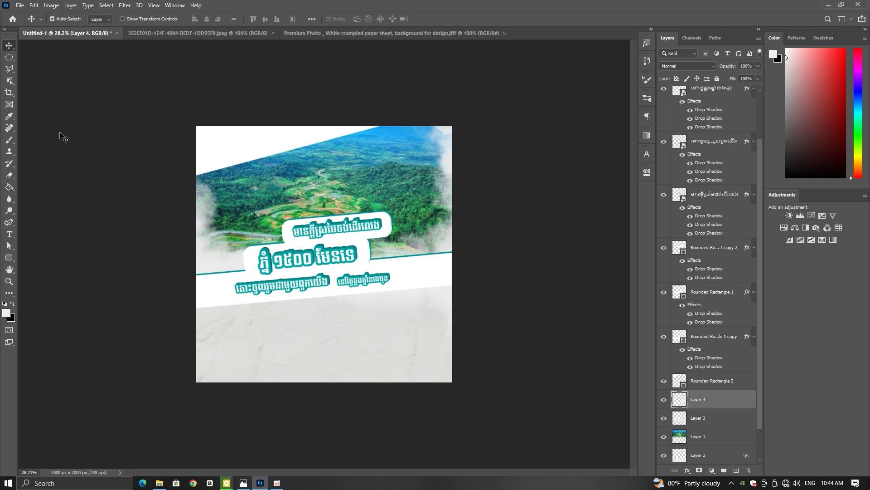
pyautogui.click(514, 293)
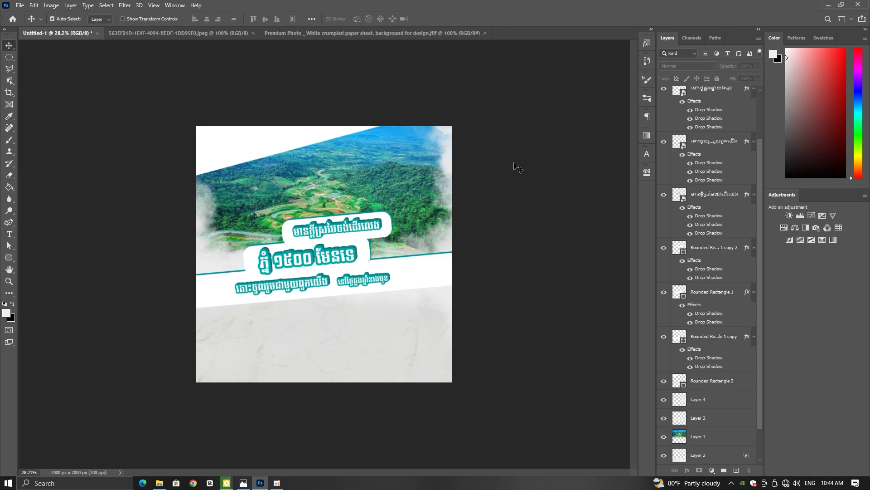
# Recolour the upper bar text's drop shadow to 007c7d and set the second drop shadow's distance to 14 px.
pyautogui.scroll(9, 338, 231)
pyautogui.scroll(-2, 344, 219)
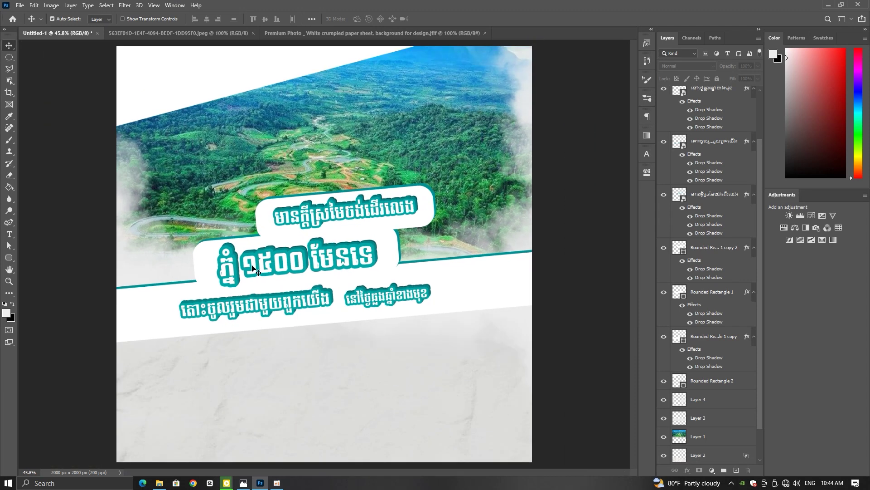
pyautogui.scroll(-2, 253, 269)
pyautogui.scroll(6, 305, 222)
pyautogui.click(305, 219)
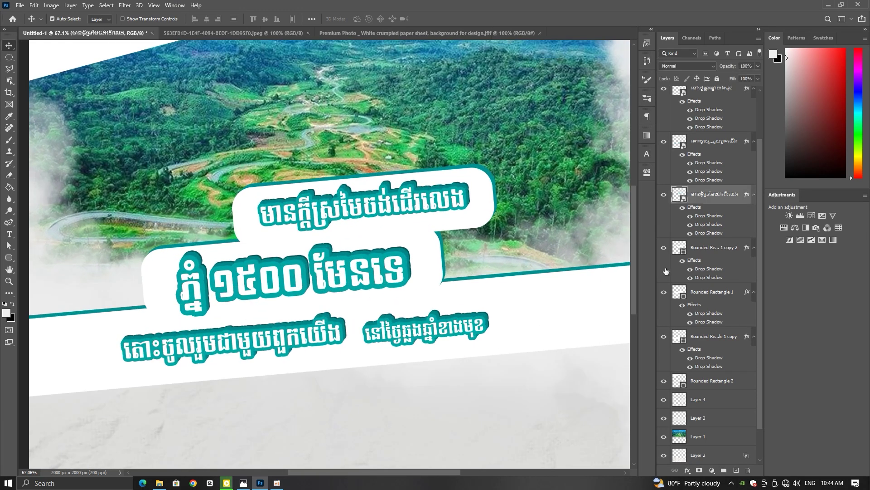
pyautogui.doubleClick(722, 220)
pyautogui.click(540, 311)
pyautogui.click(724, 169)
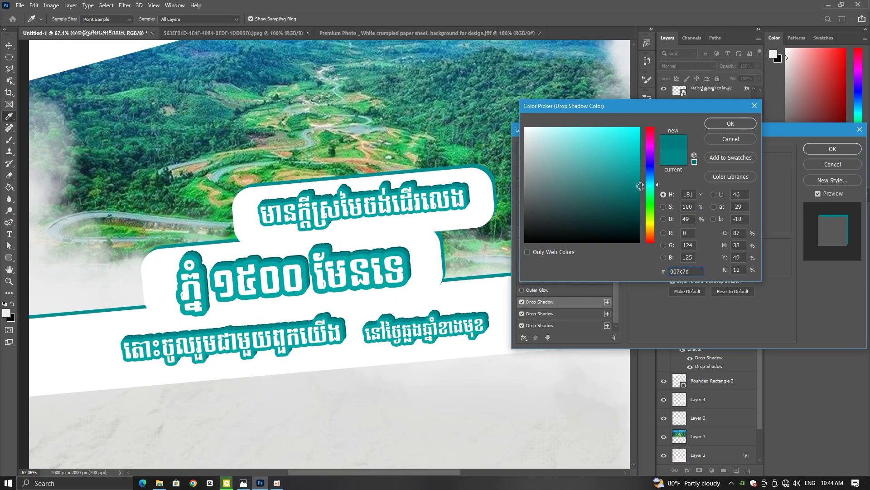
pyautogui.click(721, 124)
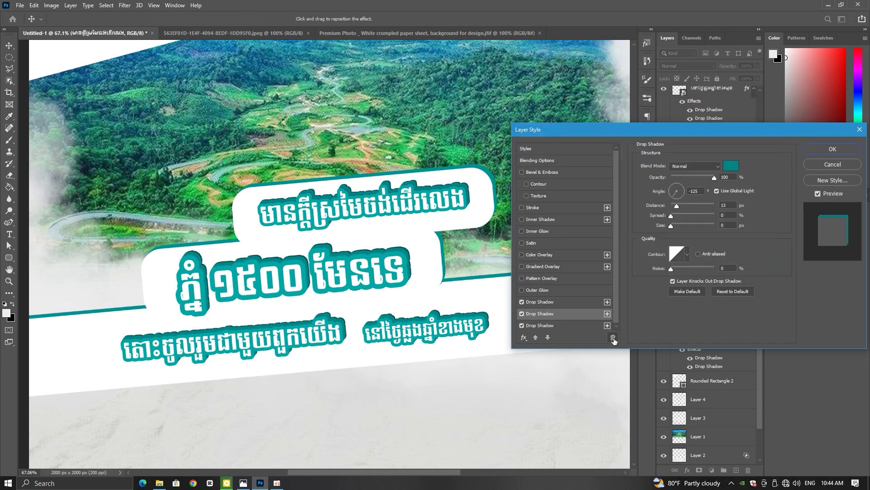
pyautogui.moveTo(676, 205); pyautogui.dragTo(678, 205)
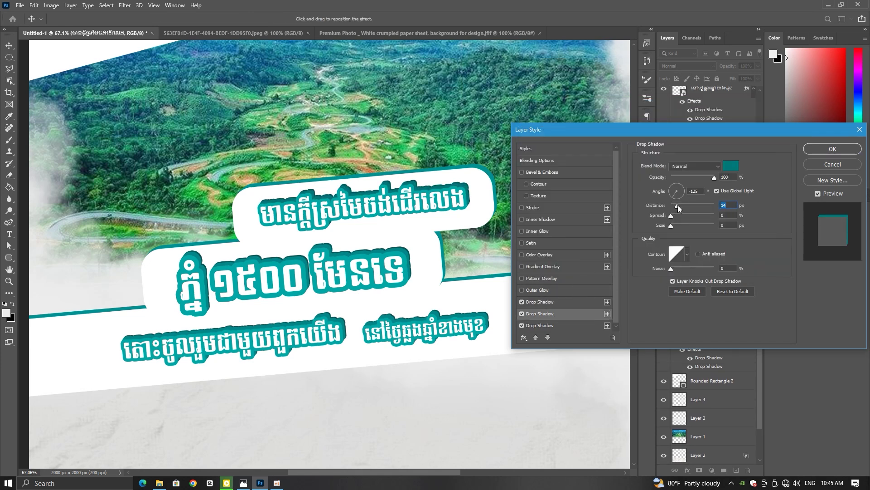
pyautogui.moveTo(678, 205); pyautogui.dragTo(677, 205)
pyautogui.press('Return')
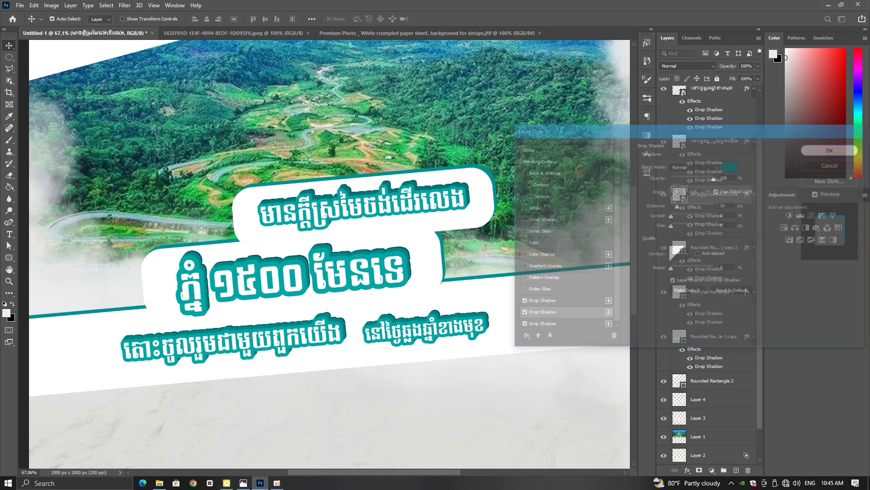
pyautogui.scroll(5, 329, 182)
pyautogui.scroll(-6, 329, 183)
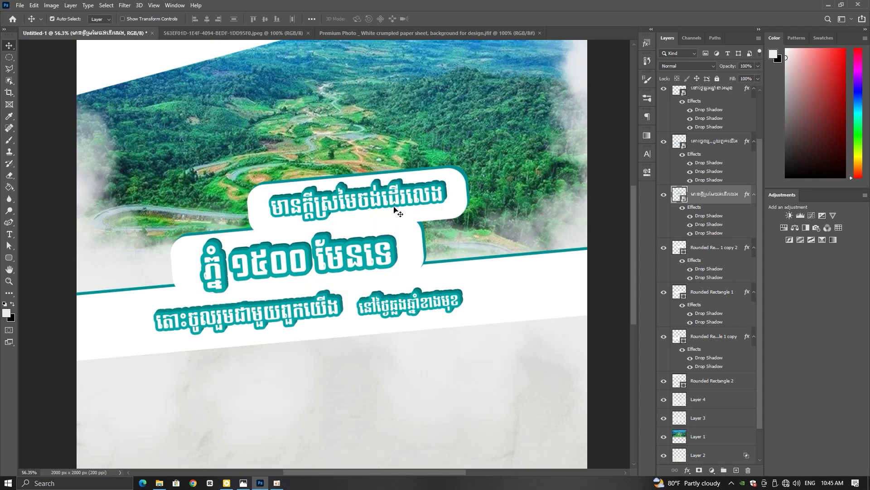
pyautogui.scroll(3, 415, 202)
pyautogui.scroll(-5, 453, 213)
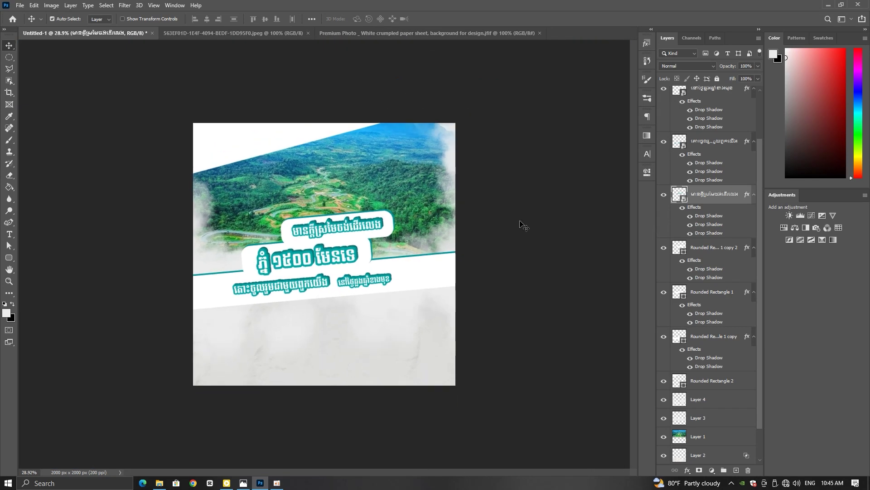
pyautogui.scroll(2, 349, 236)
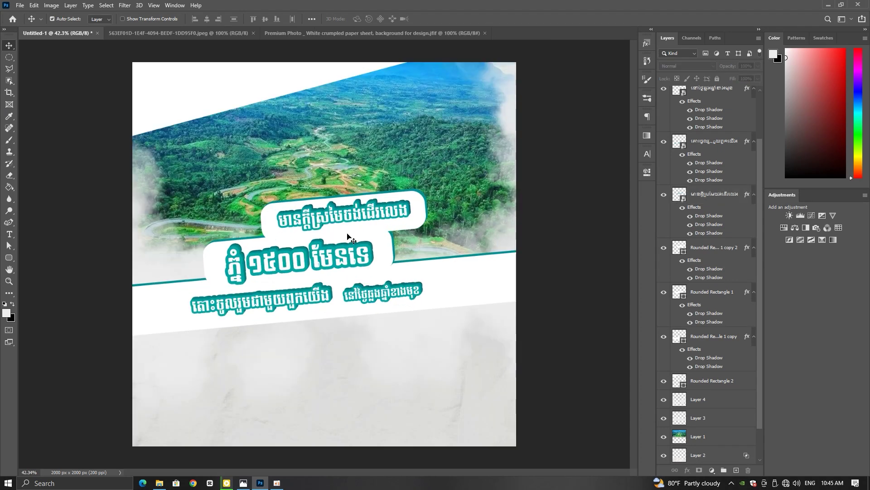
# Open the phone icon 3.jpg and the profile icon download (10).jfif from the icon folder in Group edit.
pyautogui.click(19, 5)
pyautogui.click(27, 24)
pyautogui.doubleClick(547, 75)
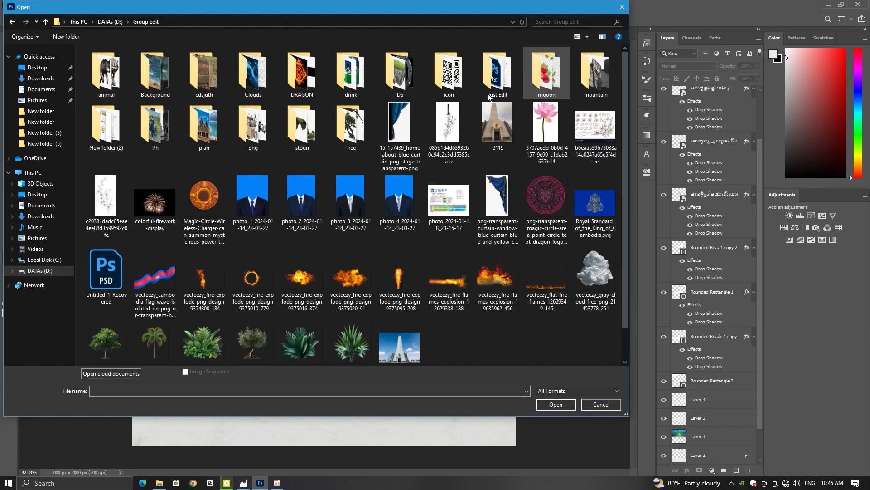
pyautogui.doubleClick(451, 75)
pyautogui.click(254, 69)
pyautogui.keyDown('ctrl'); pyautogui.click(600, 70); pyautogui.keyUp('ctrl')
pyautogui.click(556, 404)
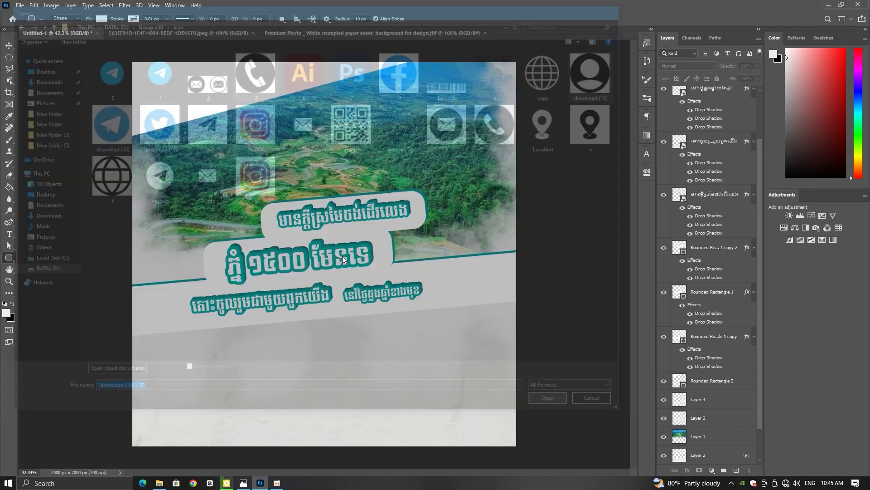
# Close the landscape photo and crumpled paper source documents and return to the poster.
pyautogui.click(241, 33)
pyautogui.click(252, 32)
pyautogui.click(329, 33)
pyautogui.click(79, 35)
# Draw a 558 × 131 px rounded rectangle with 65.5 px corners near the poster's bottom edge and fill it dark teal.
pyautogui.moveTo(257, 411); pyautogui.dragTo(363, 436)
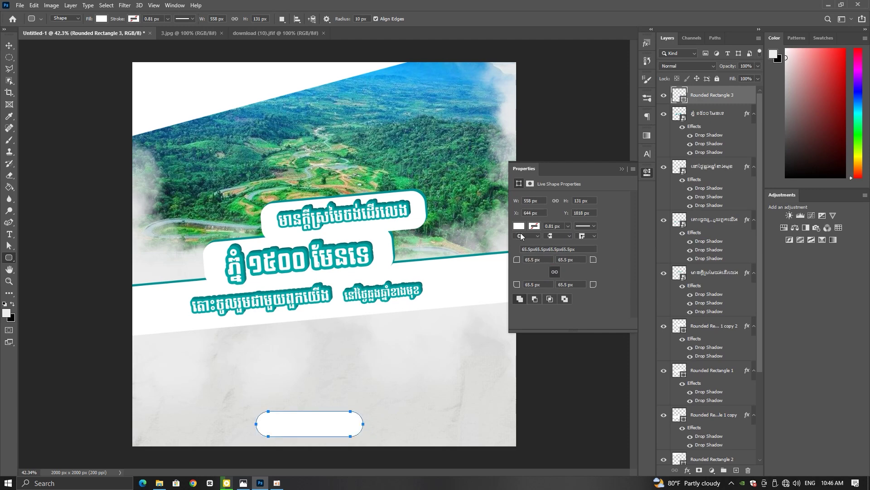
pyautogui.click(520, 227)
pyautogui.click(555, 272)
pyautogui.click(623, 169)
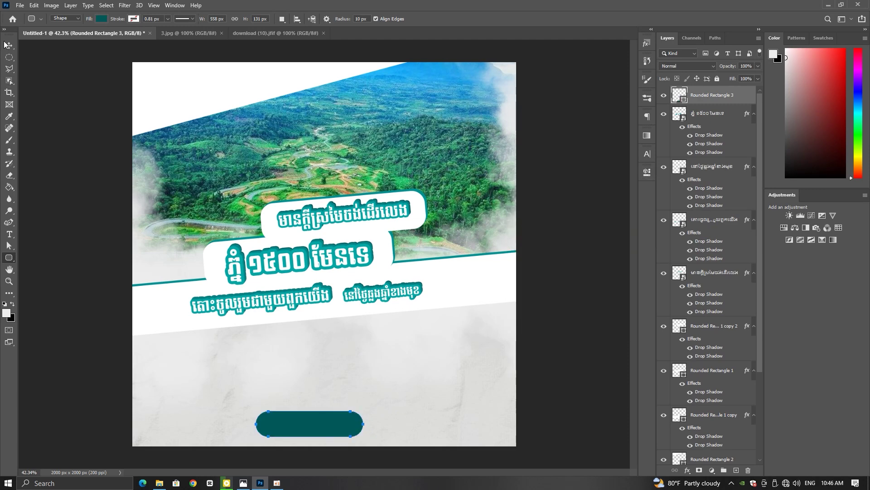
# Nudge the upper white bar and its Khmer text slightly downward.
pyautogui.click(6, 45)
pyautogui.click(562, 251)
pyautogui.scroll(-4, 555, 252)
pyautogui.scroll(11, 323, 213)
pyautogui.moveTo(335, 236); pyautogui.dragTo(333, 243)
pyautogui.moveTo(352, 210); pyautogui.dragTo(351, 217)
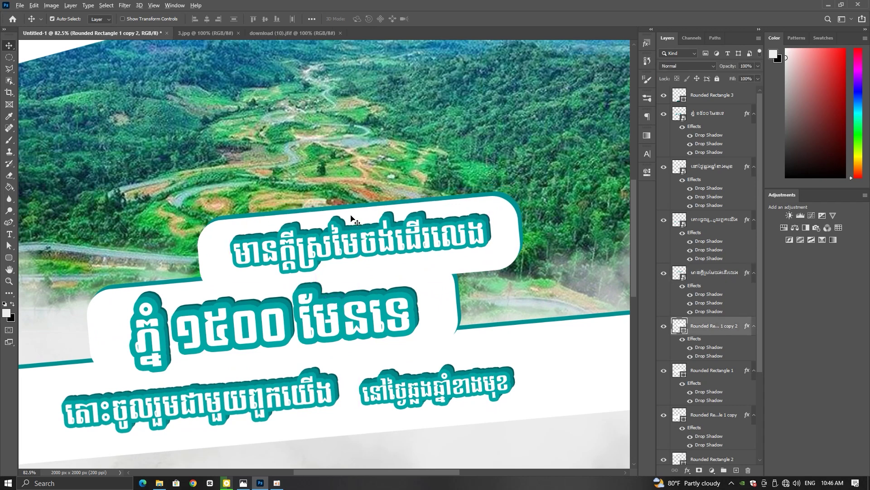
pyautogui.hotkey('ctrl', '0')
pyautogui.click(551, 269)
pyautogui.scroll(3, 362, 293)
pyautogui.scroll(-6, 363, 300)
pyautogui.hotkey('ctrl', '0')
# Move the dark teal pill 46 px to the right and add the white text BOOKNOW over it.
pyautogui.click(299, 423)
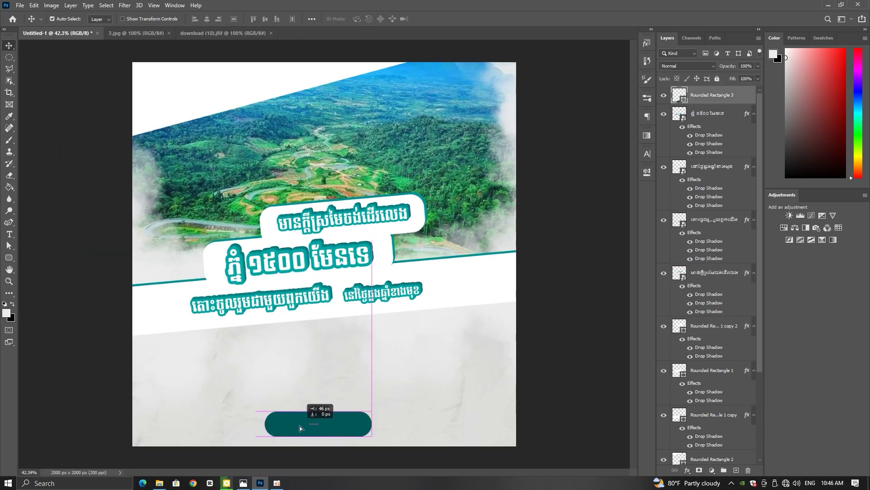
pyautogui.scroll(-1, 381, 346)
pyautogui.click(6, 236)
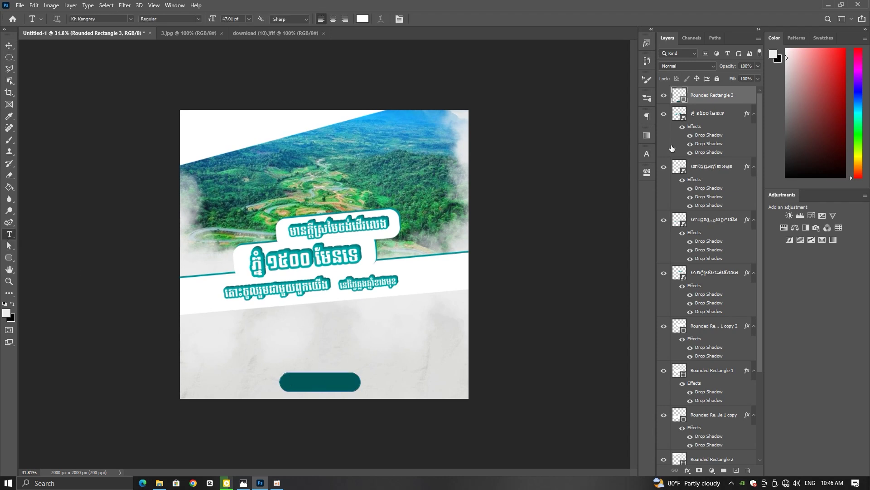
pyautogui.click(291, 382)
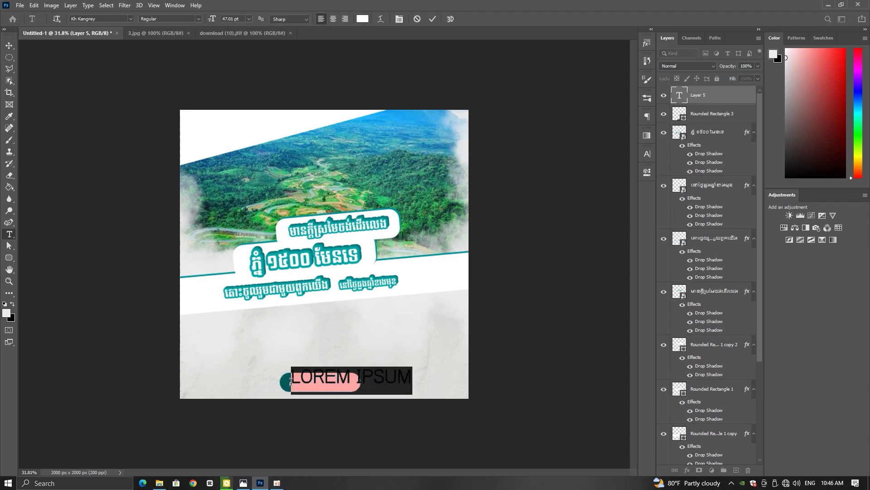
pyautogui.write('BOOKNOW')
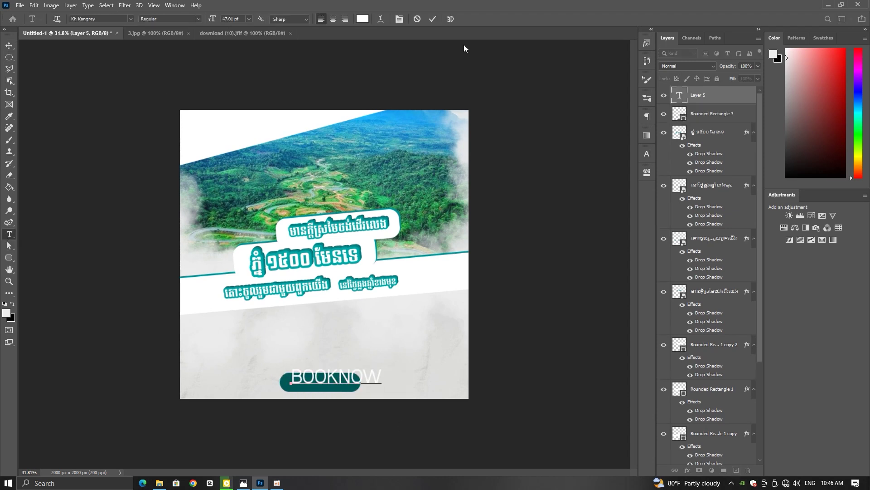
pyautogui.click(432, 19)
# Scale the BOOKNOW text to fit inside the pill and set its font to Franklin Gothic Heavy.
pyautogui.press('v')
pyautogui.hotkey('ctrl', 't')
pyautogui.moveTo(381, 367); pyautogui.dragTo(332, 383)
pyautogui.click(451, 19)
pyautogui.scroll(-3, 585, 249)
pyautogui.click(597, 262)
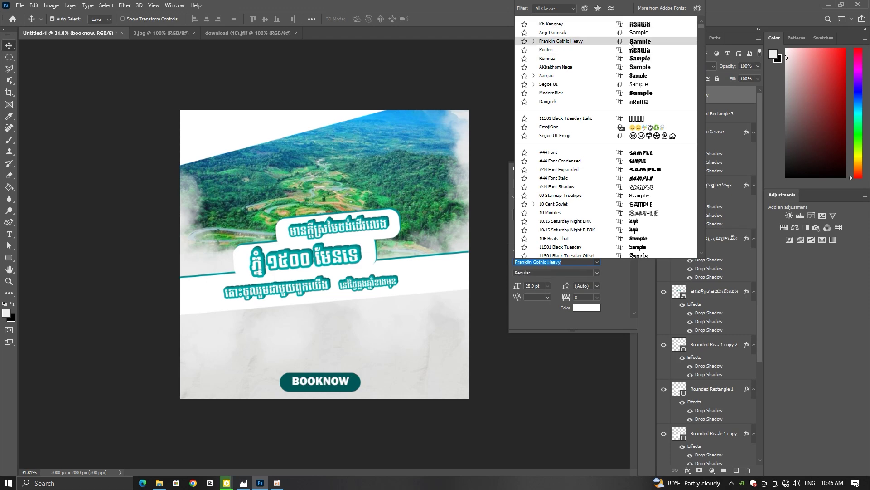
pyautogui.click(630, 42)
# Centre the BOOKNOW text on the pill and scale the text and pill down slightly together.
pyautogui.scroll(4, 323, 253)
pyautogui.moveTo(314, 436); pyautogui.dragTo(313, 438)
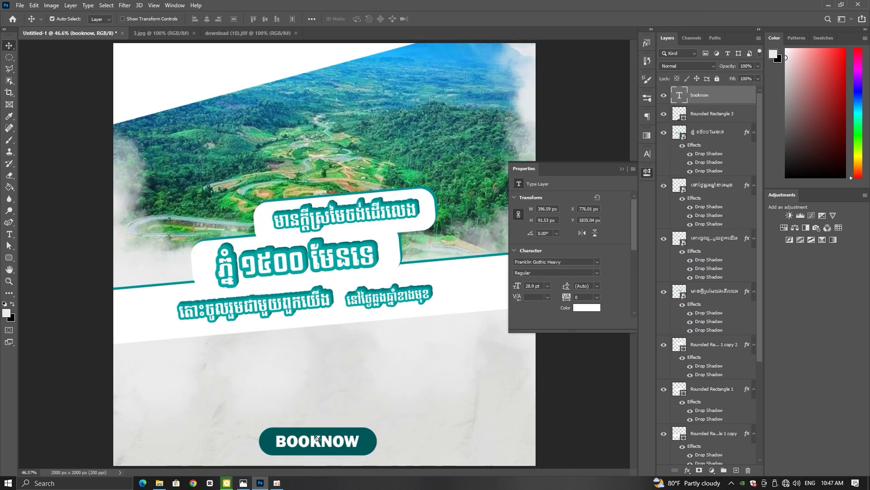
pyautogui.scroll(-10, 338, 388)
pyautogui.click(622, 168)
pyautogui.scroll(9, 324, 374)
pyautogui.keyDown('shift'); pyautogui.click(365, 426); pyautogui.keyUp('shift')
pyautogui.hotkey('ctrl', 't')
pyautogui.moveTo(372, 411); pyautogui.dragTo(367, 412)
pyautogui.click(450, 19)
pyautogui.click(446, 52)
pyautogui.scroll(-4, 427, 231)
pyautogui.scroll(-1, 428, 233)
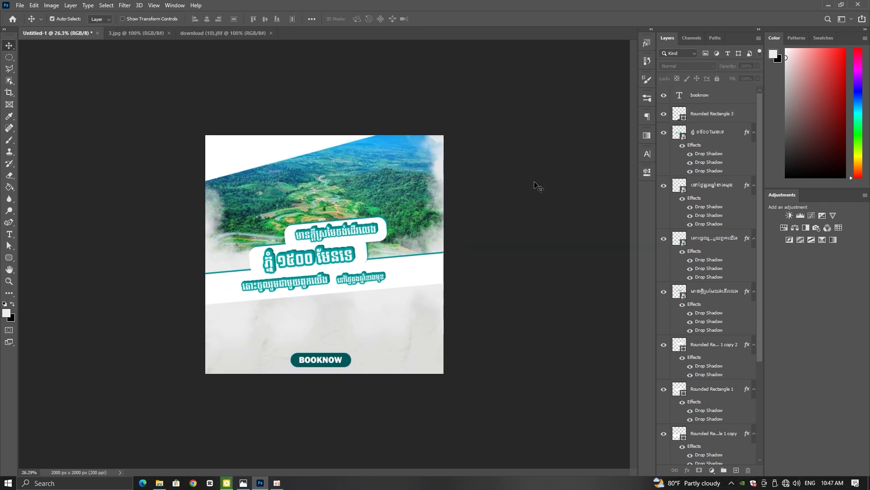
# Remove the four white corners around the black circle in 3.jpg with the Magic Eraser.
pyautogui.scroll(2, 542, 204)
pyautogui.click(136, 33)
pyautogui.rightClick(10, 175)
pyautogui.click(45, 193)
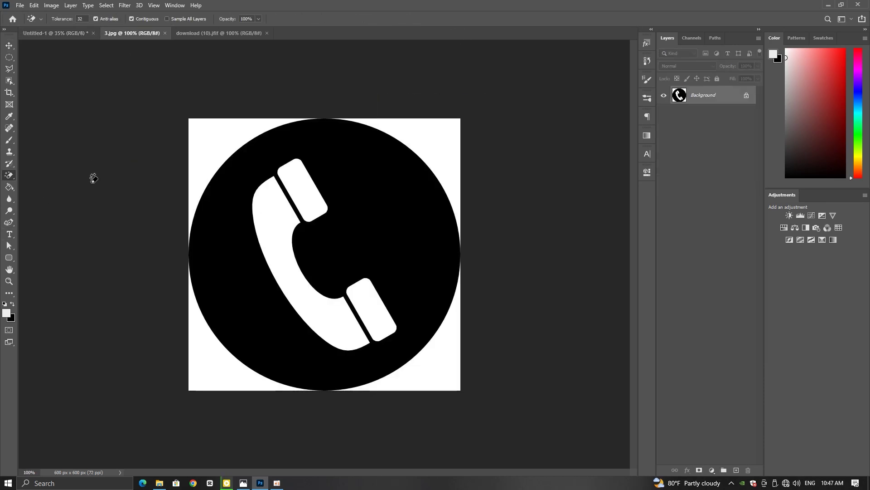
pyautogui.click(212, 138)
pyautogui.click(414, 142)
pyautogui.click(444, 372)
pyautogui.click(206, 376)
# Bring the phone icon into the poster and scale it down into the lower left corner, level with the pill.
pyautogui.click(9, 45)
pyautogui.moveTo(360, 194); pyautogui.dragTo(236, 371)
pyautogui.hotkey('ctrl', 't')
pyautogui.moveTo(278, 318); pyautogui.dragTo(240, 357)
pyautogui.moveTo(180, 392)
pyautogui.mouseDown()
pyautogui.moveTo(193, 386)
pyautogui.moveTo(183, 392)
pyautogui.mouseUp()
pyautogui.click(450, 19)
pyautogui.click(450, 18)
# Add the contact phone number as a text line beside the phone icon.
pyautogui.scroll(3, 219, 307)
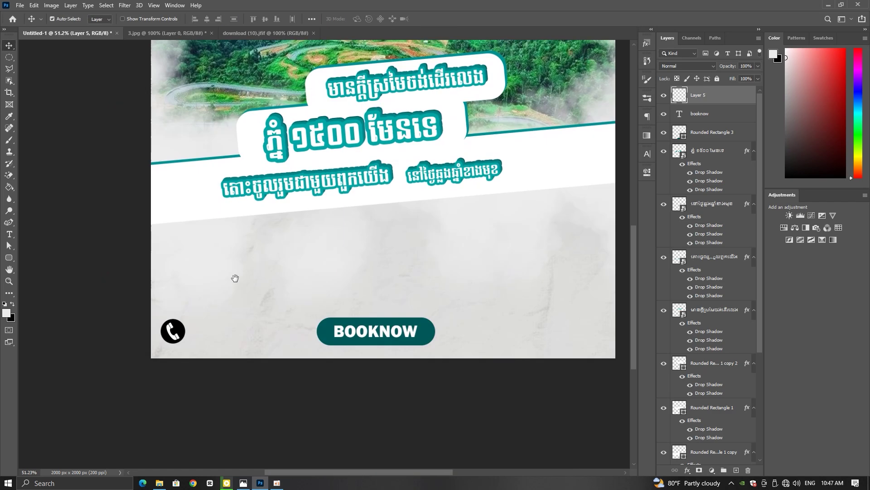
pyautogui.press('t')
pyautogui.click(200, 320)
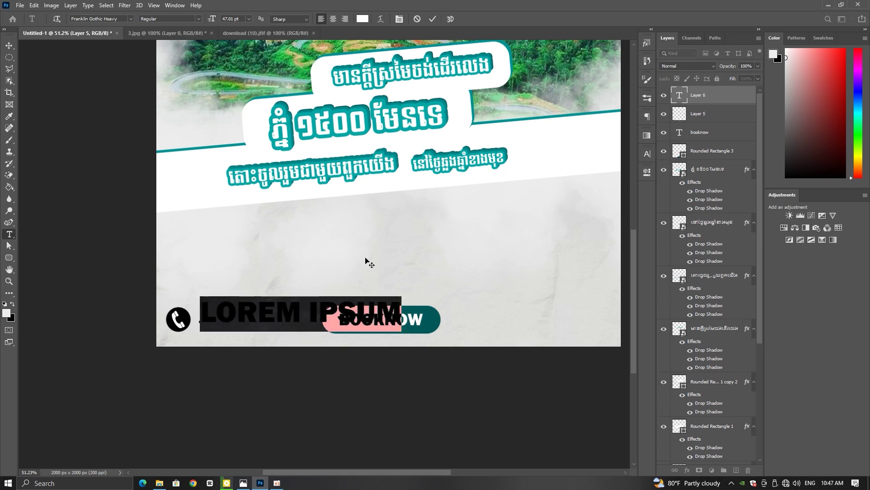
pyautogui.write('+85')
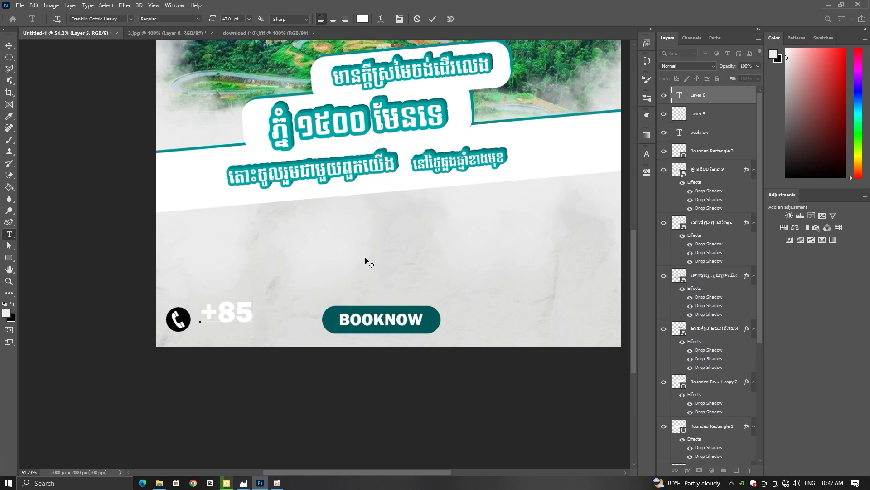
pyautogui.write('5 000 000 000')
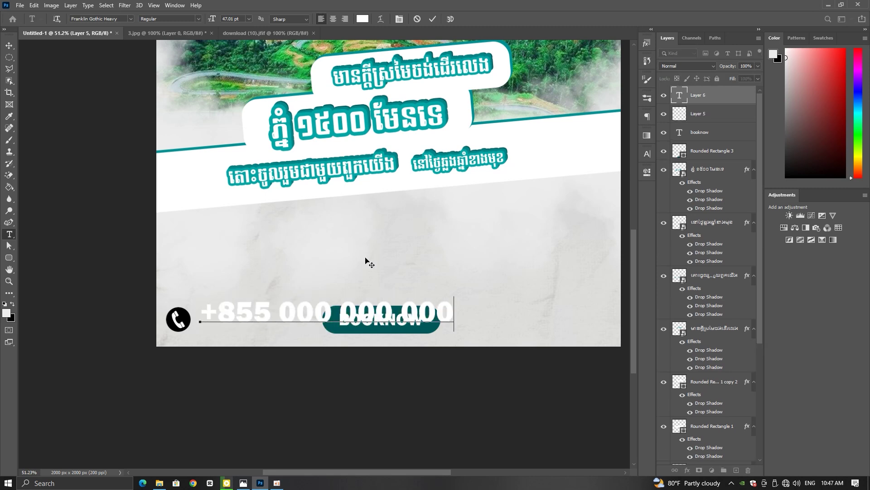
pyautogui.click(428, 19)
# Set the phone number text's colour to black (000000) and its font to AKbalthom Naga.
pyautogui.click(363, 19)
pyautogui.click(527, 240)
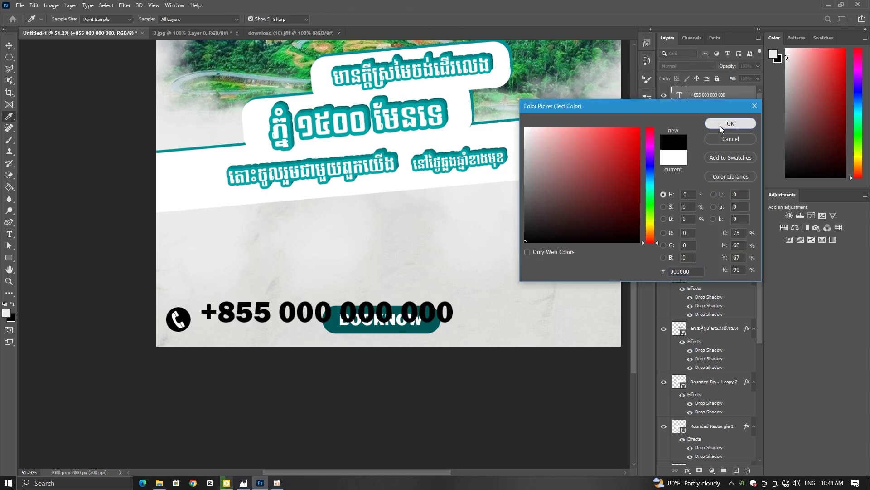
pyautogui.click(724, 126)
pyautogui.click(9, 45)
pyautogui.click(647, 172)
pyautogui.click(597, 261)
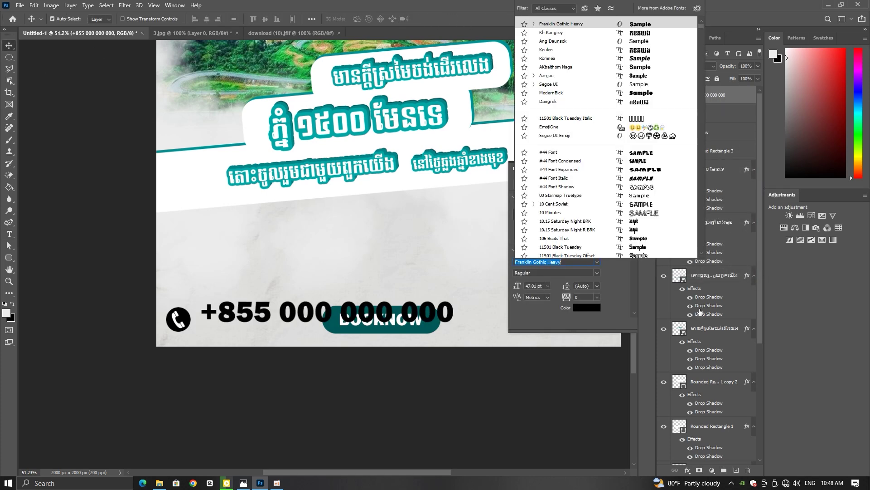
pyautogui.click(642, 67)
# Scale the phone number text to 39.77% and place it between the phone icon and the BOOKNOW pill.
pyautogui.hotkey('ctrl', 't')
pyautogui.moveTo(445, 298); pyautogui.dragTo(371, 321)
pyautogui.moveTo(328, 318); pyautogui.dragTo(248, 328)
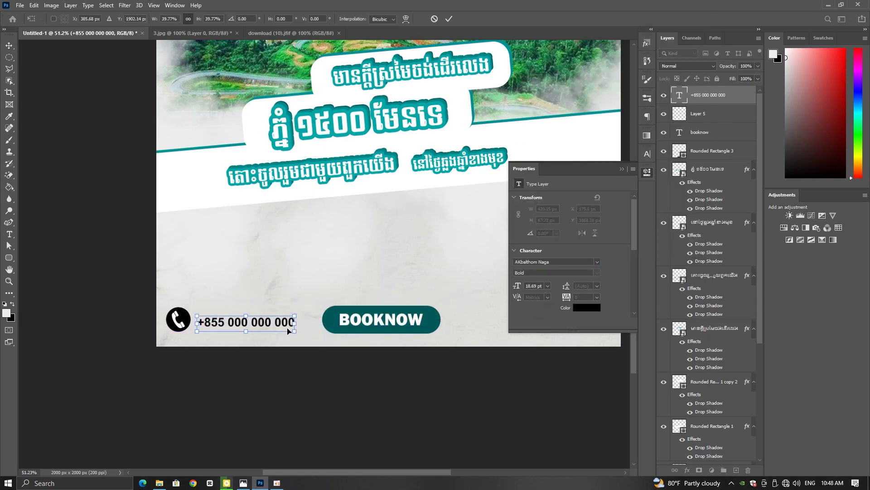
pyautogui.hotkey('ctrl', '0')
pyautogui.click(448, 18)
# Set the phone number text's font to Aargau Bold and move it up beside the phone icon.
pyautogui.scroll(-1, 239, 271)
pyautogui.click(597, 262)
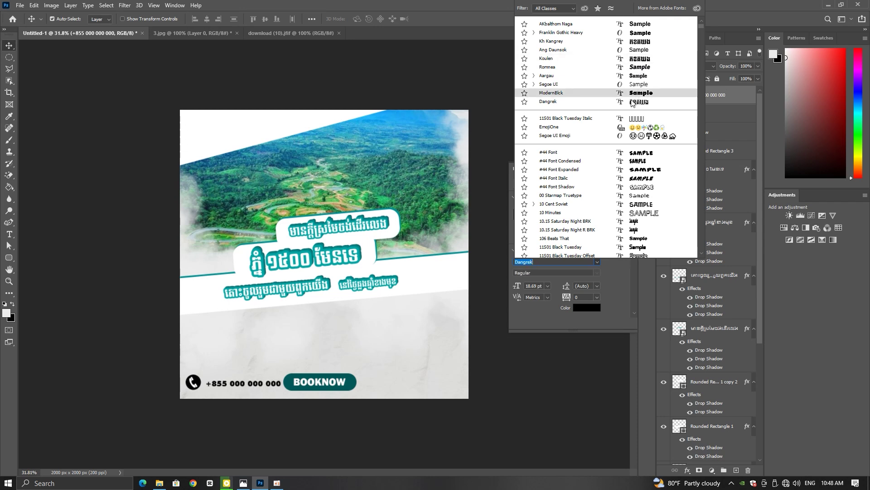
pyautogui.click(635, 75)
pyautogui.scroll(7, 216, 271)
pyautogui.scroll(2, 209, 308)
pyautogui.moveTo(204, 352)
pyautogui.mouseDown()
pyautogui.moveTo(195, 354)
pyautogui.moveTo(200, 345)
pyautogui.mouseUp()
pyautogui.scroll(-5, 186, 376)
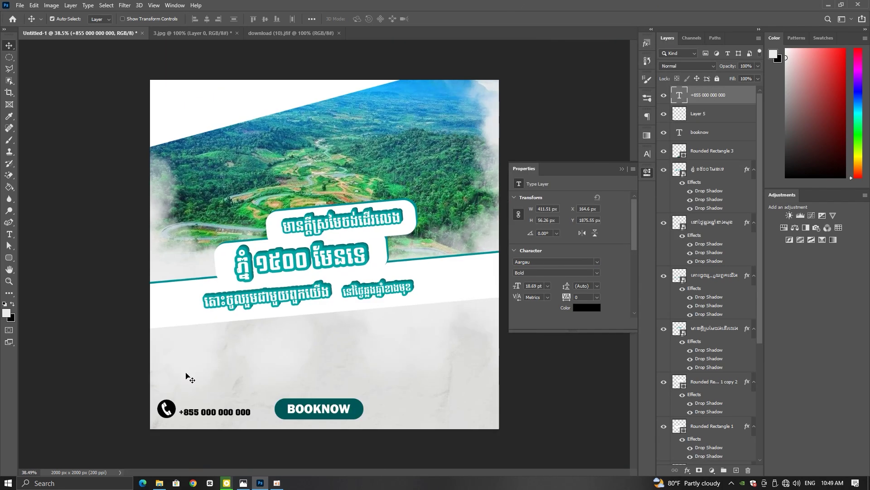
# Try adjusting the letter spacing of the phone number text.
pyautogui.click(601, 262)
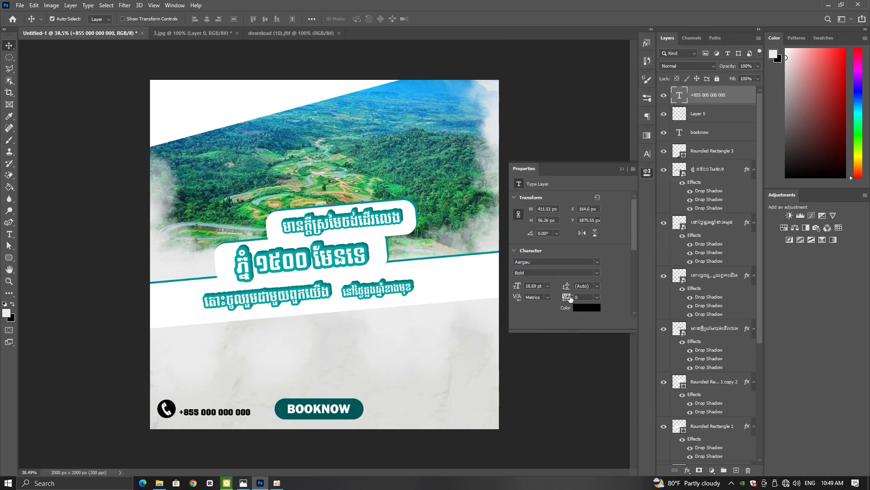
pyautogui.moveTo(570, 297); pyautogui.dragTo(567, 297)
pyautogui.click(597, 297)
pyautogui.click(598, 352)
pyautogui.click(599, 359)
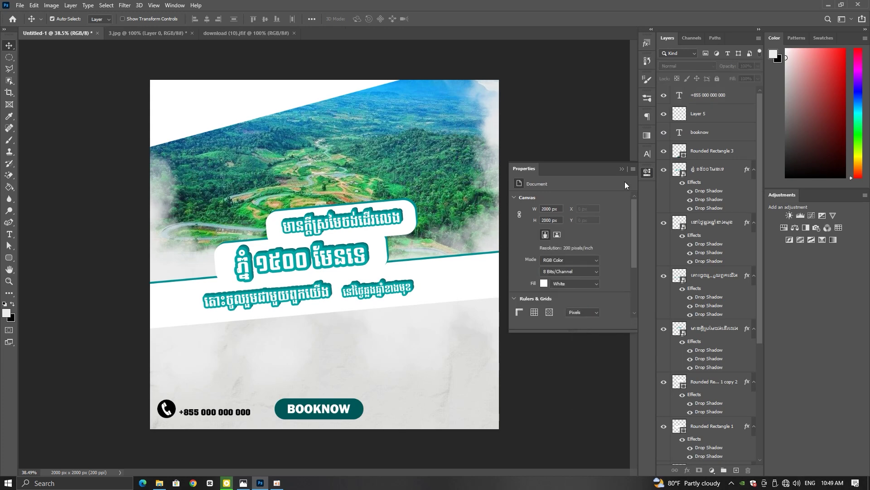
pyautogui.click(622, 169)
# Add a "call us" text line above the phone number.
pyautogui.scroll(3, 239, 402)
pyautogui.scroll(-2, 240, 405)
pyautogui.press('t')
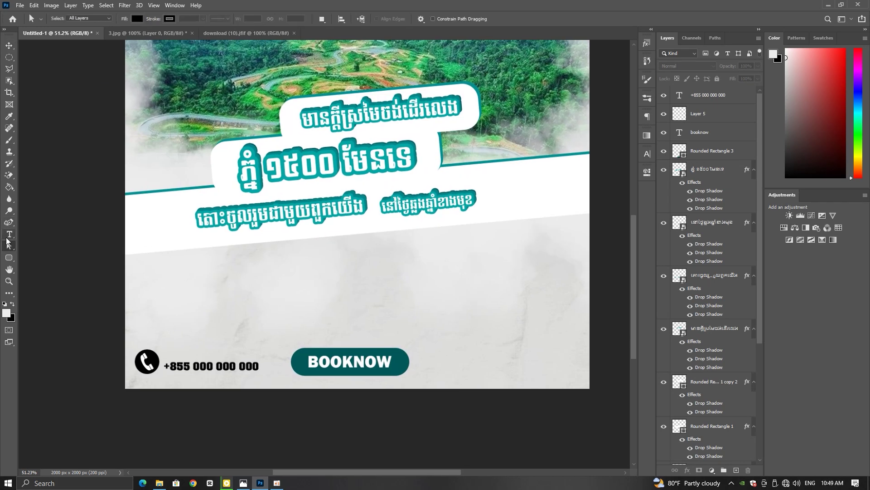
pyautogui.click(166, 352)
pyautogui.write('call us')
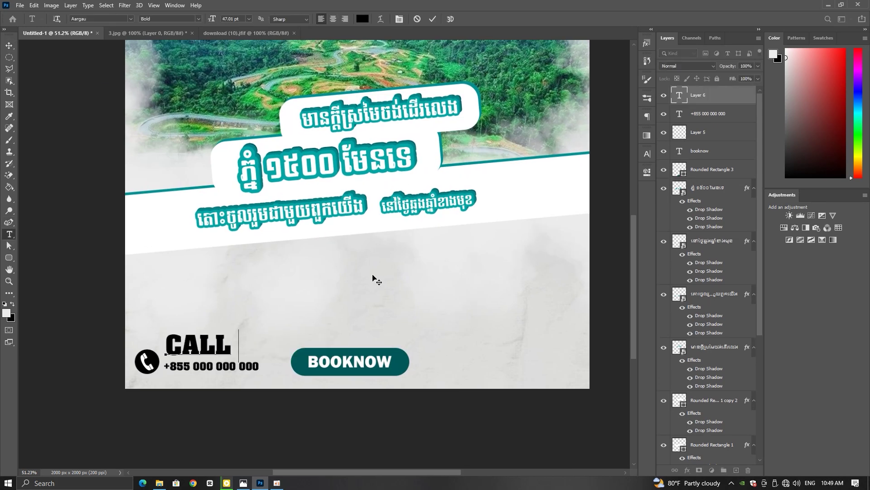
pyautogui.hotkey('ctrl', 'Return')
# Scale the "call us" text down and place it directly above the start of the phone number.
pyautogui.hotkey('ctrl', 't')
pyautogui.moveTo(272, 328); pyautogui.dragTo(239, 338)
pyautogui.moveTo(224, 345); pyautogui.dragTo(188, 351)
pyautogui.click(449, 19)
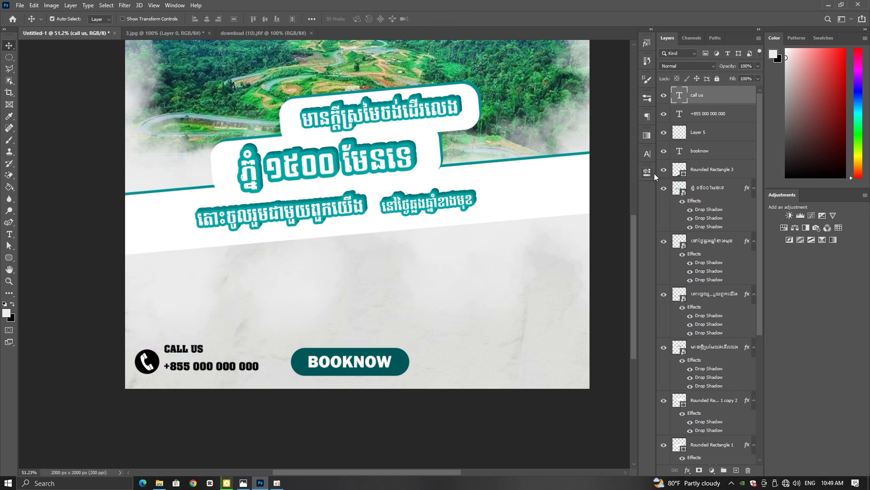
# Set the "call us" text's font to Ang Daunsok.
pyautogui.click(647, 172)
pyautogui.click(597, 263)
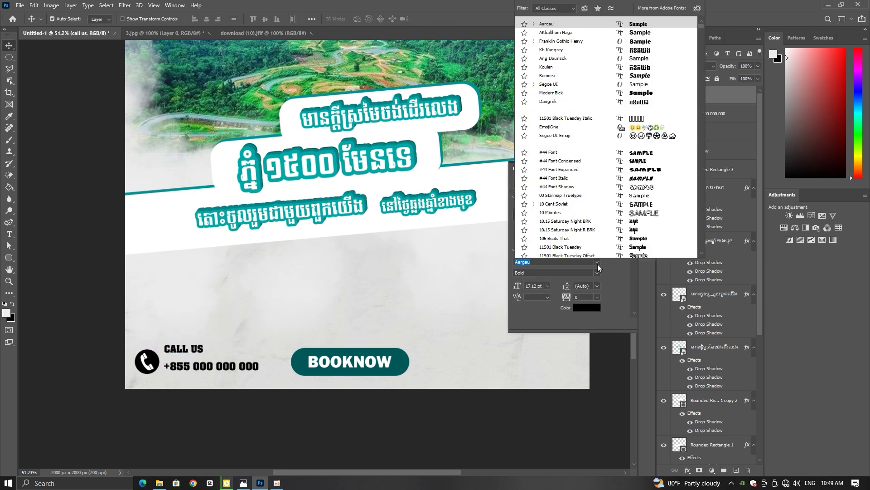
pyautogui.click(634, 61)
# Scale the "call us" text to about 13.83 pt and fit it between the icon's upper edge and the phone number.
pyautogui.scroll(4, 204, 335)
pyautogui.hotkey('ctrl', 't')
pyautogui.moveTo(234, 333); pyautogui.dragTo(225, 338)
pyautogui.moveTo(198, 352); pyautogui.dragTo(172, 351)
pyautogui.click(449, 19)
pyautogui.scroll(3, 178, 371)
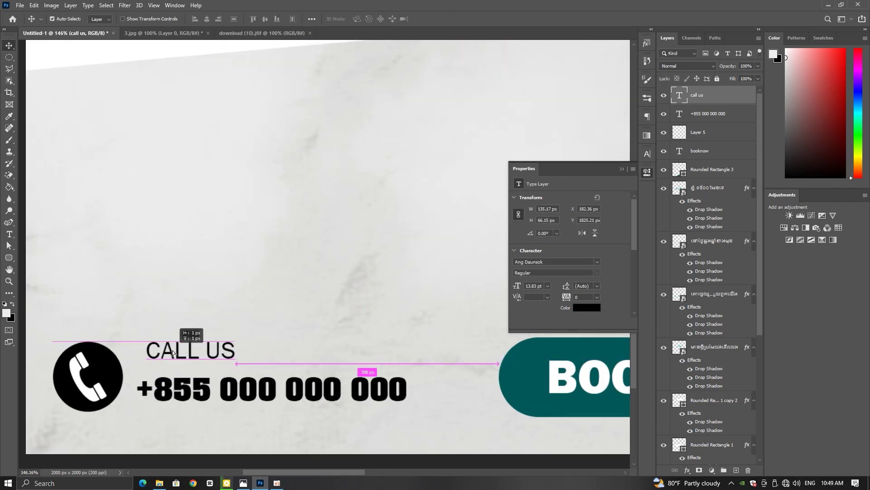
pyautogui.scroll(-13, 177, 352)
pyautogui.click(621, 169)
pyautogui.click(552, 301)
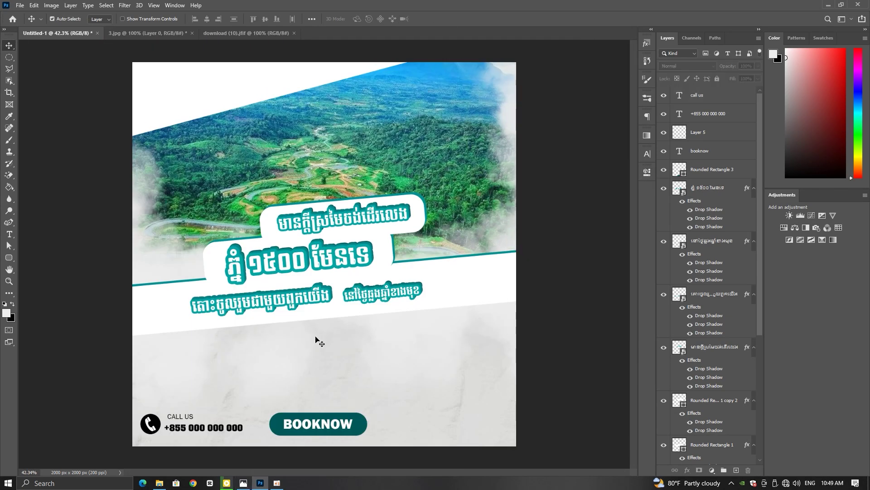
# Erase the white corners around the person icon in download (10).jfif and bring the icon into the poster.
pyautogui.click(242, 34)
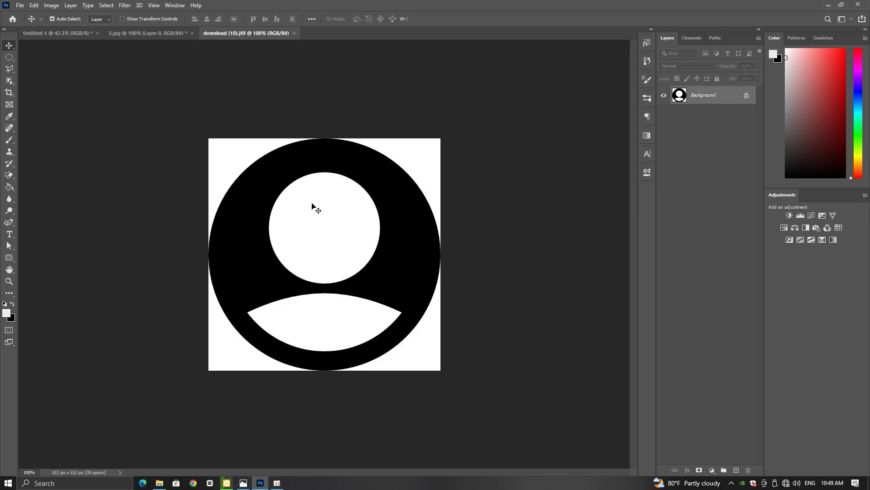
pyautogui.click(10, 175)
pyautogui.click(215, 145)
pyautogui.click(436, 213)
pyautogui.click(433, 363)
pyautogui.click(232, 343)
pyautogui.press('v')
pyautogui.scroll(-4, 153, 142)
pyautogui.moveTo(330, 251); pyautogui.dragTo(438, 408)
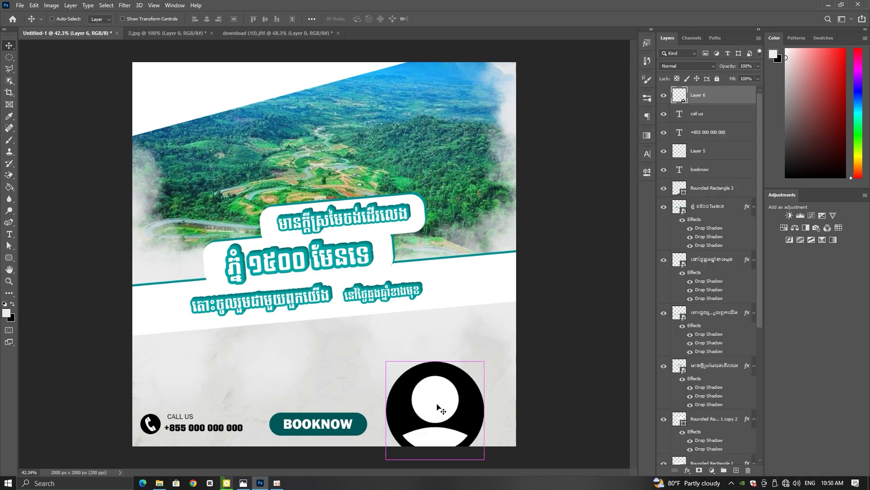
# Scale the person icon down and place it in the poster's lower right corner, level with the BOOKNOW pill.
pyautogui.hotkey('ctrl', 't')
pyautogui.moveTo(484, 361); pyautogui.dragTo(444, 401)
pyautogui.moveTo(437, 409); pyautogui.dragTo(499, 424)
pyautogui.click(448, 19)
pyautogui.click(540, 273)
pyautogui.scroll(-1, 539, 273)
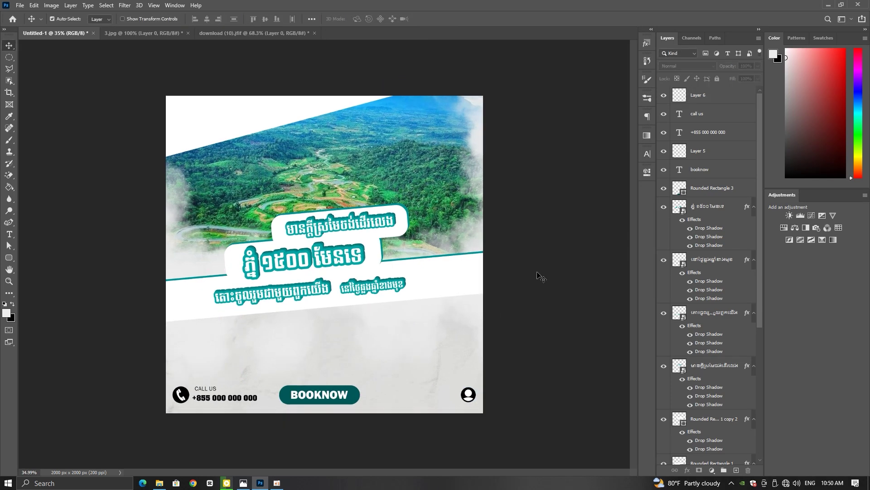
pyautogui.scroll(2, 540, 273)
pyautogui.scroll(-2, 227, 412)
pyautogui.click(244, 482)
pyautogui.click(243, 483)
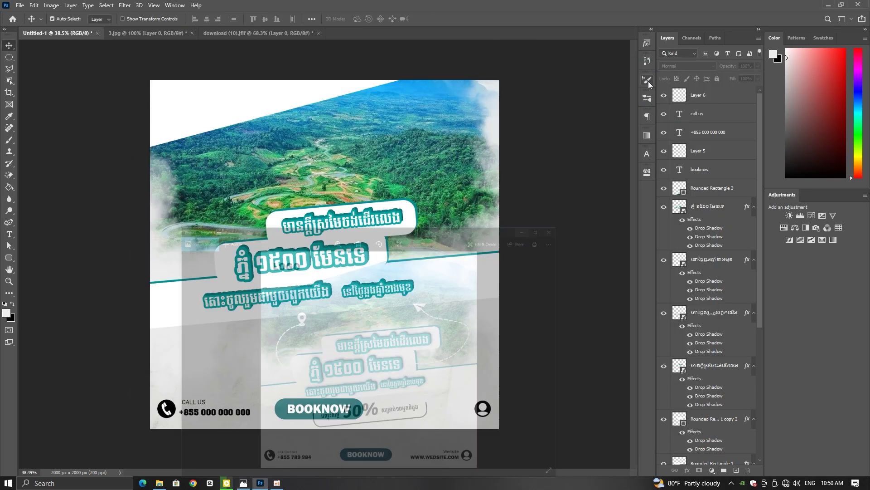
pyautogui.moveTo(199, 413); pyautogui.dragTo(497, 414)
pyautogui.click(9, 234)
pyautogui.write('www')
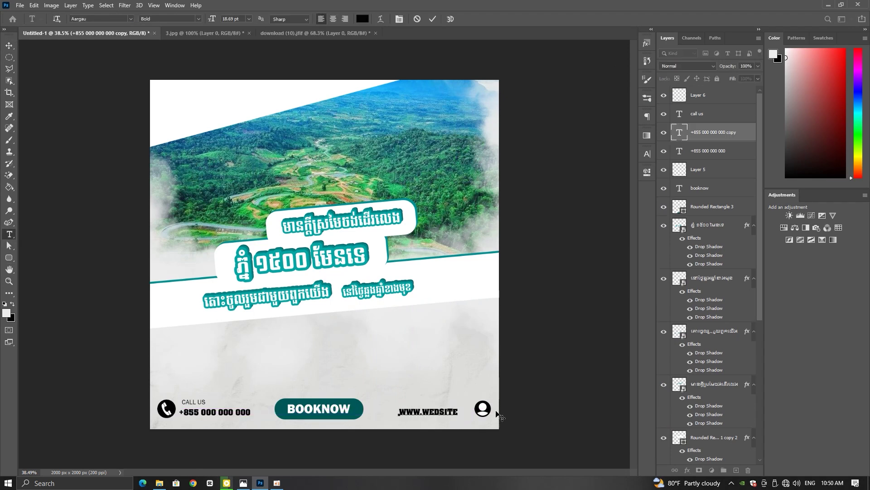
pyautogui.click(433, 19)
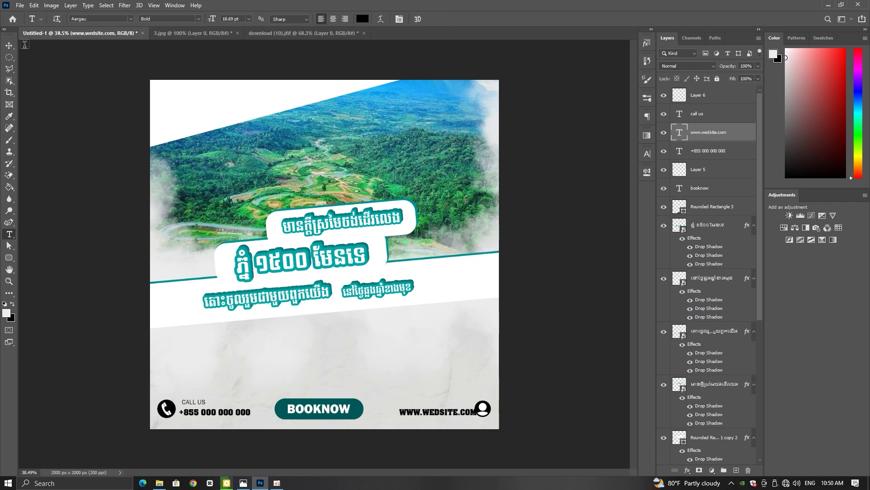
# Duplicate the "call us" label above the web address and change the copy to "wedsite".
pyautogui.press('v')
pyautogui.scroll(2, 471, 434)
pyautogui.scroll(-2, 459, 445)
pyautogui.moveTo(103, 432); pyautogui.dragTo(492, 432)
pyautogui.click(9, 234)
pyautogui.hotkey('alt', 'shift')
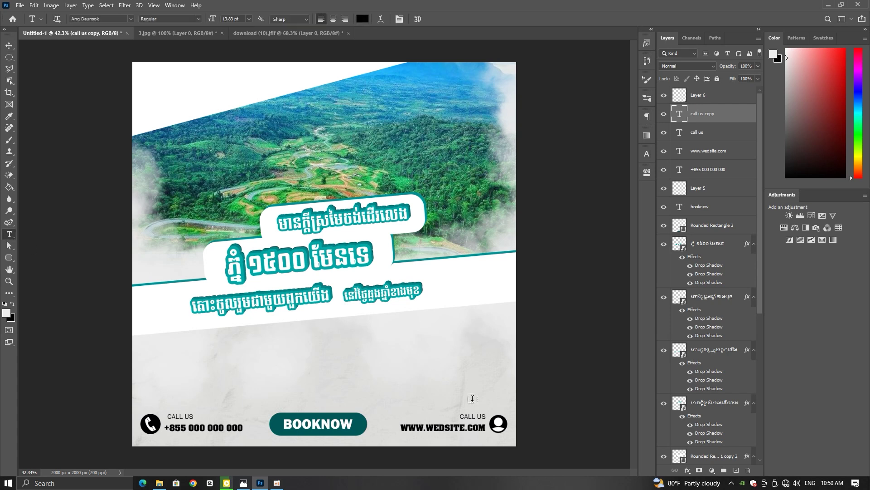
pyautogui.click(461, 416)
pyautogui.moveTo(461, 417); pyautogui.dragTo(490, 415)
pyautogui.write('WE')
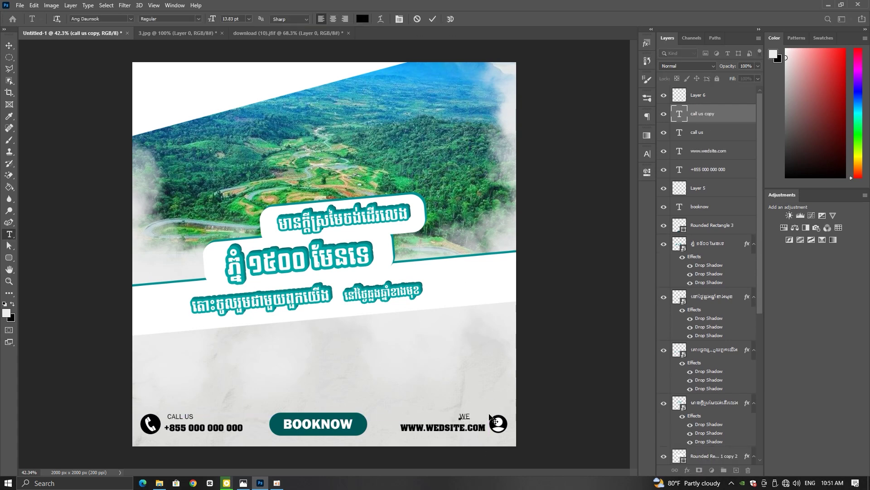
pyautogui.write('dsite')
pyautogui.rightClick(489, 422)
pyautogui.click(431, 19)
# Align the "wedsite" label with the web address's right end and the "call us" label with the phone number's left end.
pyautogui.click(9, 46)
pyautogui.scroll(3, 385, 343)
pyautogui.moveTo(517, 440); pyautogui.dragTo(497, 445)
pyautogui.scroll(-2, 427, 394)
pyautogui.scroll(4, 176, 420)
pyautogui.moveTo(156, 444); pyautogui.dragTo(156, 447)
pyautogui.scroll(-5, 248, 404)
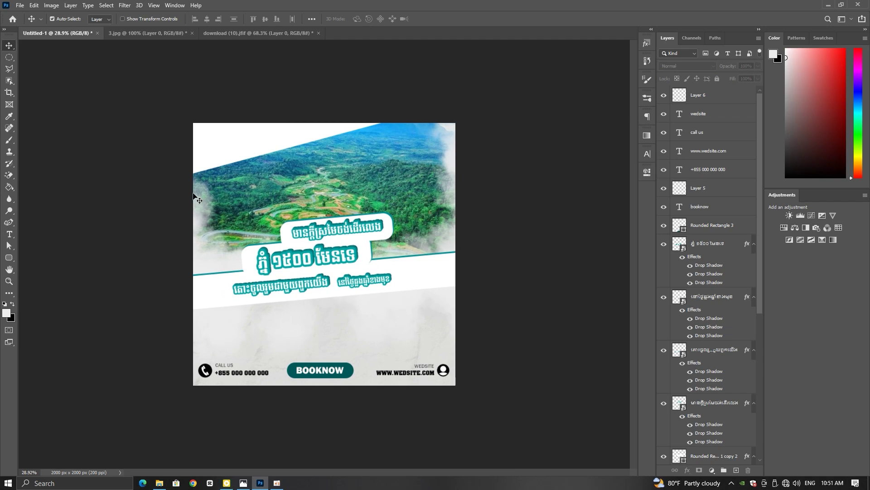
# Add the Khmer text បញ្ចុះតំម្លៃ on the grey paper area below the white band.
pyautogui.scroll(1, 273, 403)
pyautogui.press('t')
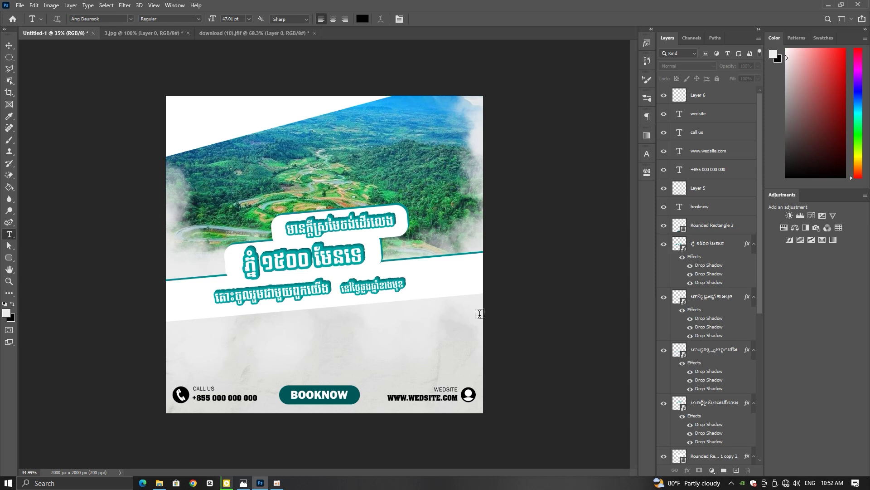
pyautogui.click(241, 330)
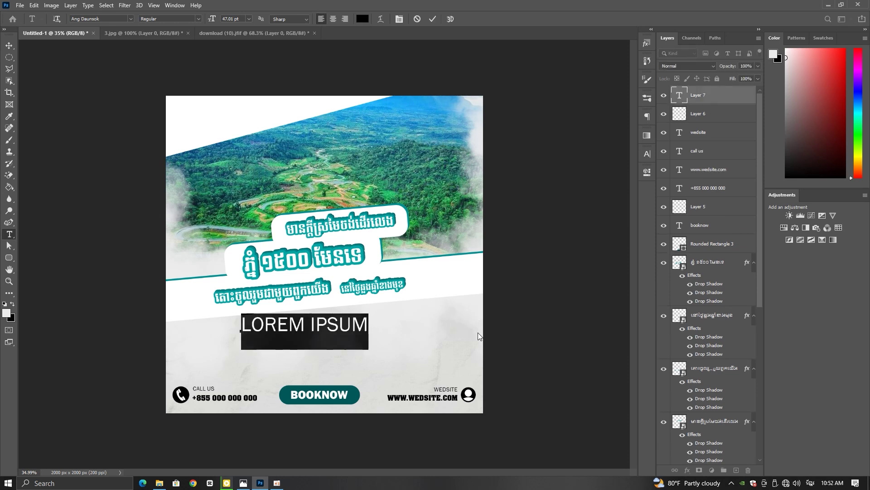
pyautogui.write('បញ្')
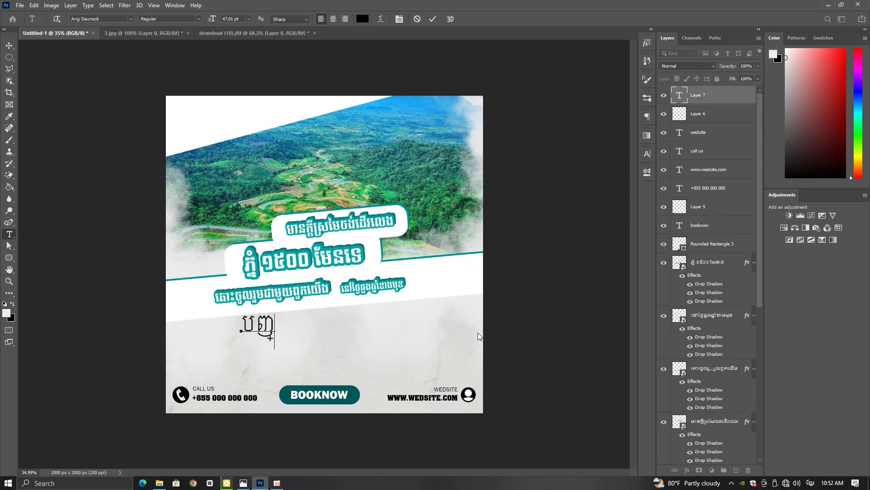
pyautogui.write('ចុះតំម្លៃ')
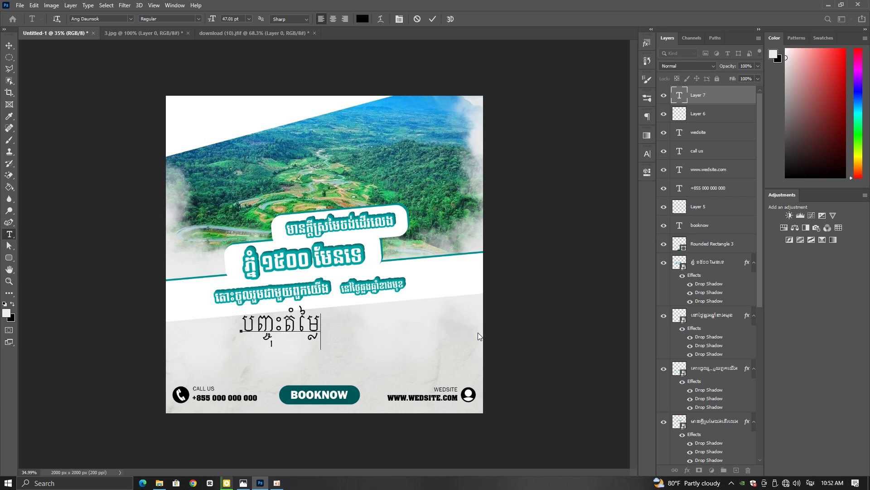
pyautogui.click(431, 20)
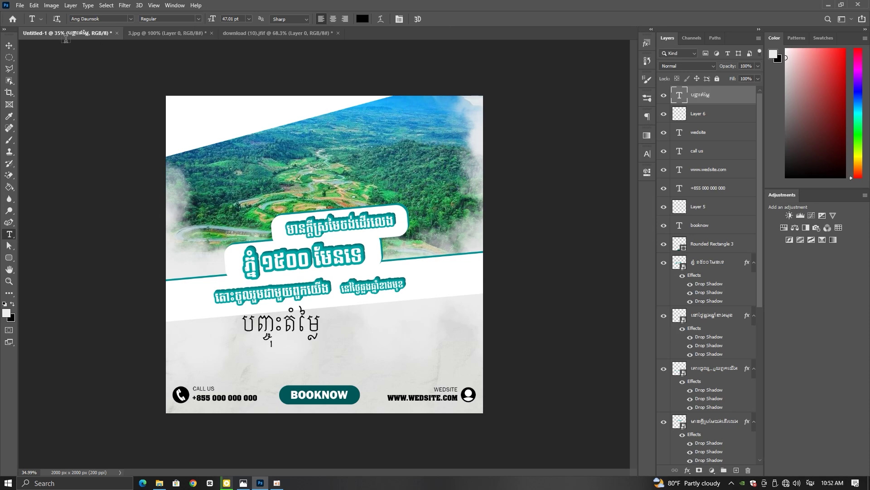
# Set the Khmer discount text's font to Koulen.
pyautogui.press('v')
pyautogui.click(647, 173)
pyautogui.click(597, 262)
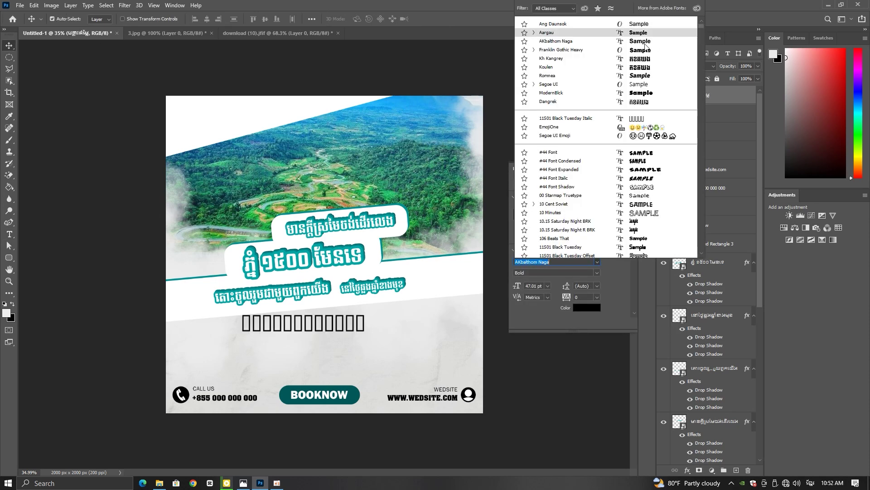
pyautogui.click(640, 67)
# Scale the Khmer discount text to 47.42% and place it left of centre in the grey paper area.
pyautogui.hotkey('ctrl', 't')
pyautogui.moveTo(316, 308); pyautogui.dragTo(296, 317)
pyautogui.moveTo(284, 326); pyautogui.dragTo(278, 337)
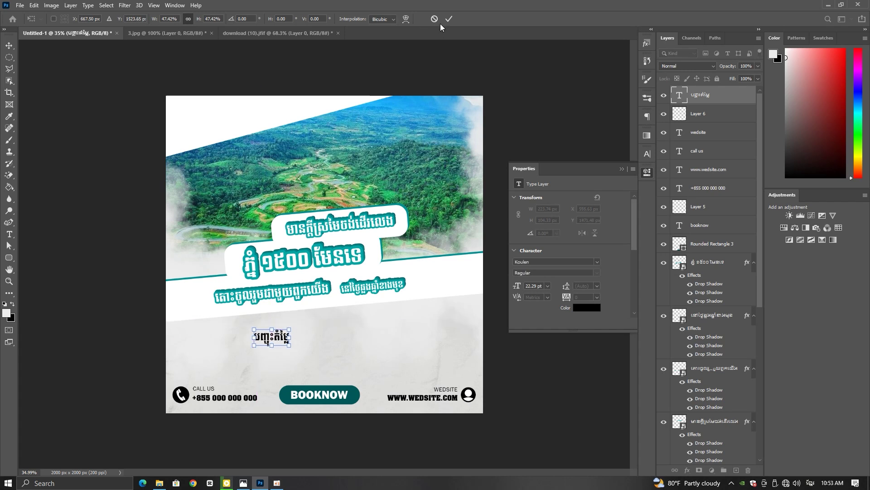
pyautogui.click(448, 19)
pyautogui.click(621, 168)
# Add a "50%" text to the right of the Khmer discount text.
pyautogui.press('t')
pyautogui.click(316, 340)
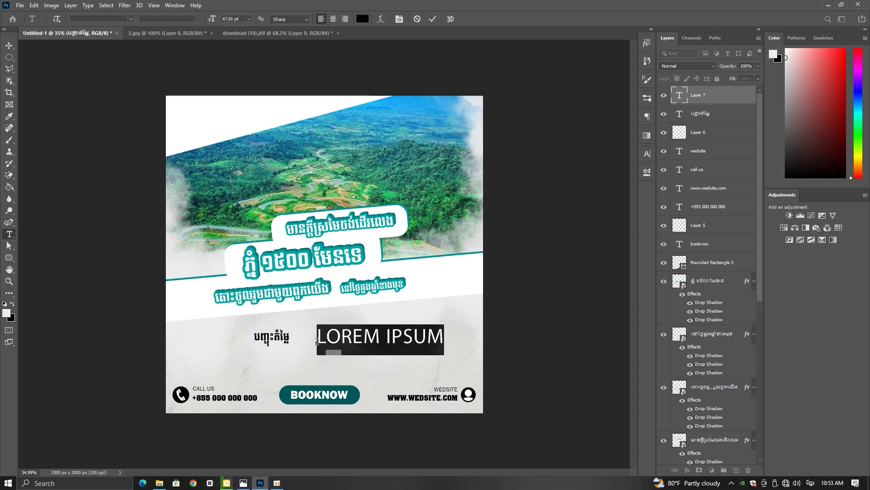
pyautogui.write('50')
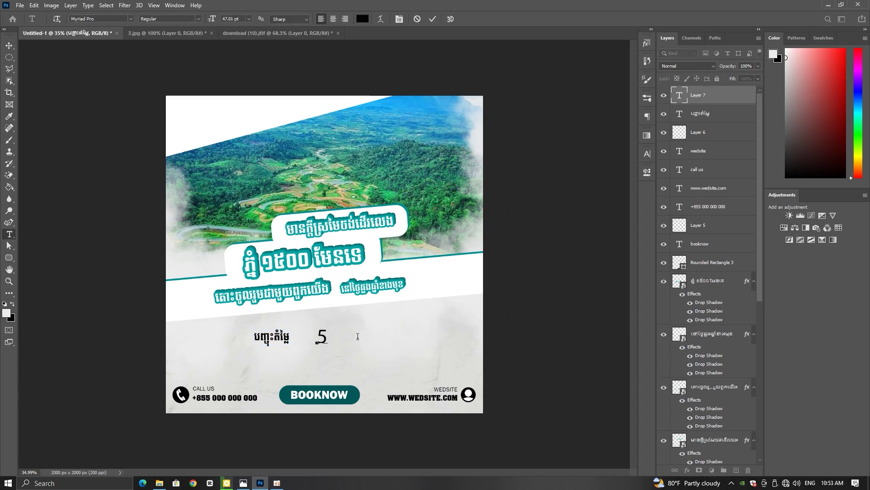
pyautogui.click(9, 46)
# Set the "50%" text's font to Franklin Gothic Heavy.
pyautogui.click(647, 173)
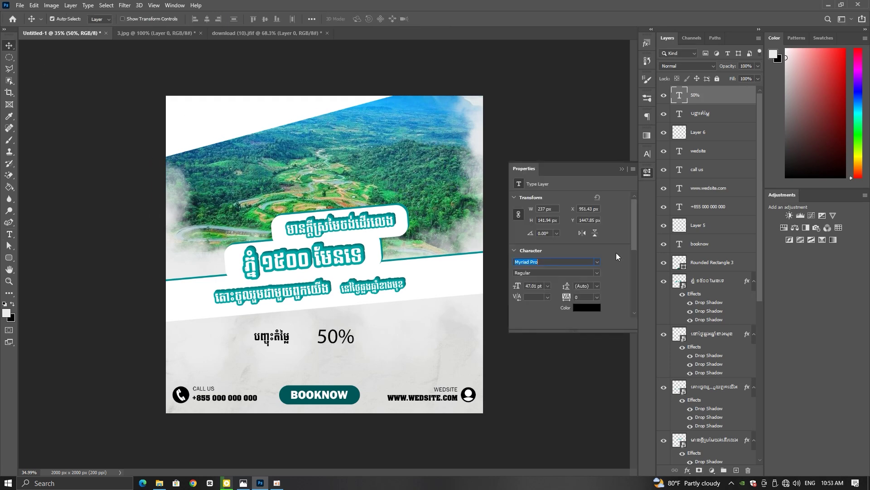
pyautogui.click(597, 262)
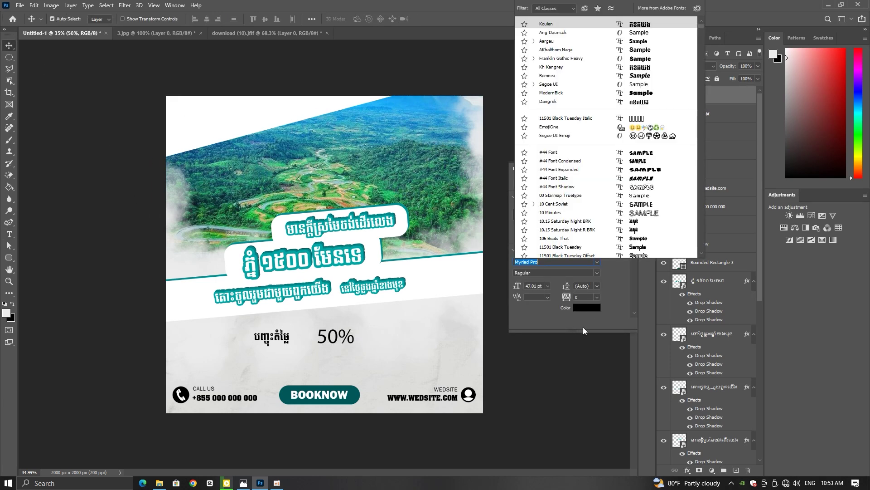
pyautogui.click(620, 58)
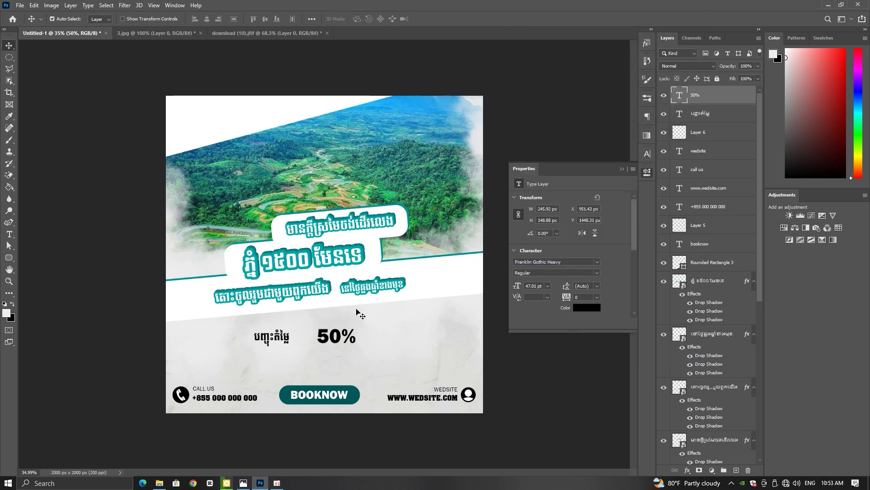
pyautogui.click(622, 169)
# Duplicate the Khmer discount text to the right of "50%" and change the copy to សម្រាប់១០អ្នកដំបូង.
pyautogui.hotkey('ctrl', '0')
pyautogui.moveTo(322, 361); pyautogui.dragTo(374, 363)
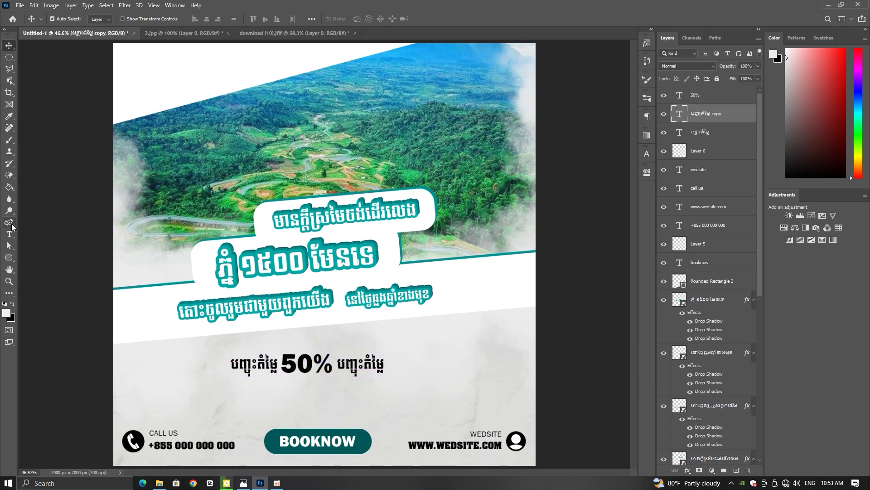
pyautogui.click(9, 234)
pyautogui.doubleClick(361, 365)
pyautogui.write('SM')
pyautogui.press('BackSpace')
pyautogui.press('BackSpace')
pyautogui.press('BackSpace')
pyautogui.press('BackSpace')
pyautogui.hotkey('alt', 'shift')
pyautogui.write('សម្រាប់១០អ្នកដំបូង')
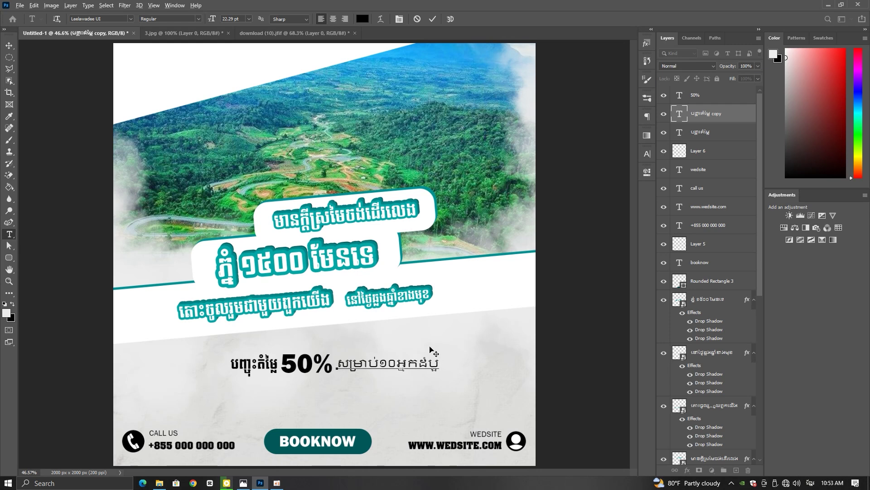
pyautogui.click(432, 19)
# Set the font of the Khmer text after "50%" to Koulen.
pyautogui.click(9, 46)
pyautogui.click(647, 172)
pyautogui.click(597, 262)
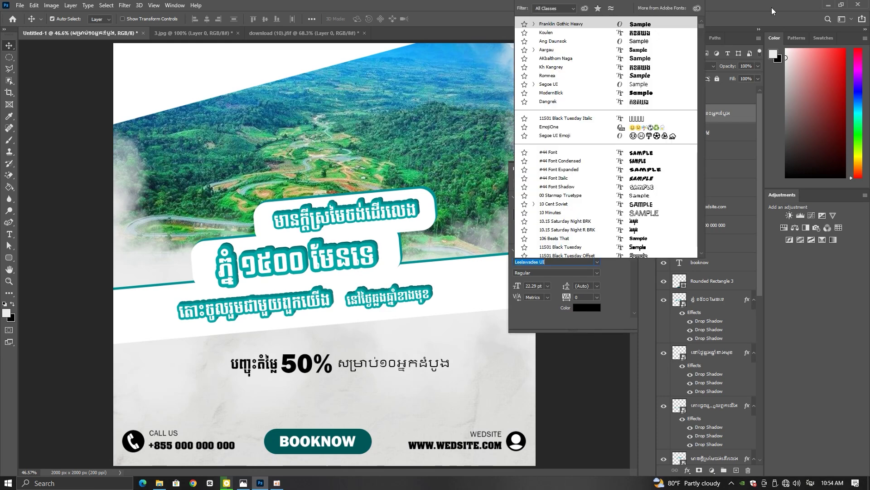
pyautogui.click(633, 33)
pyautogui.scroll(1, 342, 374)
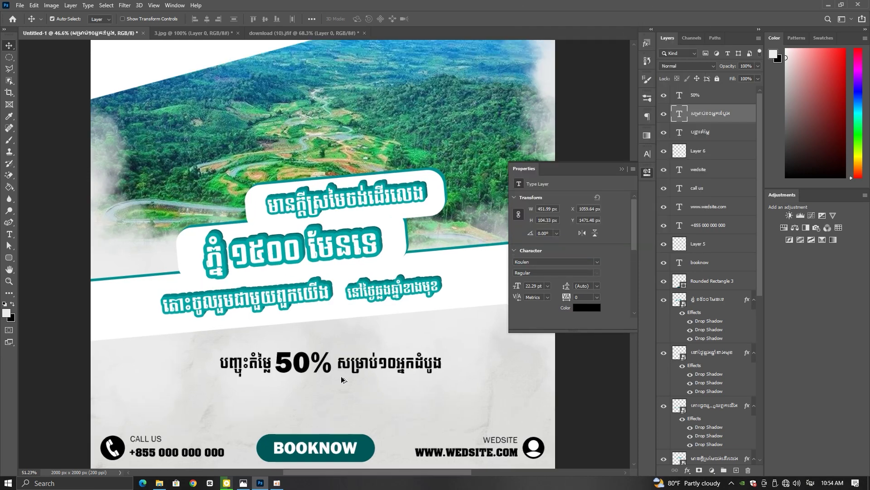
# Scale down the Khmer discount text before "50%" to about 19.83 pt, widening its gap to the percentage.
pyautogui.click(622, 169)
pyautogui.scroll(-6, 315, 324)
pyautogui.click(314, 323)
pyautogui.scroll(7, 314, 325)
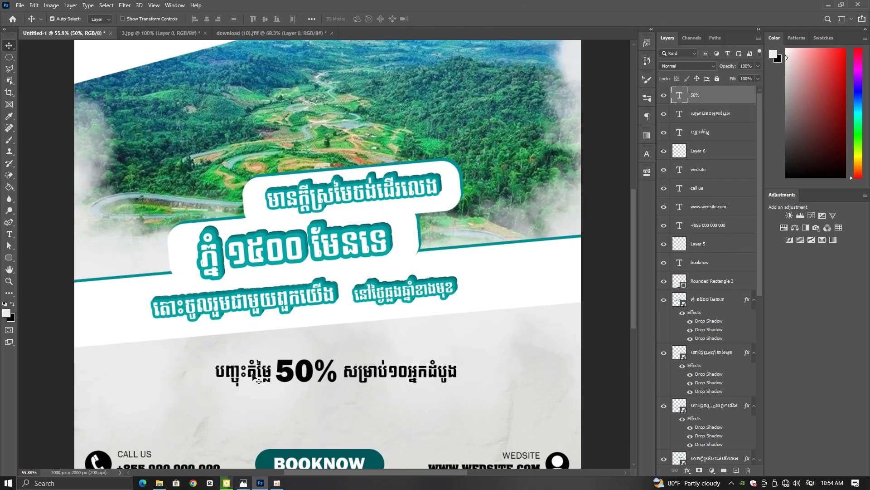
pyautogui.click(268, 370)
pyautogui.hotkey('ctrl', 't')
pyautogui.moveTo(272, 359); pyautogui.dragTo(246, 377)
pyautogui.press('Return')
pyautogui.scroll(3, 378, 352)
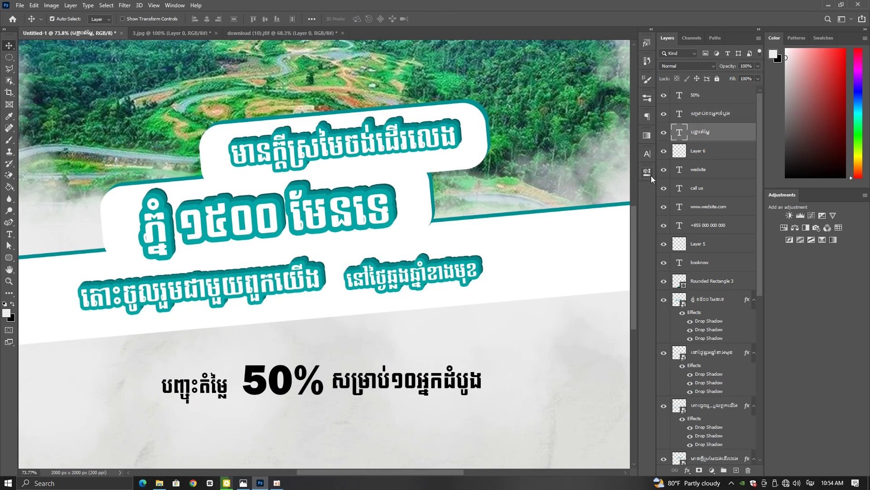
# Check the font size of the Khmer text before "50%" and set the Khmer text after it to 20 pt.
pyautogui.click(647, 172)
pyautogui.click(548, 286)
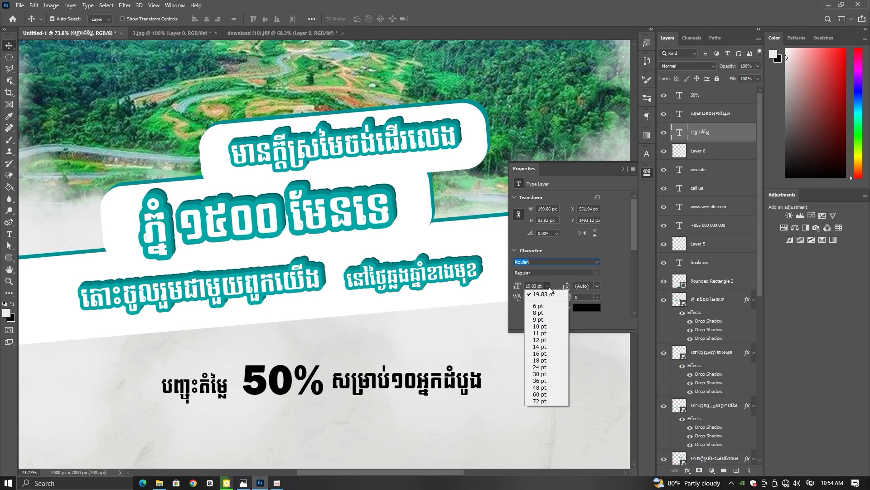
pyautogui.click(548, 287)
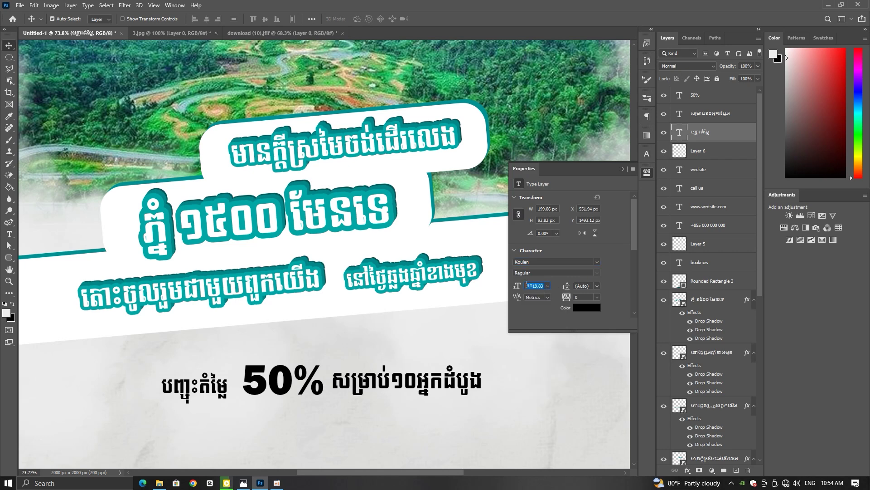
pyautogui.click(548, 286)
pyautogui.click(548, 286)
pyautogui.click(449, 380)
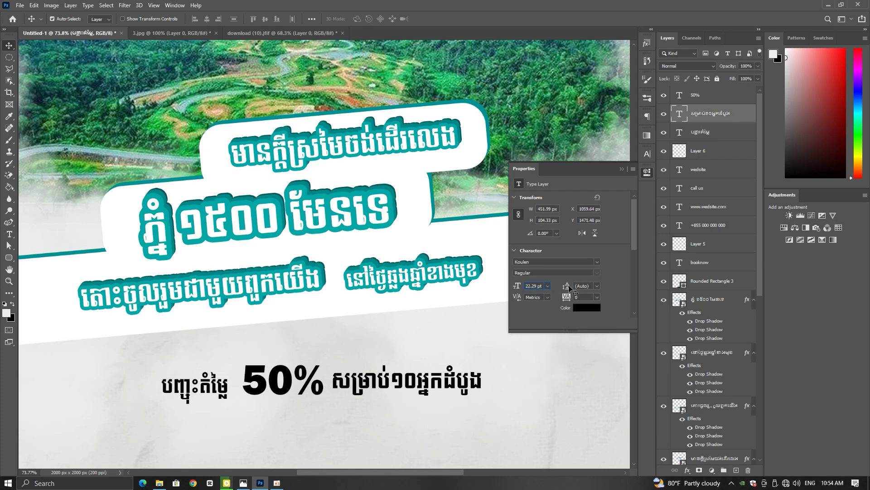
pyautogui.click(548, 287)
pyautogui.click(548, 287)
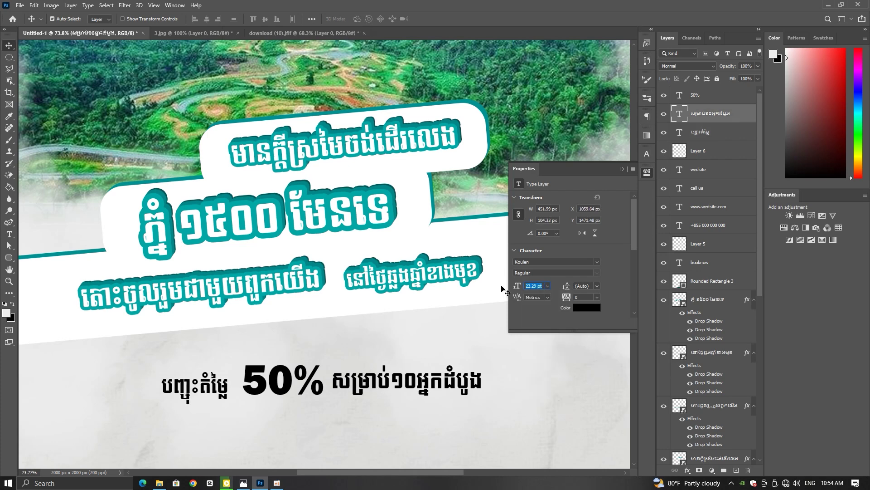
pyautogui.click(528, 285)
pyautogui.write('20')
pyautogui.press('Return')
# Nudge the Khmer text after "50%" slightly down to line it up with the rest of the discount line.
pyautogui.click(622, 168)
pyautogui.scroll(-2, 404, 350)
pyautogui.moveTo(380, 373); pyautogui.dragTo(380, 375)
pyautogui.scroll(-5, 481, 333)
pyautogui.click(520, 316)
pyautogui.scroll(2, 454, 328)
pyautogui.scroll(-1, 345, 348)
pyautogui.scroll(3, 307, 340)
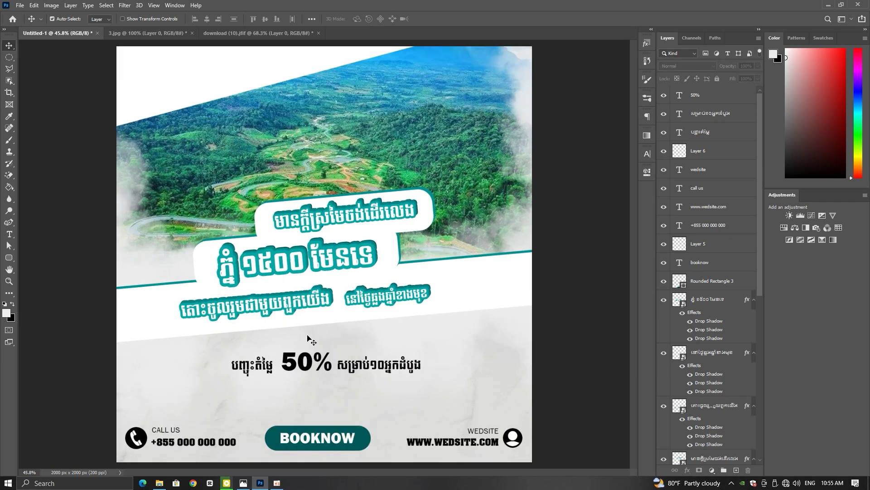
# Enlarge the "50%" text slightly and nudge it up between the two Khmer texts.
pyautogui.click(316, 361)
pyautogui.hotkey('ctrl', 't')
pyautogui.moveTo(337, 348); pyautogui.dragTo(339, 346)
pyautogui.press('Return')
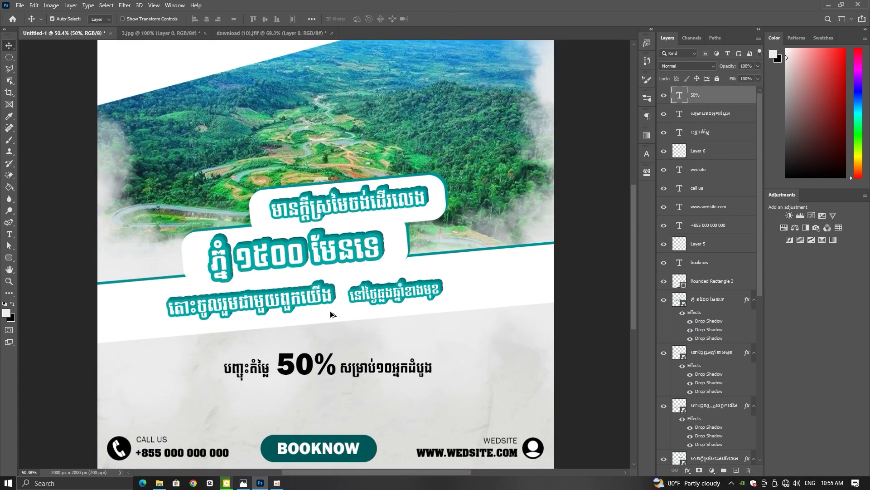
pyautogui.scroll(3, 329, 315)
pyautogui.moveTo(301, 376); pyautogui.dragTo(300, 374)
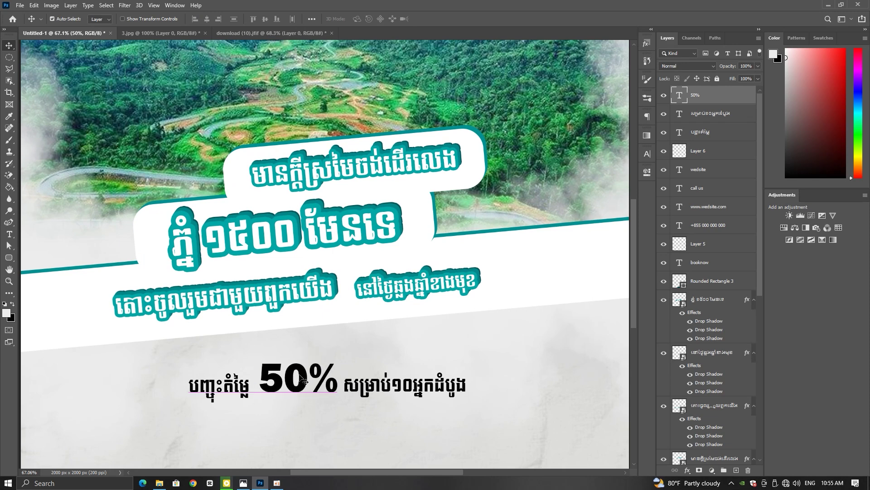
# Draw an unfilled rounded rectangle with a black outline, about 1070 by 167 px, around the discount line.
pyautogui.scroll(-6, 300, 375)
pyautogui.click(9, 257)
pyautogui.click(101, 18)
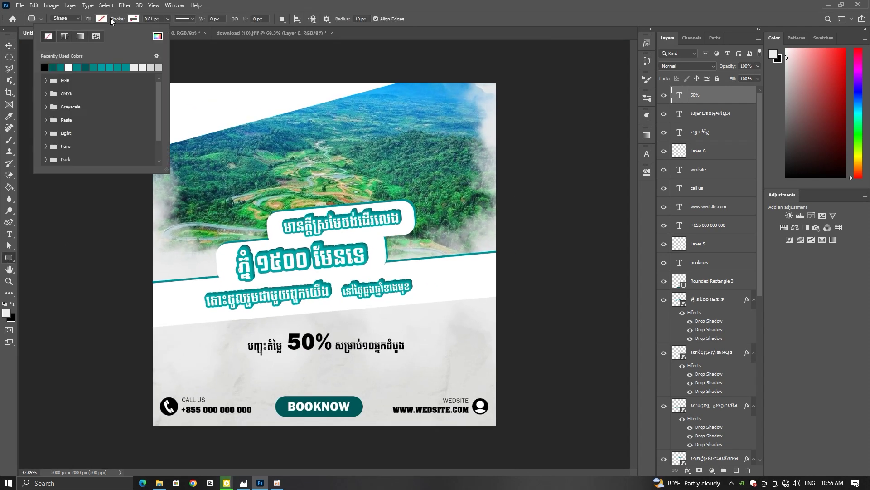
pyautogui.click(78, 67)
pyautogui.click(224, 372)
pyautogui.moveTo(233, 334); pyautogui.dragTo(418, 362)
# Set the new rectangle's corner radii to 57 px and its stroke width to about 5.26 px.
pyautogui.click(530, 283)
pyautogui.write('50')
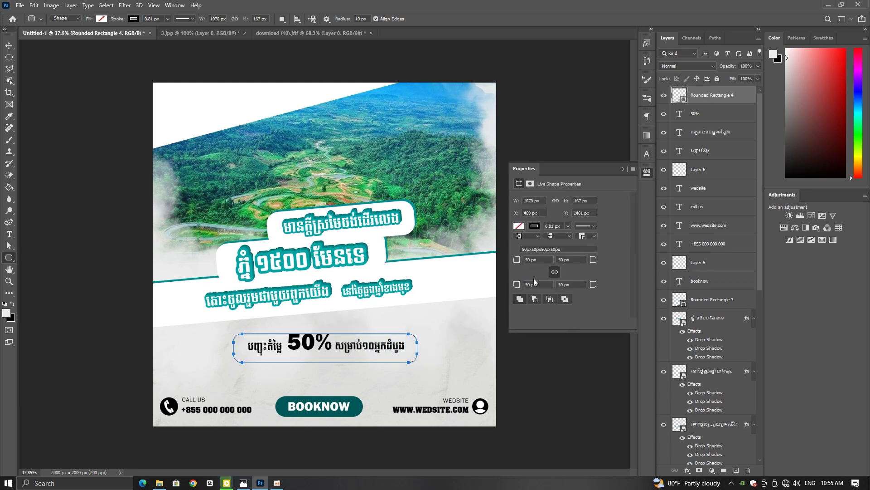
pyautogui.press('Return')
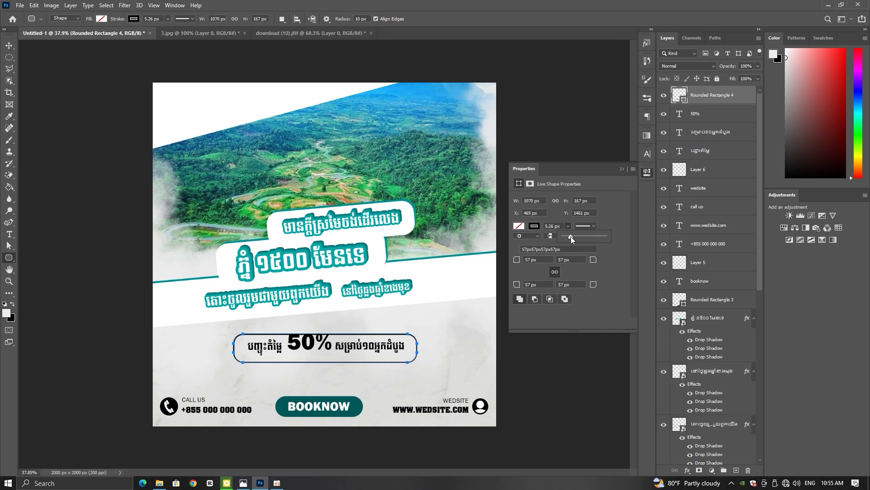
# Nudge the rounded rectangle up and narrow it from both sides to about 1053 px wide around the discount line.
pyautogui.click(622, 168)
pyautogui.click(9, 46)
pyautogui.click(548, 282)
pyautogui.scroll(3, 330, 384)
pyautogui.moveTo(330, 385); pyautogui.dragTo(330, 382)
pyautogui.hotkey('ctrl', 't')
pyautogui.moveTo(200, 362); pyautogui.dragTo(204, 361)
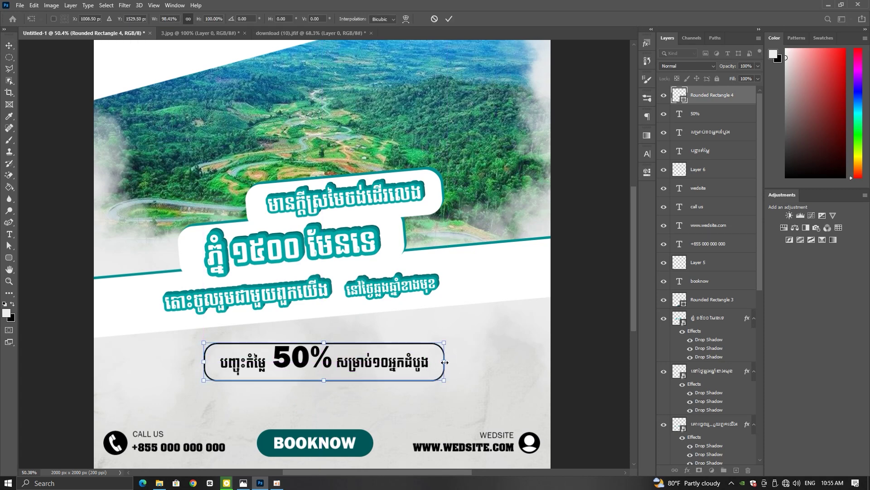
pyautogui.click(450, 19)
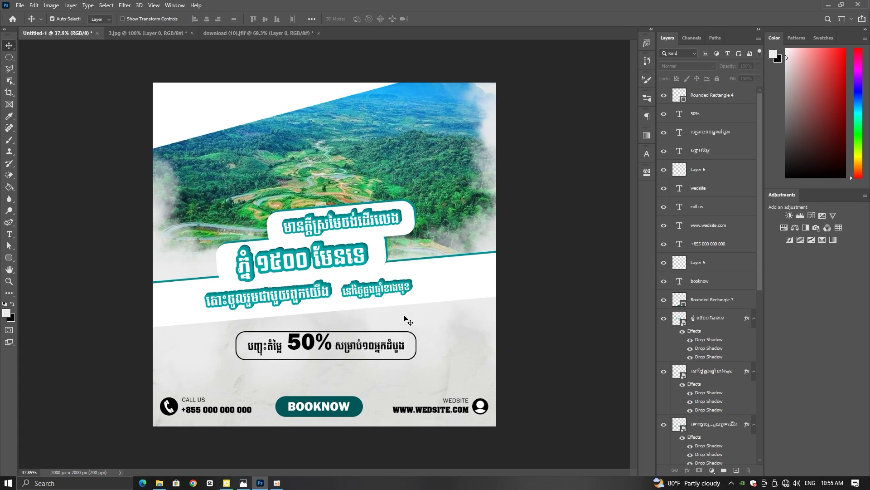
# Thicken the rounded rectangle's outline to about 7 px.
pyautogui.scroll(3, 404, 317)
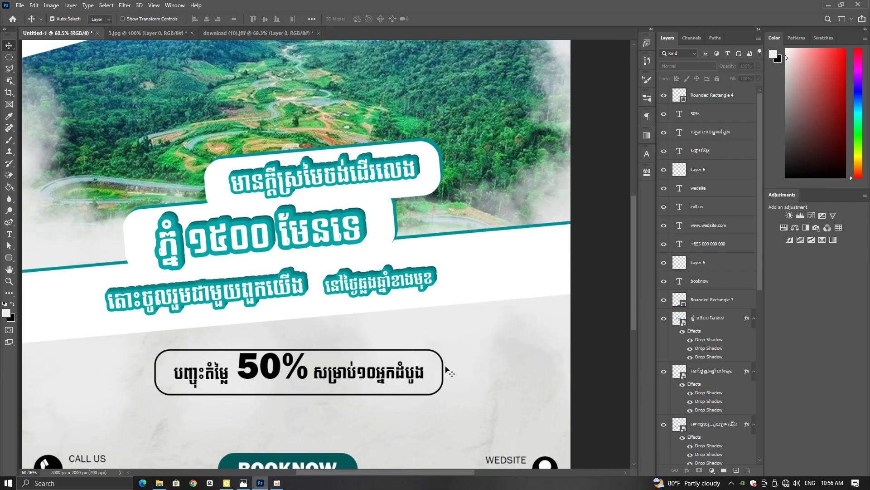
pyautogui.click(464, 356)
pyautogui.click(647, 172)
pyautogui.moveTo(569, 235); pyautogui.dragTo(570, 237)
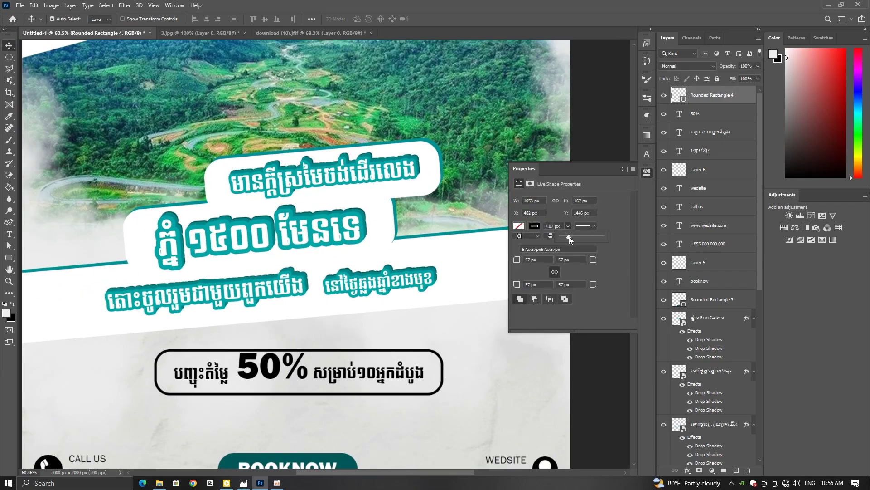
pyautogui.click(623, 169)
pyautogui.scroll(-5, 425, 272)
pyautogui.click(509, 299)
pyautogui.scroll(1, 310, 368)
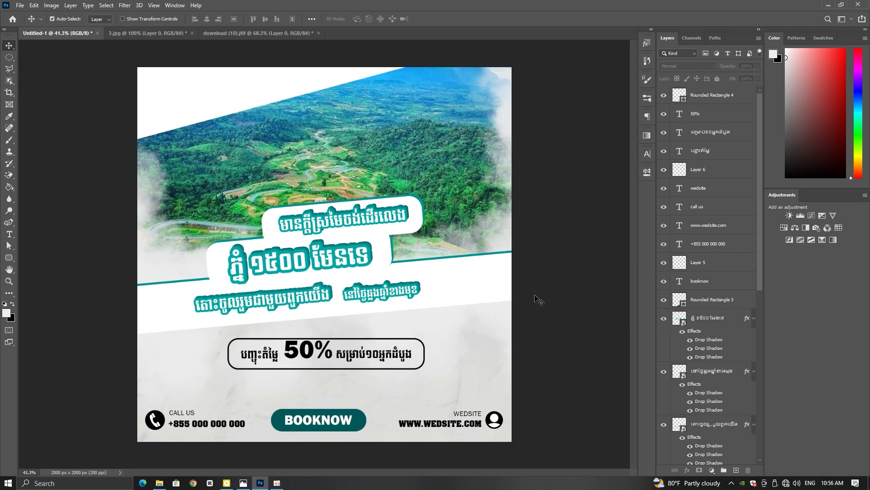
# Rasterize the rounded rectangle's layer around the discount line.
pyautogui.click(426, 348)
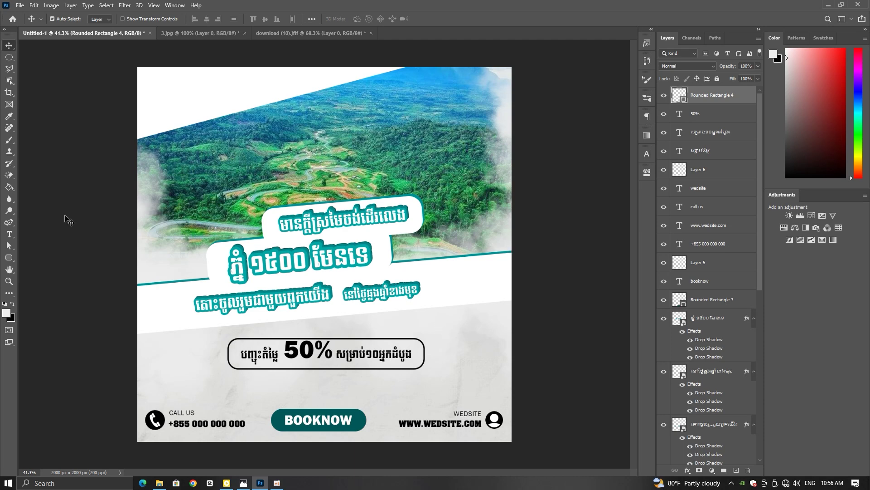
pyautogui.rightClick(748, 95)
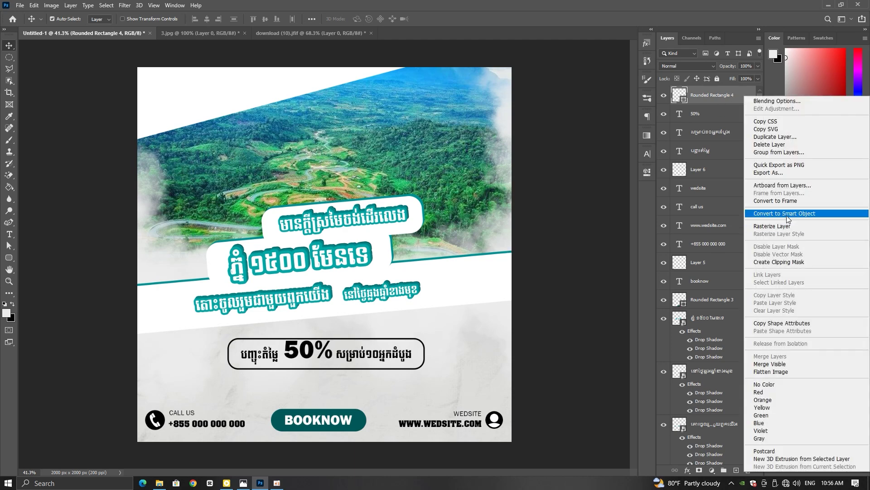
pyautogui.click(784, 229)
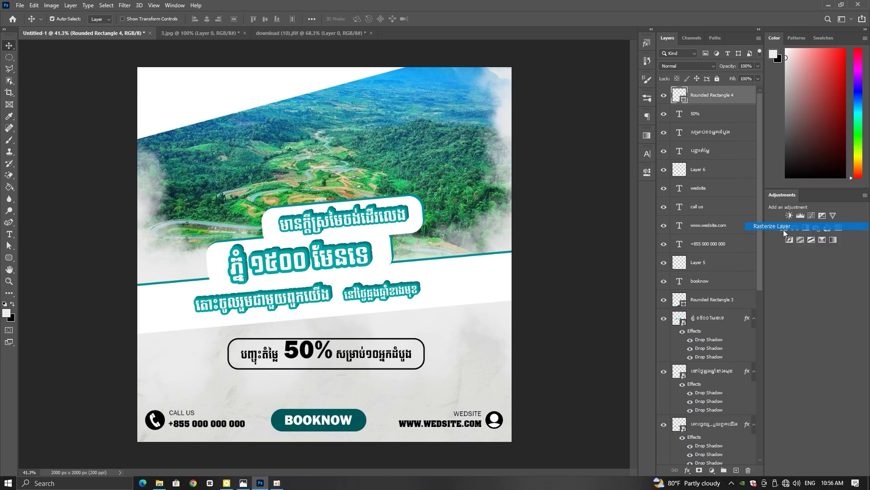
# Select the upper edge of the rounded frame with the Polygonal Lasso and delete it, leaving the frame open at the top.
pyautogui.click(9, 69)
pyautogui.scroll(5, 222, 355)
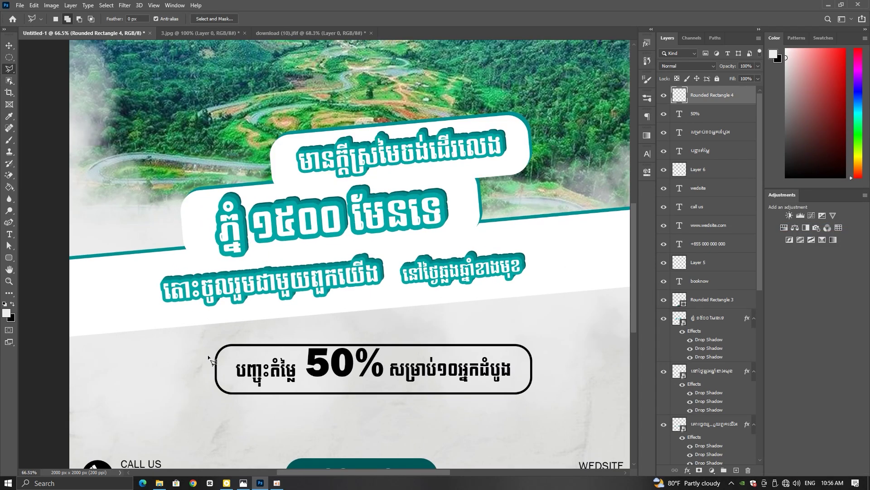
pyautogui.click(208, 356)
pyautogui.click(545, 356)
pyautogui.click(546, 318)
pyautogui.click(200, 325)
pyautogui.click(208, 355)
pyautogui.press('v')
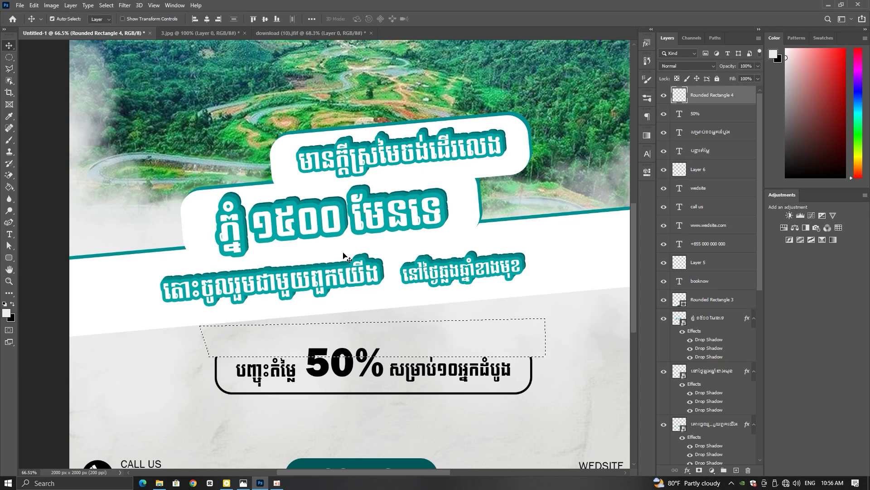
pyautogui.hotkey('ctrl', 'd')
# Trim the upper ends of the frame's two sides a little shorter using another straight-edged lasso selection.
pyautogui.scroll(-2, 343, 262)
pyautogui.scroll(4, 422, 335)
pyautogui.press('l')
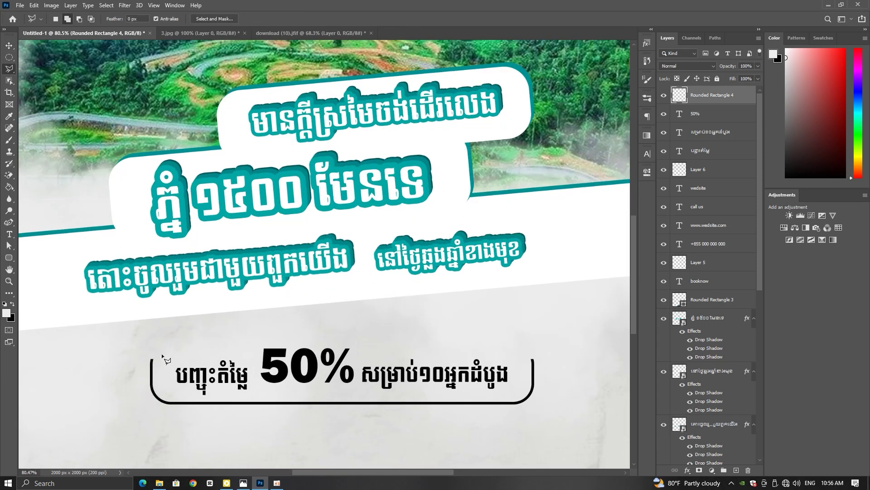
pyautogui.click(145, 361)
pyautogui.click(562, 361)
pyautogui.click(553, 323)
pyautogui.click(139, 332)
pyautogui.click(144, 361)
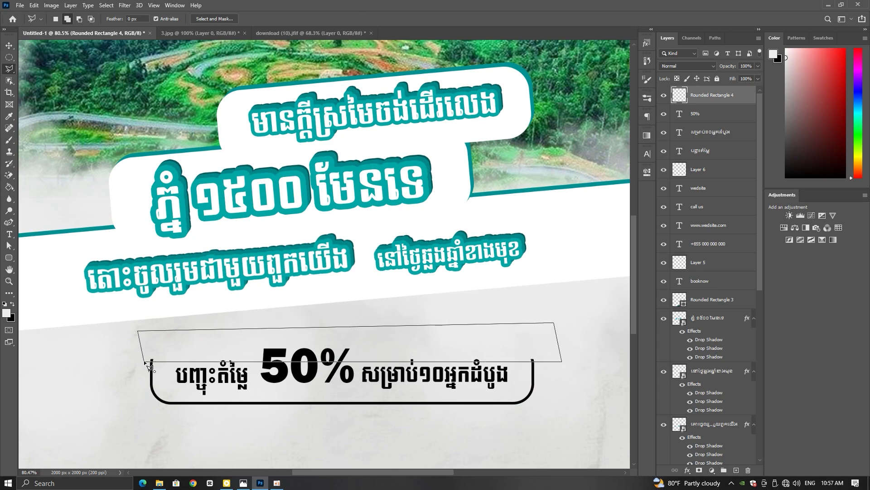
pyautogui.click(9, 45)
pyautogui.hotkey('ctrl', 'd')
pyautogui.hotkey('ctrl', '0')
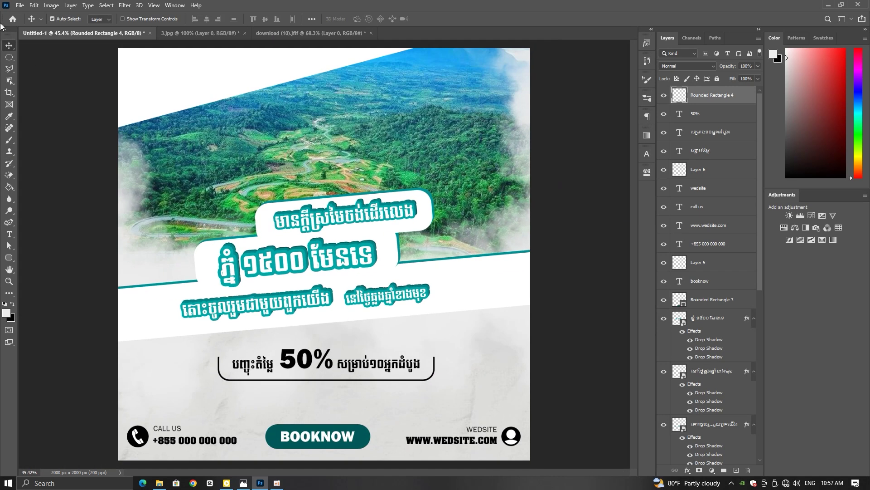
pyautogui.scroll(2, 292, 327)
pyautogui.click(310, 366)
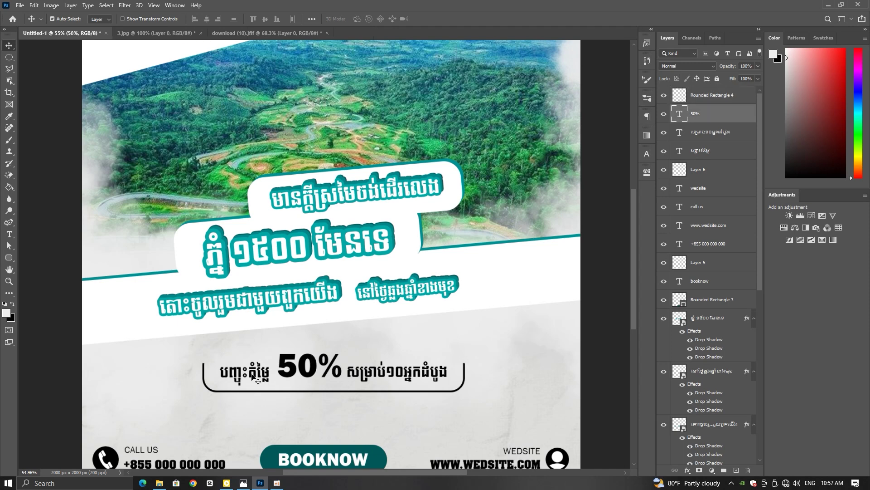
pyautogui.keyDown('shift'); pyautogui.click(255, 375); pyautogui.keyUp('shift')
pyautogui.keyDown('shift'); pyautogui.click(377, 377); pyautogui.keyUp('shift')
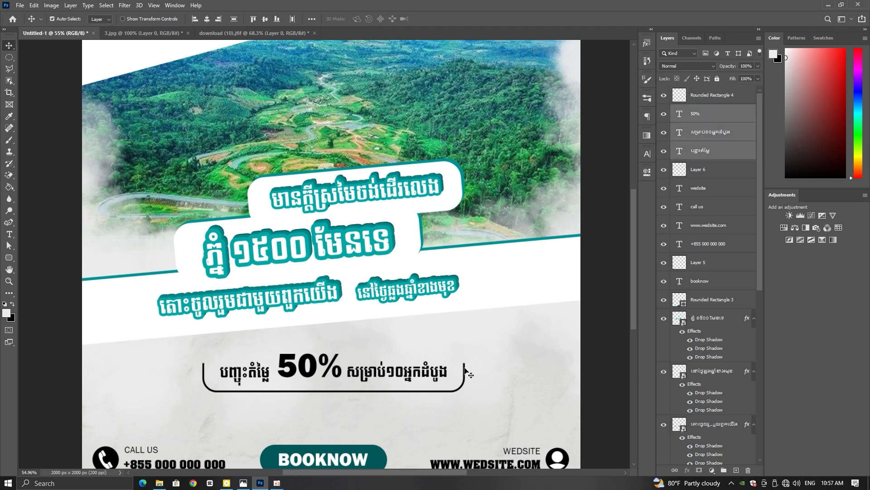
pyautogui.hotkey('ctrl', 't')
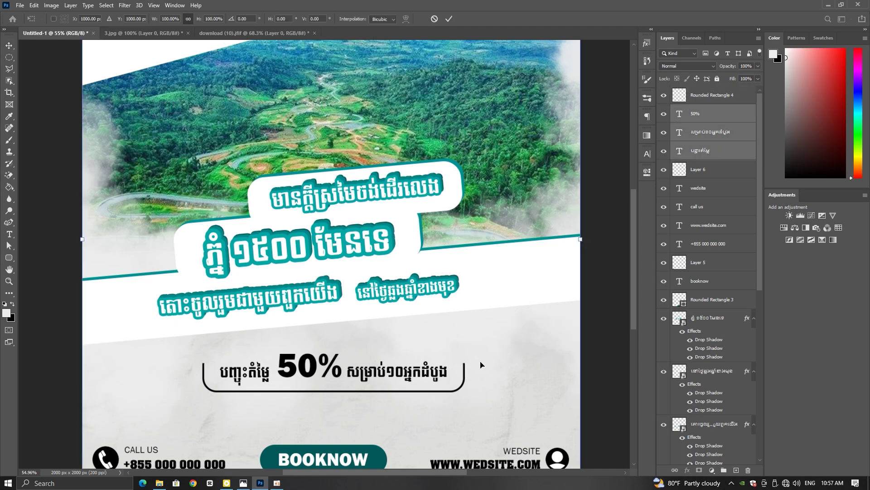
pyautogui.scroll(2, 501, 321)
pyautogui.click(435, 19)
pyautogui.scroll(3, 295, 373)
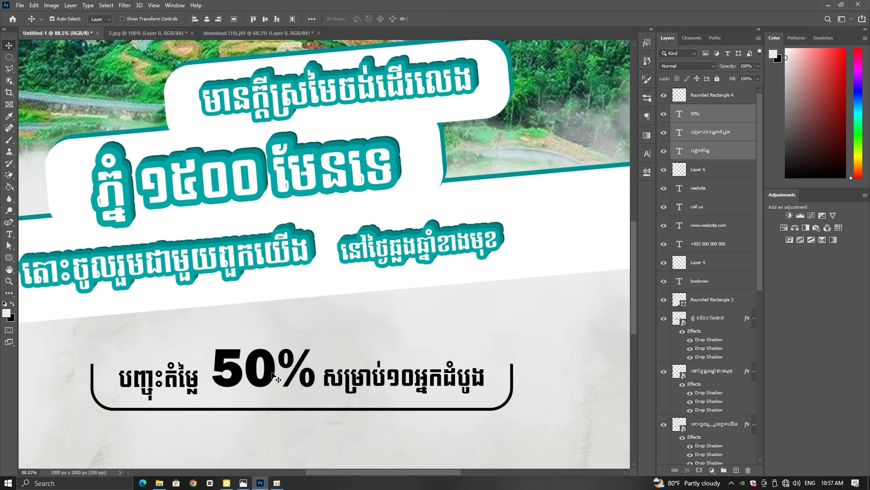
pyautogui.keyDown('shift'); pyautogui.click(186, 383); pyautogui.keyUp('shift')
pyautogui.click(389, 283)
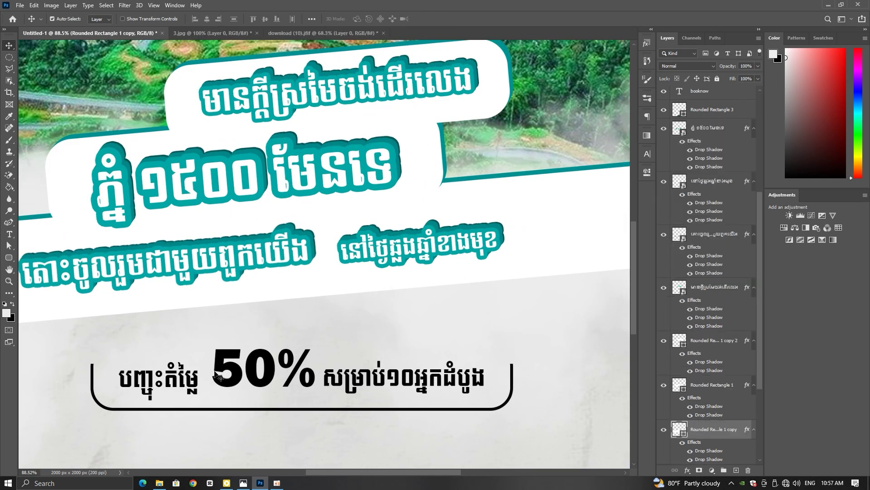
# Rotate the three discount texts together with the open frame by about -4.9° and move them up toward the white bar.
pyautogui.click(230, 373)
pyautogui.keyDown('shift'); pyautogui.click(180, 382); pyautogui.keyUp('shift')
pyautogui.keyDown('shift'); pyautogui.click(335, 383); pyautogui.keyUp('shift')
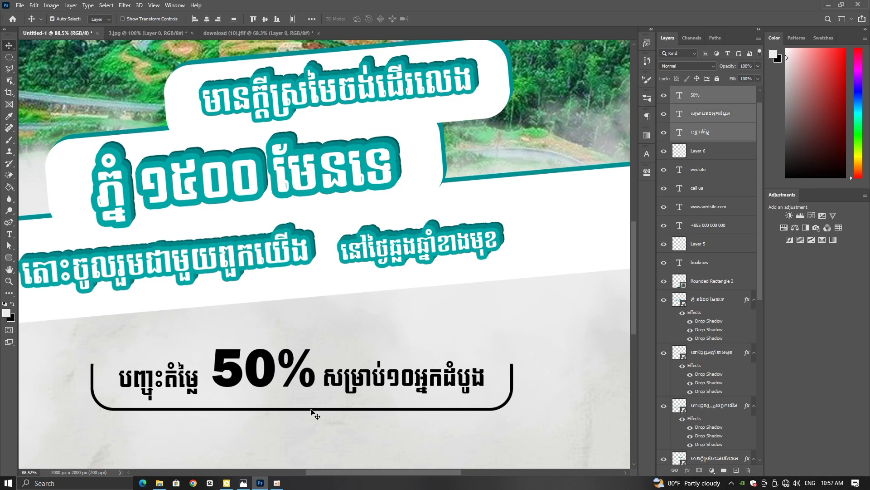
pyautogui.scroll(-2, 314, 411)
pyautogui.hotkey('ctrl', 't')
pyautogui.moveTo(466, 328); pyautogui.dragTo(454, 311)
pyautogui.moveTo(377, 352)
pyautogui.mouseDown()
pyautogui.moveTo(380, 325)
pyautogui.moveTo(376, 348)
pyautogui.mouseUp()
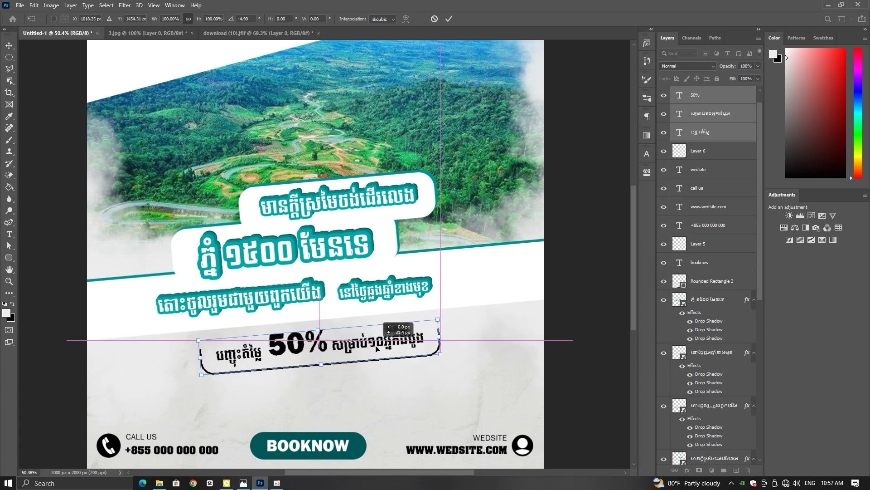
pyautogui.click(450, 19)
# Shift the tilted discount texts and their frame slightly lower beneath the white bar.
pyautogui.click(545, 254)
pyautogui.scroll(-2, 544, 255)
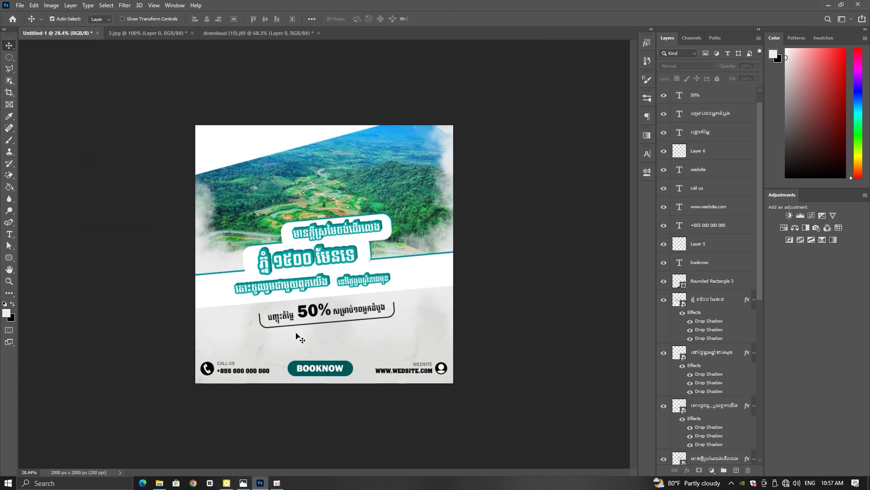
pyautogui.scroll(4, 297, 337)
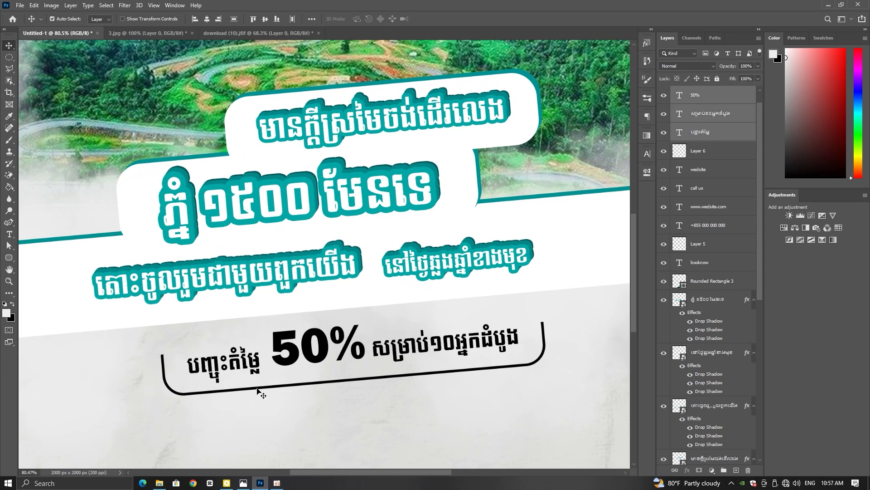
pyautogui.hotkey('ctrl', '0')
pyautogui.click(594, 265)
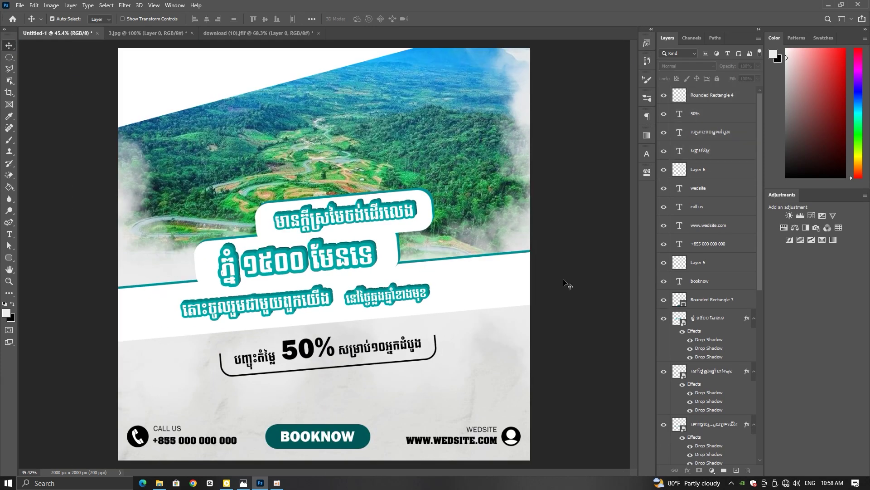
# Nudge the smaller Khmer text at the right end of the white bar slightly to the left.
pyautogui.scroll(-1, 380, 340)
pyautogui.scroll(-2, 302, 185)
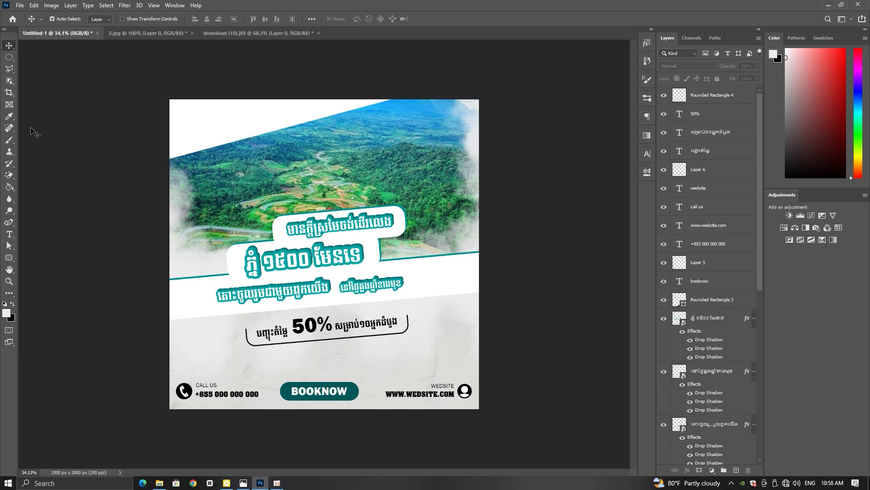
pyautogui.scroll(6, 348, 290)
pyautogui.moveTo(372, 294); pyautogui.dragTo(367, 294)
pyautogui.scroll(-5, 369, 295)
pyautogui.click(552, 257)
pyautogui.scroll(-4, 552, 257)
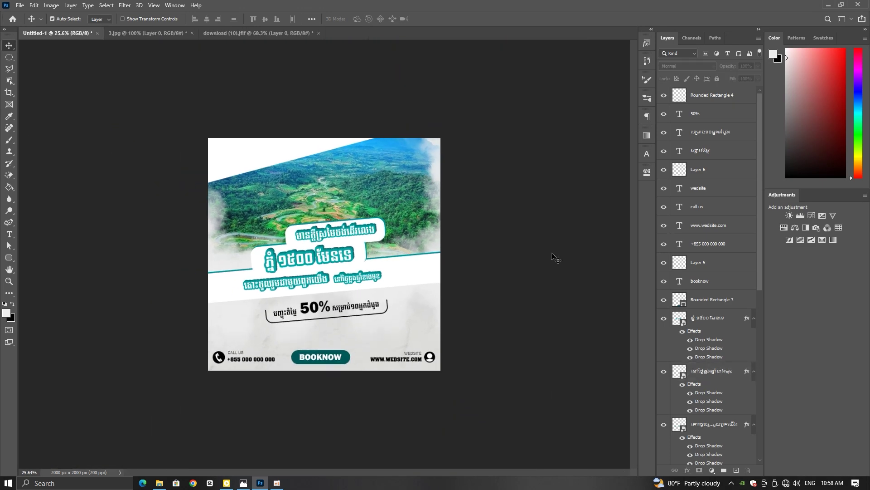
# Add a black LOGO text in Franklin Gothic Heavy and place it in the white upper-left corner of the poster.
pyautogui.click(9, 234)
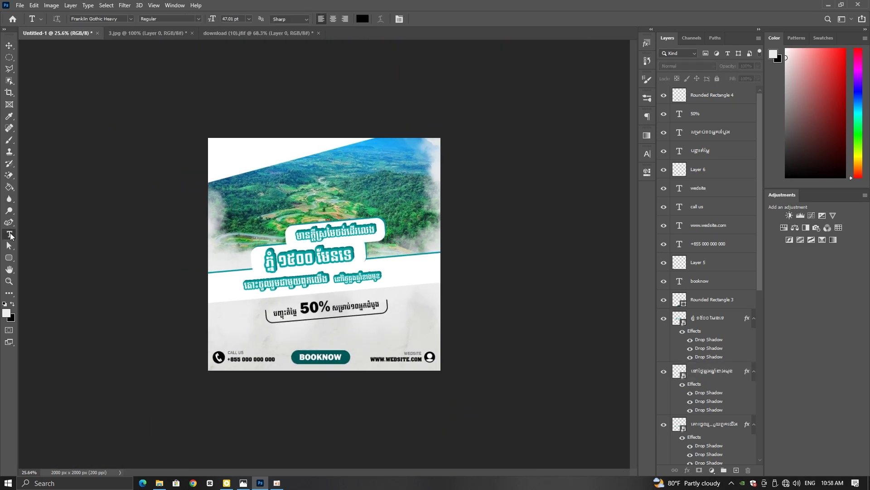
pyautogui.click(218, 151)
pyautogui.write('LOGO')
pyautogui.click(433, 20)
pyautogui.click(9, 46)
pyautogui.moveTo(233, 147); pyautogui.dragTo(234, 156)
pyautogui.click(378, 202)
pyautogui.scroll(1, 378, 201)
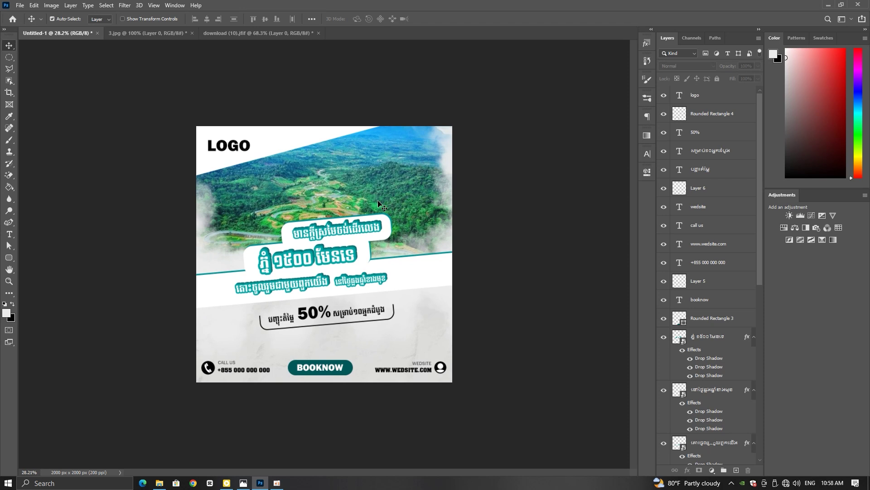
# Choose smoke brush 78 for painting on Layer 4 and reduce its size to 1800 px.
pyautogui.click(9, 140)
pyautogui.scroll(-10, 702, 363)
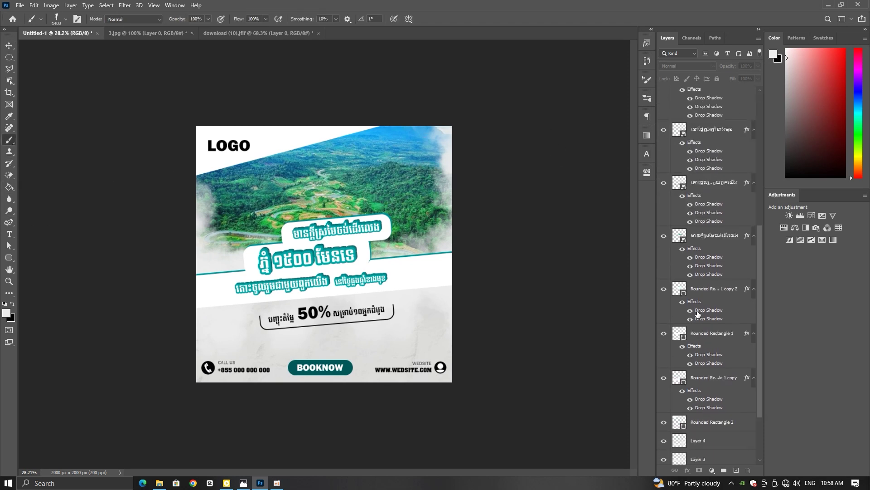
pyautogui.click(704, 368)
pyautogui.click(66, 19)
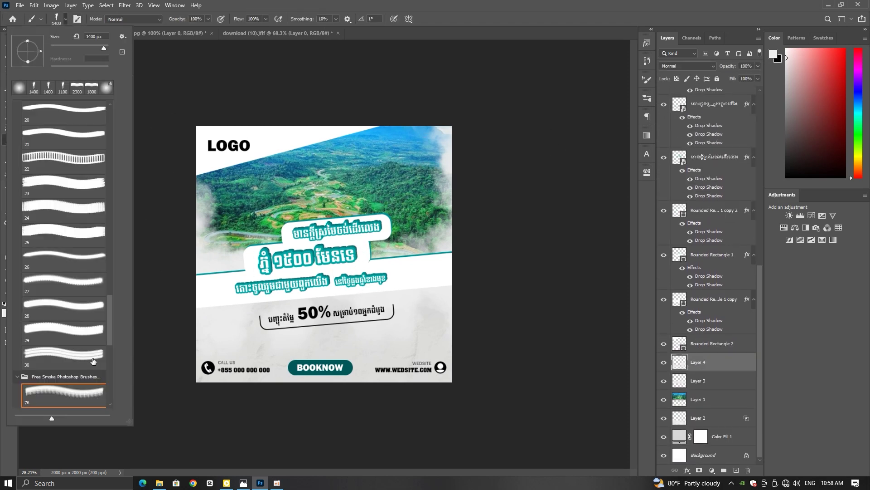
pyautogui.moveTo(111, 315); pyautogui.dragTo(113, 335)
pyautogui.click(68, 298)
pyautogui.click(82, 320)
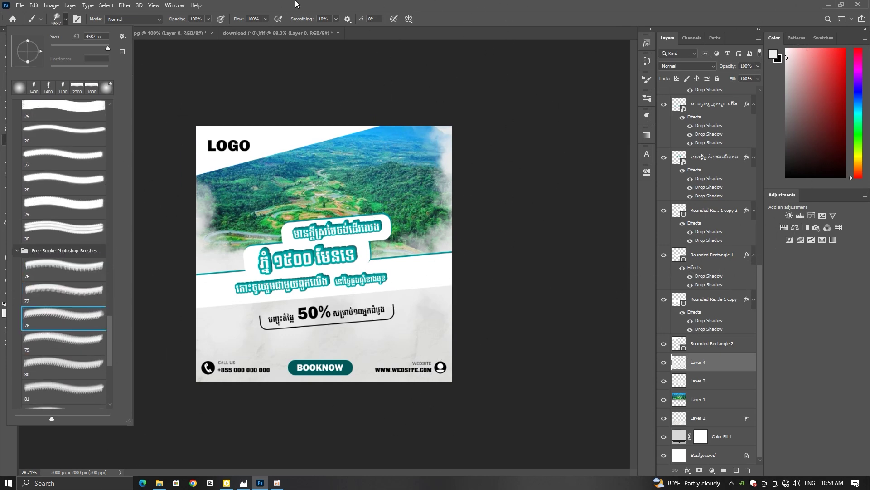
pyautogui.click(284, 5)
pyautogui.press('[')
pyautogui.press('[')
pyautogui.press('[')
pyautogui.press('[')
pyautogui.press('[')
pyautogui.press('[')
pyautogui.press('[')
pyautogui.press('[')
pyautogui.press('[')
pyautogui.press('[')
pyautogui.press('[')
pyautogui.press('[')
pyautogui.press('[')
pyautogui.press('[')
pyautogui.press('[')
pyautogui.press('[')
pyautogui.press('[')
pyautogui.press('[')
pyautogui.press('[')
pyautogui.press('[')
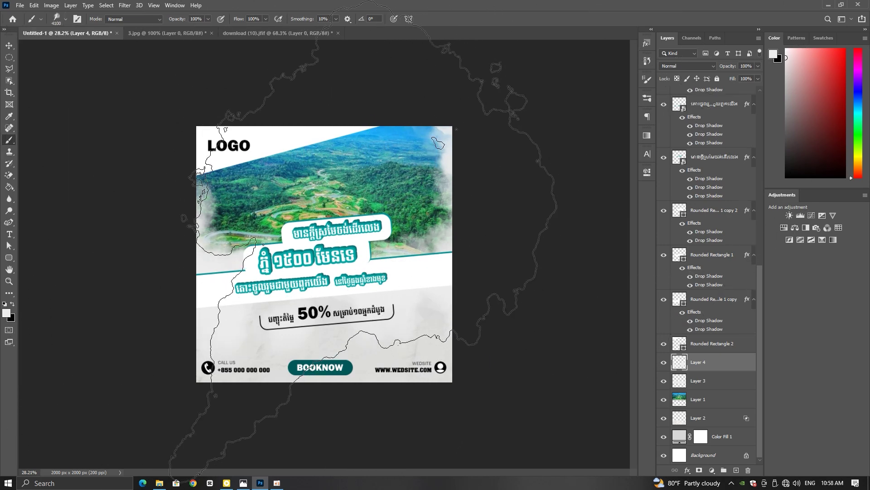
pyautogui.press(']')
pyautogui.press(']')
# Rotate the smoke brush to about 114° and paint white mist over the upper-right part of the landscape.
pyautogui.press('Left')
pyautogui.press('Left')
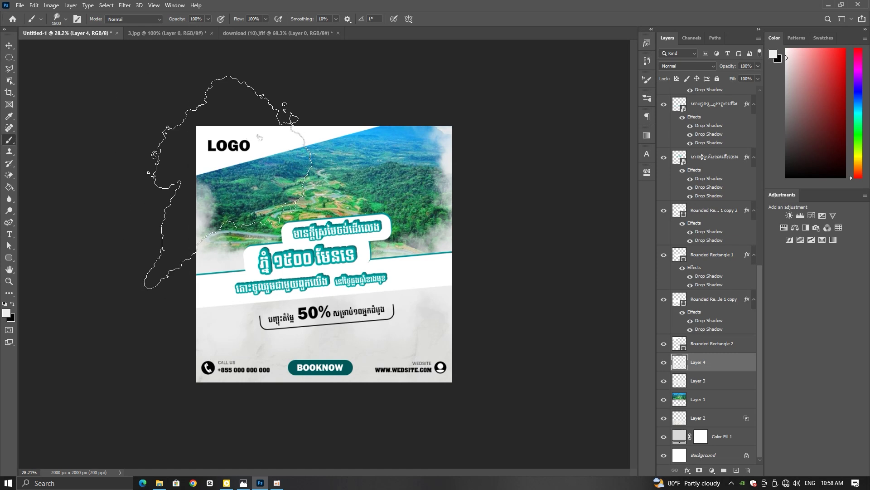
pyautogui.press('Right')
pyautogui.press('Right')
pyautogui.press('Right')
pyautogui.press('Right')
pyautogui.press('Right')
pyautogui.press('Right')
pyautogui.press('Right')
pyautogui.press('Right')
pyautogui.press('Right')
pyautogui.press('Right')
pyautogui.press('Right')
pyautogui.press('Right')
pyautogui.press('Right')
pyautogui.press('Right')
pyautogui.press('Right')
pyautogui.press('Right')
pyautogui.press('Right')
pyautogui.press('Right')
pyautogui.press('Right')
pyautogui.press('Right')
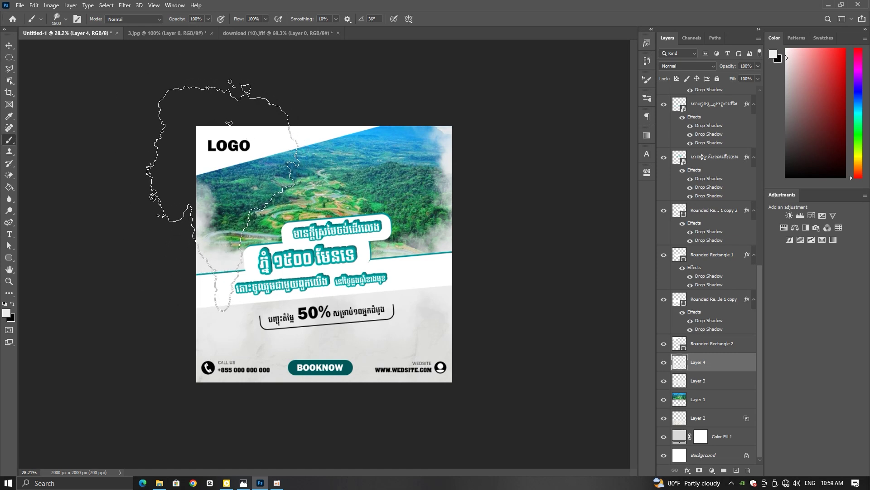
pyautogui.press('Right')
pyautogui.press('Right')
pyautogui.press('Right')
pyautogui.press('Right')
pyautogui.press('Right')
pyautogui.press('Right')
pyautogui.press('Right')
pyautogui.press('Right')
pyautogui.press('Right')
pyautogui.press('Right')
pyautogui.press('Right')
pyautogui.press('Right')
pyautogui.press('Right')
pyautogui.press('Right')
pyautogui.press('Right')
pyautogui.press('Right')
pyautogui.press('Right')
pyautogui.press('Right')
pyautogui.press('Right')
pyautogui.press('Right')
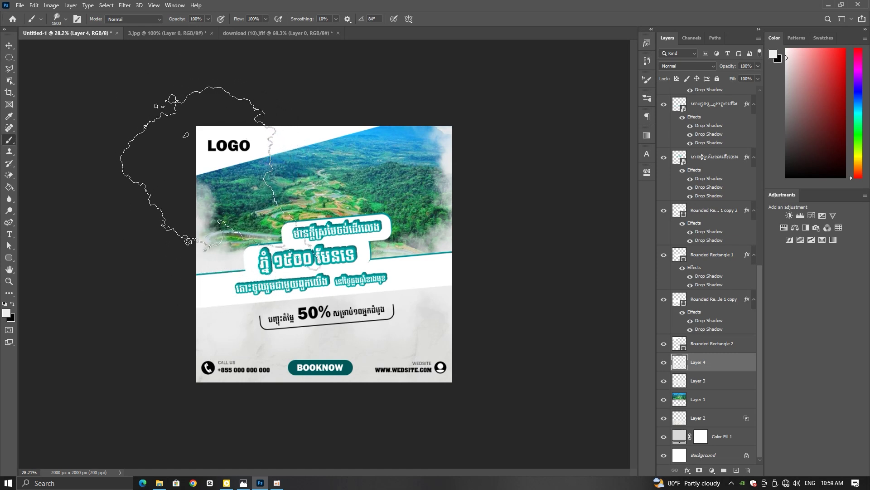
pyautogui.press('Right')
pyautogui.press('Right')
pyautogui.press('Right')
pyautogui.press('Right')
pyautogui.press('Right')
pyautogui.press('Right')
pyautogui.press('Right')
pyautogui.press('Right')
pyautogui.press('Right')
pyautogui.press('Right')
pyautogui.press('Right')
pyautogui.press('Right')
pyautogui.press('Right')
pyautogui.press('Right')
pyautogui.press('Right')
pyautogui.press('Right')
pyautogui.press('Right')
pyautogui.press('Right')
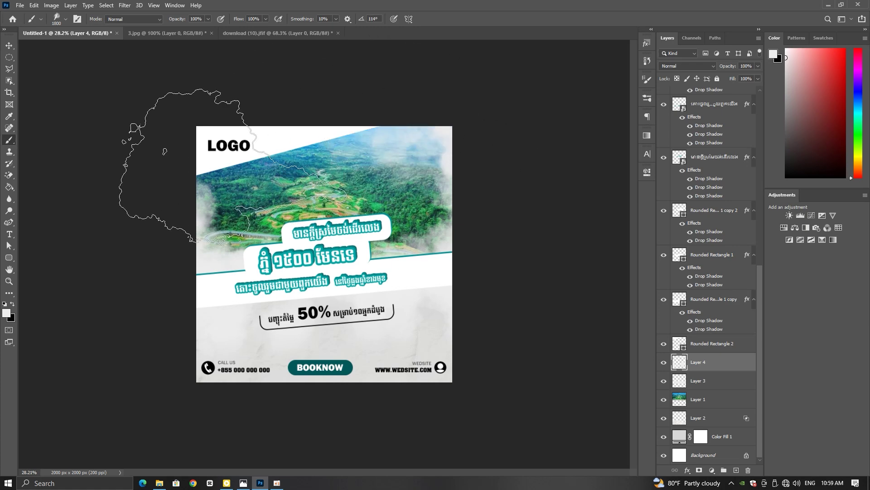
# Turn the smoke brush back to about 46° and paint white mist along the left edge of the landscape.
pyautogui.press('Left')
pyautogui.press('Left')
pyautogui.press('Left')
pyautogui.press('Left')
pyautogui.press('Left')
pyautogui.press('Left')
pyautogui.press('Left')
pyautogui.press('Left')
pyautogui.press('Left')
pyautogui.press('Left')
pyautogui.press('Left')
pyautogui.press('Left')
pyautogui.press('Left')
pyautogui.press('Left')
pyautogui.press('Left')
pyautogui.press('Left')
pyautogui.press('Left')
pyautogui.press('Left')
pyautogui.press('Left')
pyautogui.press('Left')
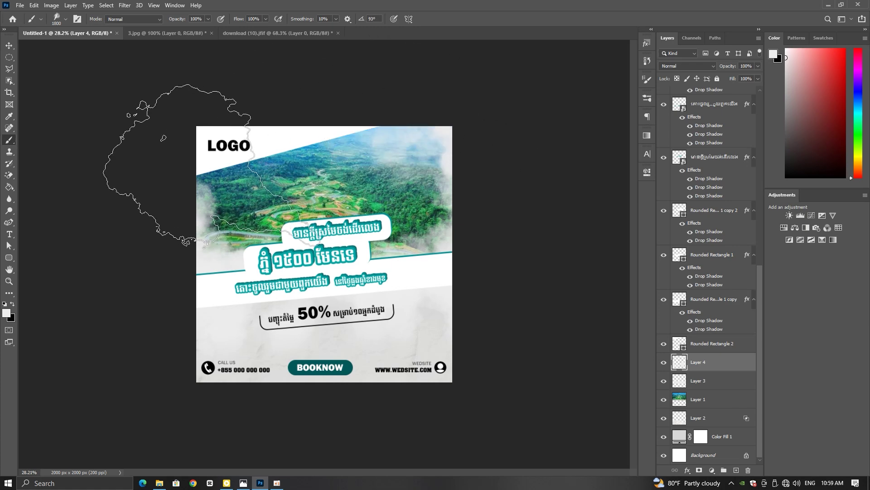
pyautogui.press('Left')
pyautogui.press('Left')
pyautogui.press('Left')
pyautogui.press('Left')
pyautogui.press('Left')
pyautogui.press('Left')
pyautogui.press('Left')
pyautogui.press('Left')
pyautogui.press('Left')
pyautogui.press('Left')
pyautogui.press('Left')
pyautogui.press('Left')
pyautogui.press('Left')
pyautogui.press('Left')
pyautogui.press('Left')
pyautogui.press('Left')
pyautogui.press('Left')
pyautogui.press('Left')
pyautogui.press('Left')
pyautogui.press('Left')
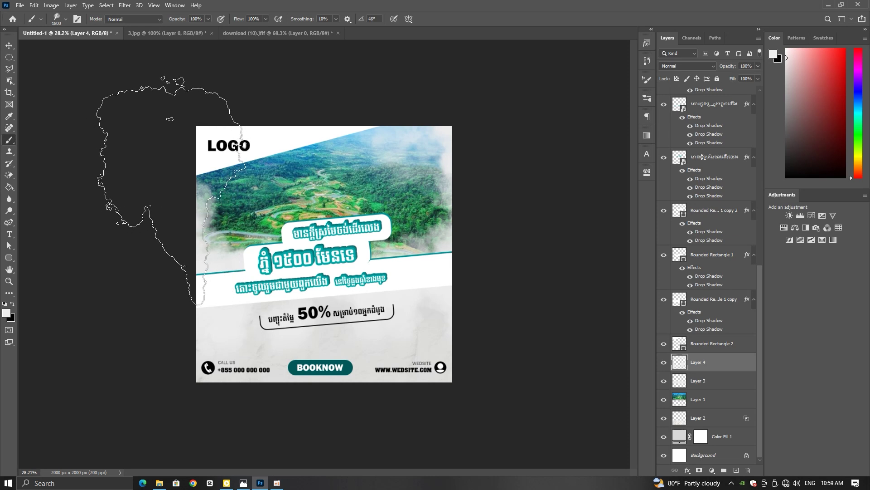
pyautogui.press('v')
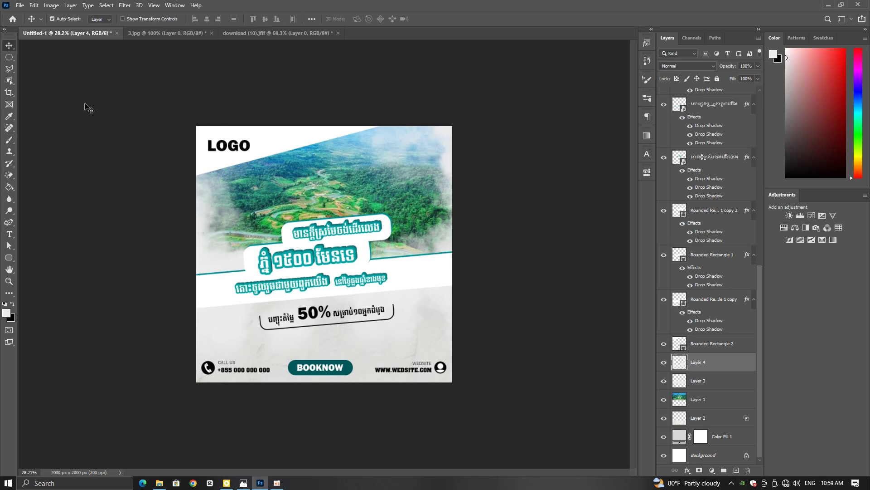
pyautogui.click(91, 111)
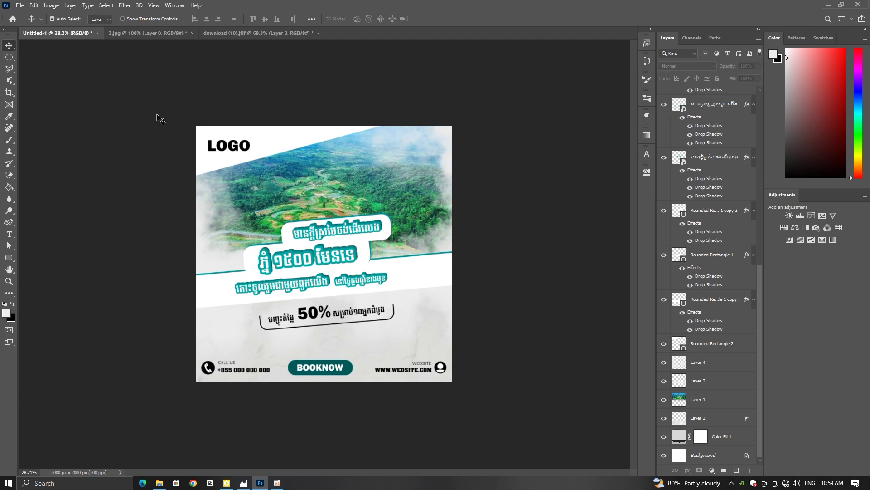
# Open the image files e.jfif and Location.png together.
pyautogui.scroll(4, 131, 120)
pyautogui.scroll(-3, 341, 229)
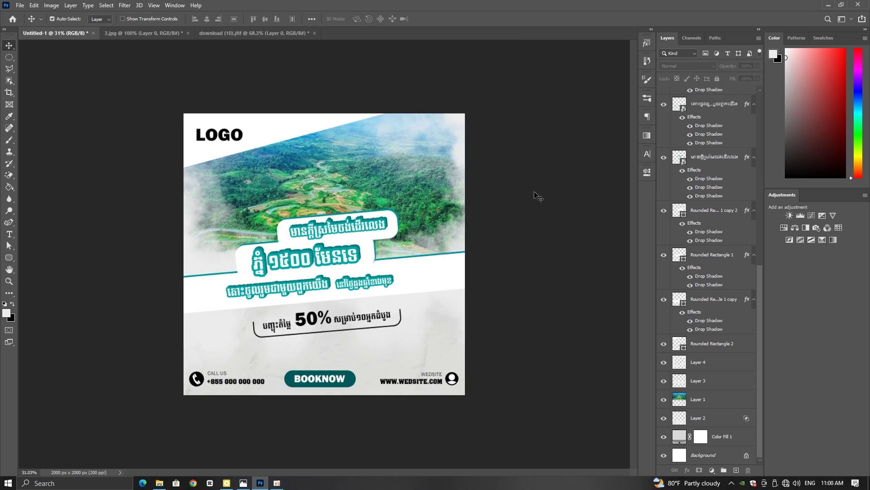
pyautogui.click(20, 5)
pyautogui.click(27, 25)
pyautogui.keyDown('ctrl'); pyautogui.click(551, 121); pyautogui.keyUp('ctrl')
pyautogui.click(556, 404)
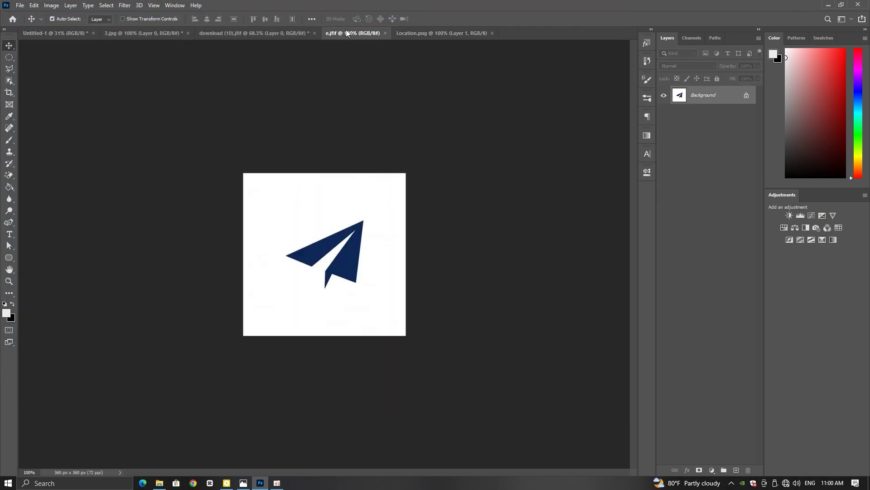
# Erase the white background around the paper plane in e.jfif to leave it transparent.
pyautogui.click(11, 177)
pyautogui.click(305, 206)
pyautogui.click(9, 46)
# Select the paper plane's pixels, set the foreground colour to pure white and fill the plane with it.
pyautogui.keyDown('ctrl'); pyautogui.click(684, 99); pyautogui.keyUp('ctrl')
pyautogui.hotkey('alt', 'Delete')
pyautogui.hotkey('ctrl', 's')
pyautogui.click(623, 7)
pyautogui.click(6, 313)
pyautogui.moveTo(540, 134); pyautogui.dragTo(517, 118)
pyautogui.press('Return')
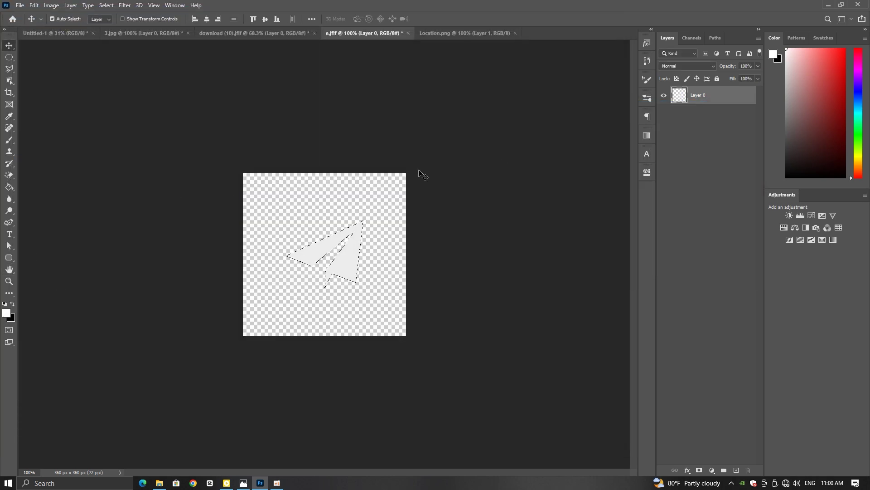
pyautogui.hotkey('alt', 'Delete')
pyautogui.hotkey('ctrl', 'd')
# Bring the white paper plane into the Untitled-1 poster and place it over the right part of the landscape.
pyautogui.scroll(-1, 303, 218)
pyautogui.moveTo(345, 260); pyautogui.dragTo(415, 178)
pyautogui.scroll(7, 411, 174)
pyautogui.rightClick(9, 175)
pyautogui.click(46, 174)
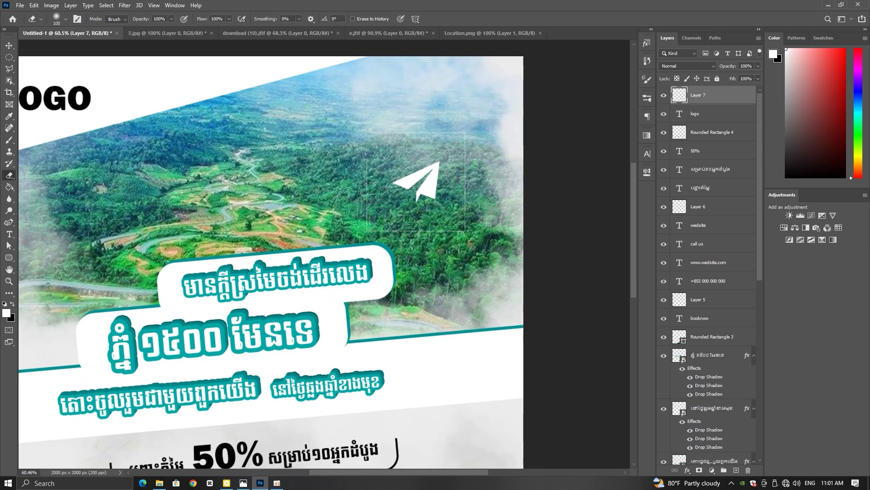
pyautogui.click(9, 46)
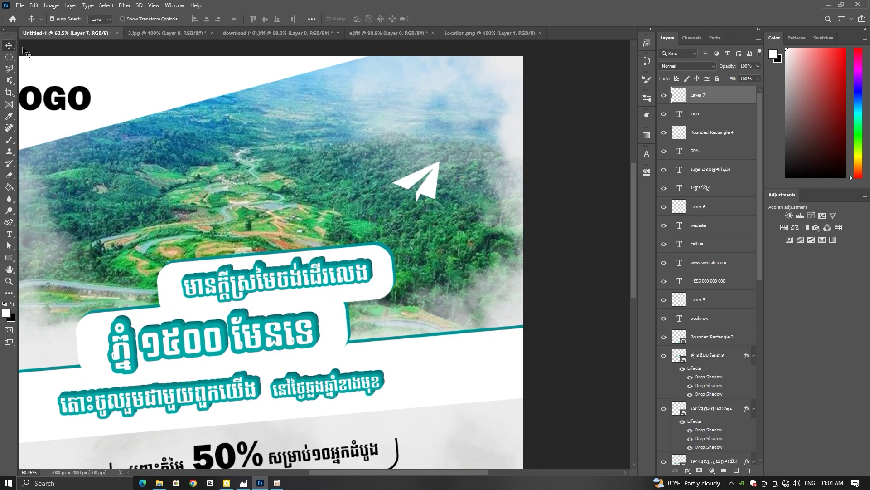
pyautogui.scroll(-2, 25, 52)
pyautogui.moveTo(447, 147); pyautogui.dragTo(458, 151)
pyautogui.scroll(-3, 459, 151)
# Bring the pin from Location.png into the poster below the LOGO text and scale it down to a small icon.
pyautogui.click(395, 33)
pyautogui.click(455, 33)
pyautogui.moveTo(378, 238); pyautogui.dragTo(252, 185)
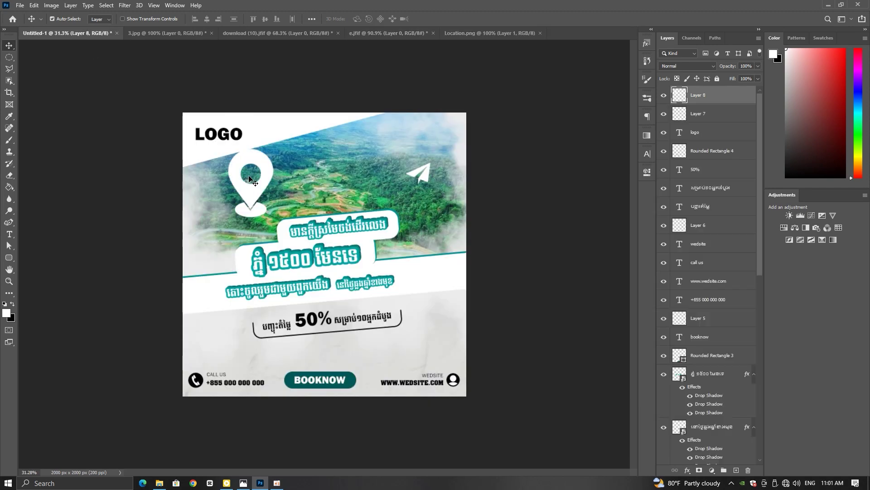
pyautogui.hotkey('ctrl', 't')
pyautogui.moveTo(274, 149); pyautogui.dragTo(260, 171)
pyautogui.click(449, 19)
# Scale the paper plane down slightly and move it a little up and to the right on the landscape.
pyautogui.keyDown('ctrl'); pyautogui.click(426, 173); pyautogui.keyUp('ctrl')
pyautogui.hotkey('ctrl', 't')
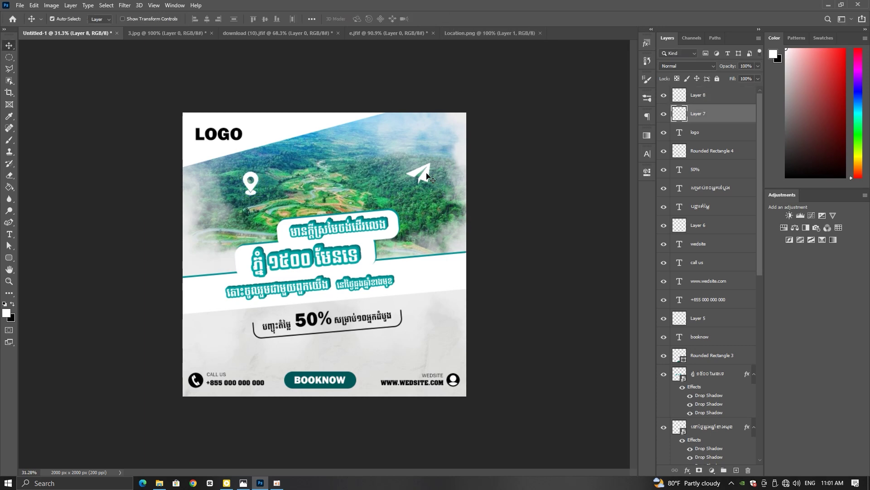
pyautogui.moveTo(440, 148); pyautogui.dragTo(436, 152)
pyautogui.moveTo(421, 183); pyautogui.dragTo(428, 170)
pyautogui.click(449, 19)
# Shift the location pin slightly left on the landscape.
pyautogui.click(395, 77)
pyautogui.scroll(2, 252, 208)
pyautogui.moveTo(220, 150); pyautogui.dragTo(208, 150)
pyautogui.scroll(-2, 211, 188)
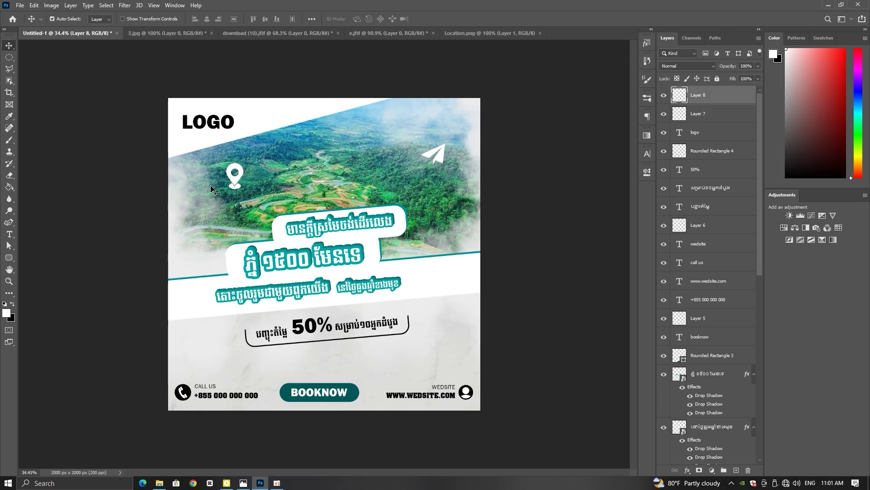
# Draw a curved path with the Curvature Pen from beside the Khmer headline boxes, bulging left, up to the location pin's base.
pyautogui.click(9, 223)
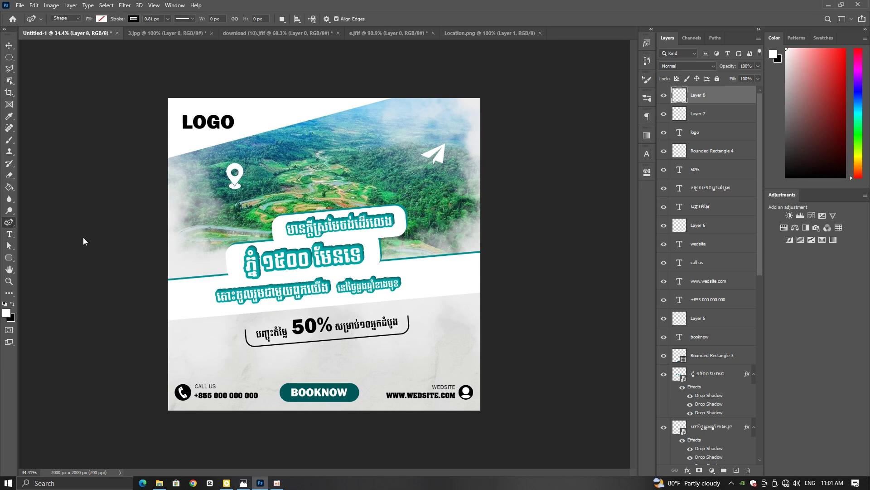
pyautogui.click(226, 283)
pyautogui.click(200, 249)
pyautogui.click(208, 212)
pyautogui.click(233, 186)
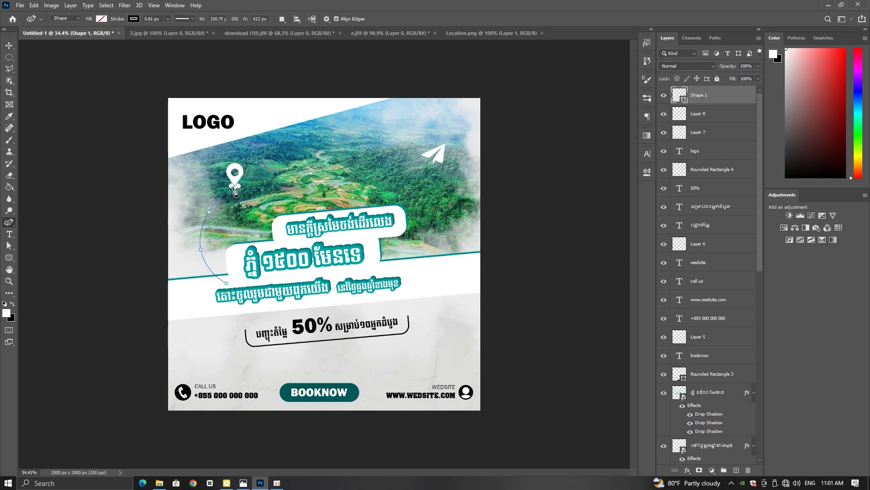
# Give the curve below the pin a white dashed stroke 7.07 px wide.
pyautogui.click(134, 19)
pyautogui.click(78, 68)
pyautogui.click(167, 19)
pyautogui.moveTo(167, 29); pyautogui.dragTo(171, 29)
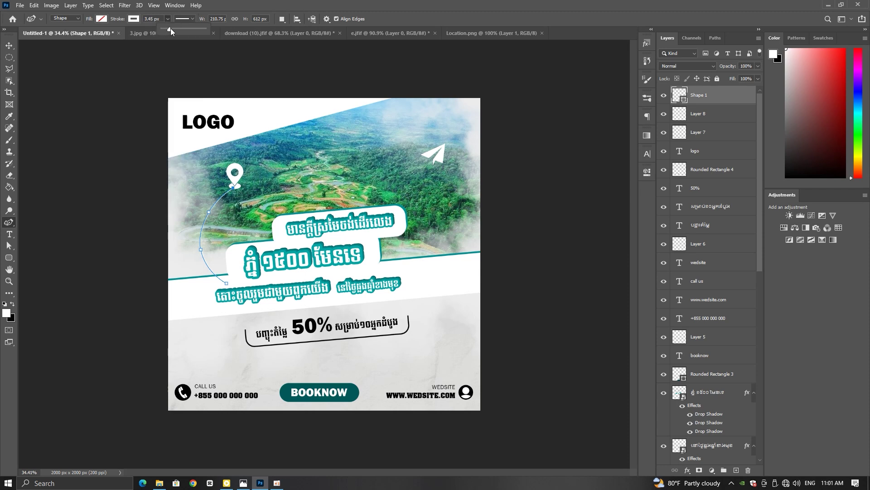
pyautogui.click(185, 19)
pyautogui.click(179, 62)
pyautogui.press('v')
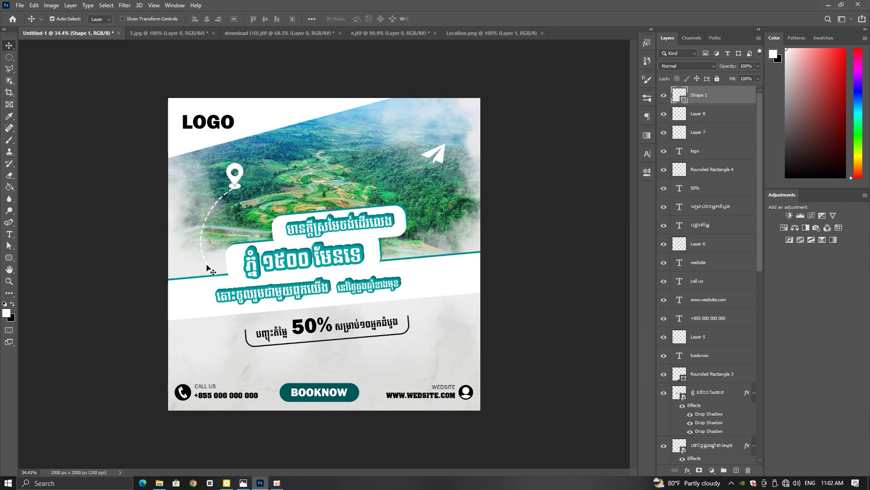
# Add a new layer and draw a second curved path from the paper plane, bulging right, down to the headline's right side.
pyautogui.click(10, 223)
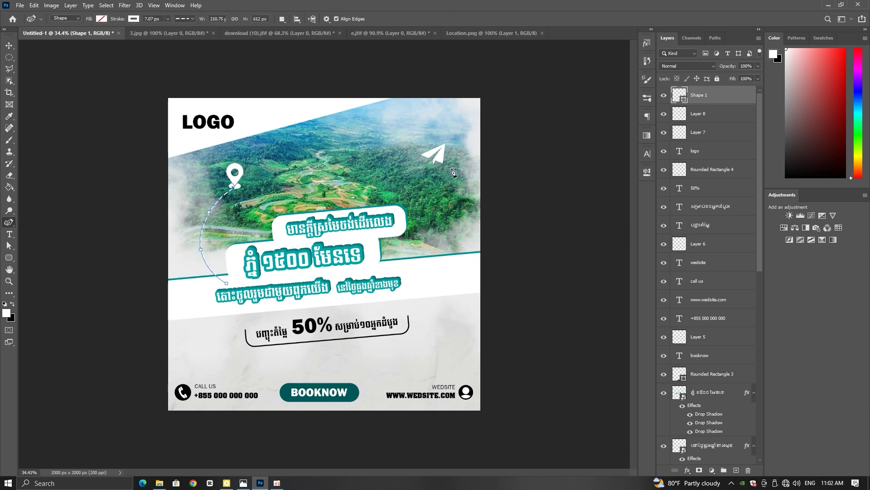
pyautogui.click(736, 470)
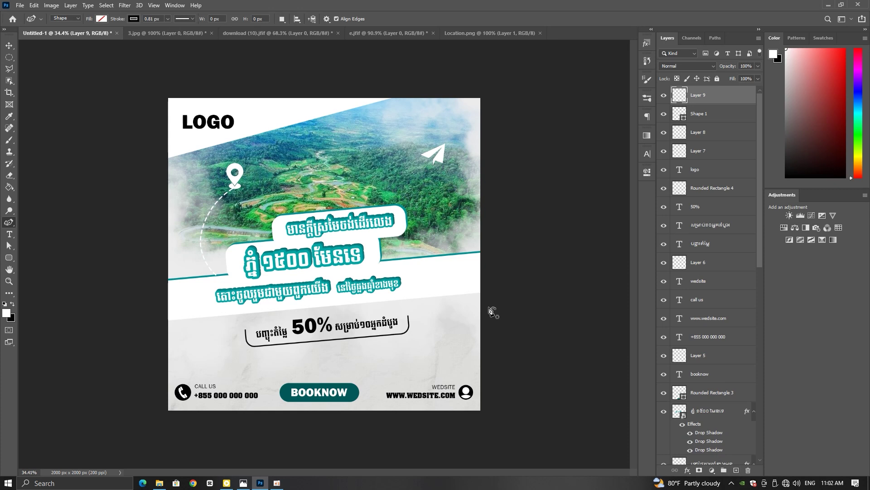
pyautogui.click(434, 162)
pyautogui.click(441, 188)
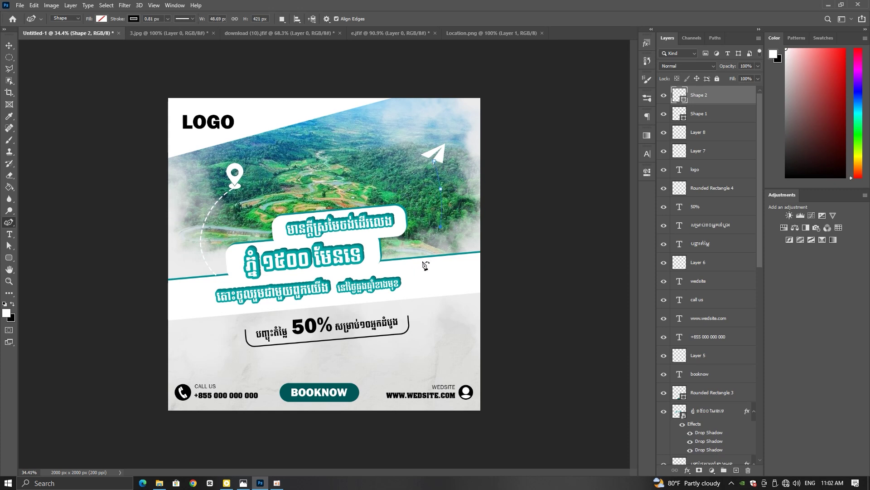
pyautogui.click(406, 271)
# Give the curve below the paper plane a white dashed stroke 7.87 px wide.
pyautogui.click(134, 19)
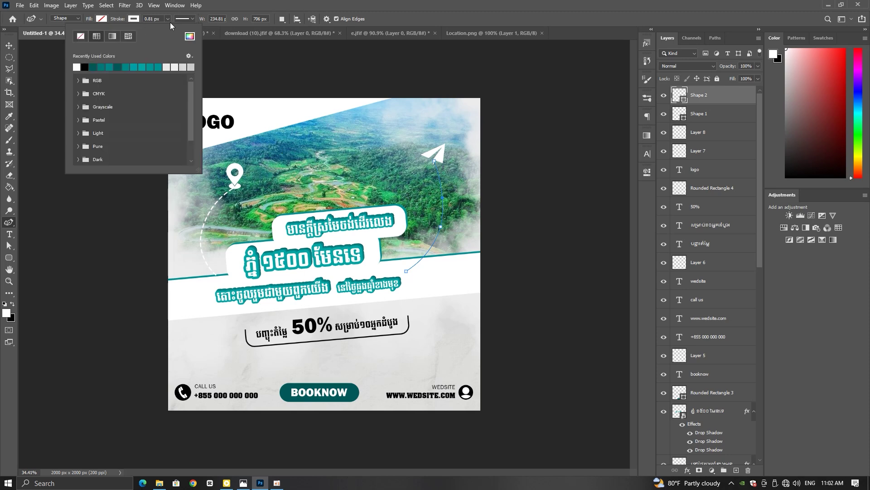
pyautogui.click(168, 19)
pyautogui.moveTo(168, 29); pyautogui.dragTo(176, 25)
pyautogui.click(193, 18)
pyautogui.click(181, 51)
pyautogui.click(193, 18)
pyautogui.press('v')
pyautogui.click(509, 136)
pyautogui.scroll(6, 446, 227)
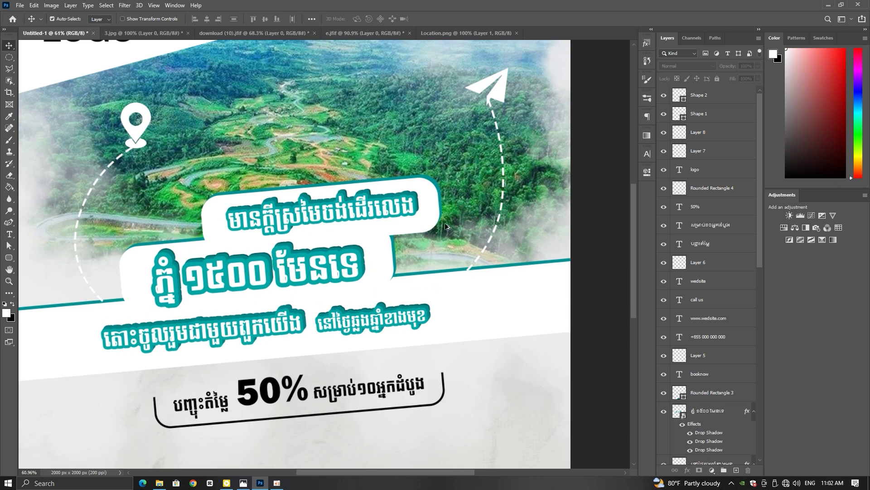
# Reshape the plane's dashed trail by pulling its lower end further left and shifting its middle and upper points.
pyautogui.click(506, 199)
pyautogui.press('a')
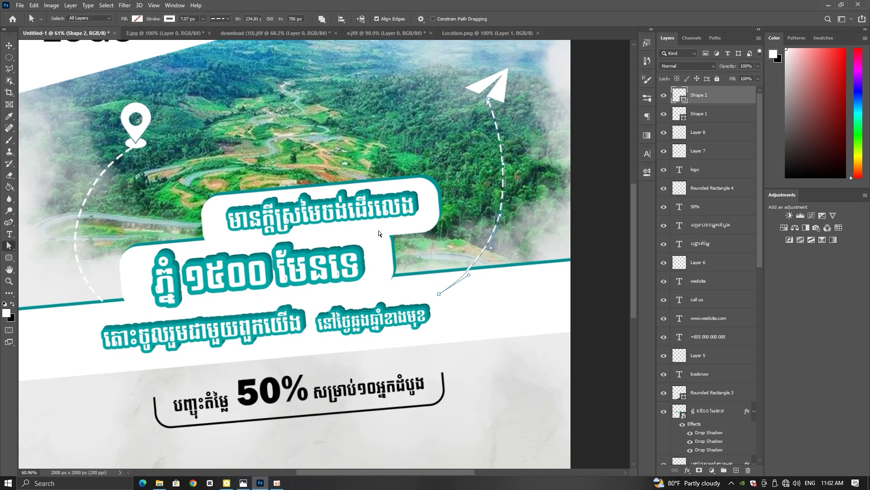
pyautogui.click(8, 221)
pyautogui.moveTo(439, 294); pyautogui.dragTo(410, 292)
pyautogui.moveTo(499, 216); pyautogui.dragTo(491, 236)
pyautogui.click(489, 99)
pyautogui.moveTo(488, 107); pyautogui.dragTo(478, 134)
# Rotate the paper plane by about -15° so that it follows the direction of its dashed trail.
pyautogui.click(10, 46)
pyautogui.scroll(-4, 119, 134)
pyautogui.click(119, 134)
pyautogui.scroll(4, 477, 130)
pyautogui.hotkey('ctrl', 't')
pyautogui.moveTo(530, 78); pyautogui.dragTo(517, 62)
pyautogui.scroll(3, 493, 118)
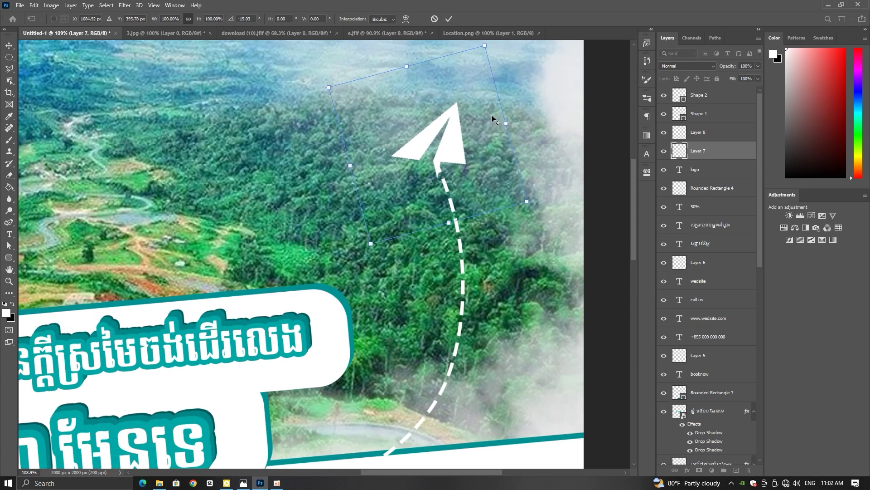
pyautogui.click(448, 19)
# Move the paper plane slightly down and left towards the upper end of its dashed trail.
pyautogui.scroll(-4, 432, 172)
pyautogui.click(467, 236)
pyautogui.scroll(-2, 465, 239)
pyautogui.scroll(3, 494, 123)
pyautogui.moveTo(480, 127); pyautogui.dragTo(472, 135)
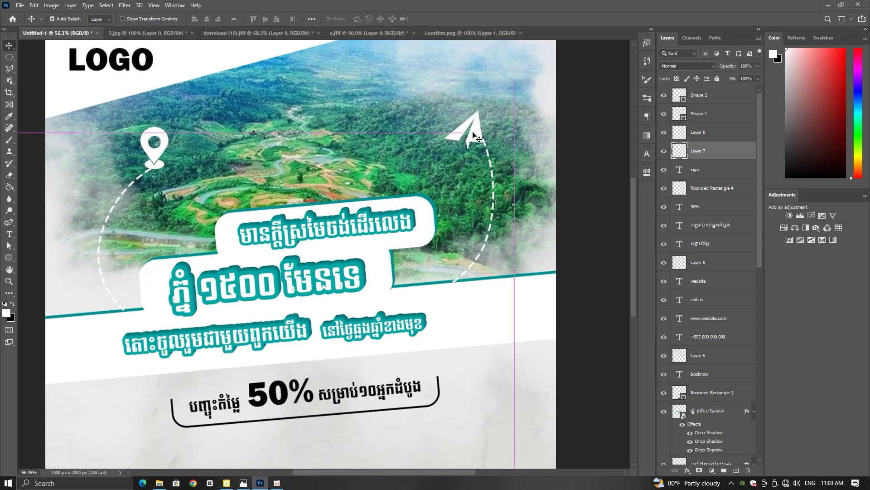
# Bend the plane's dashed trail slightly outward by shifting its upper and lower curve points to the right.
pyautogui.click(493, 199)
pyautogui.press('a')
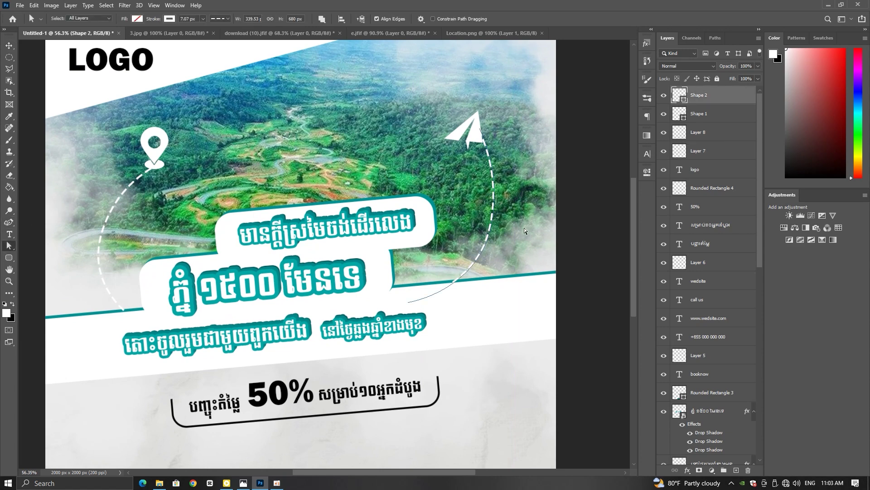
pyautogui.click(9, 223)
pyautogui.moveTo(494, 183); pyautogui.dragTo(500, 187)
pyautogui.moveTo(483, 250); pyautogui.dragTo(488, 253)
# Realign the paper plane with the upper end of its reshaped trail.
pyautogui.press('v')
pyautogui.moveTo(469, 136); pyautogui.dragTo(480, 131)
pyautogui.click(571, 137)
pyautogui.scroll(-10, 542, 170)
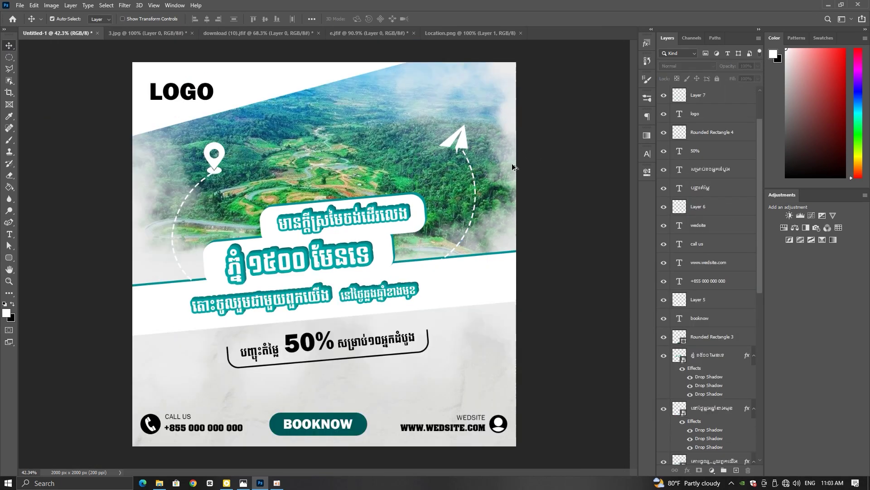
# Select both dashed trail layers and move them below the headline rectangles, directly above Rounded Rectangle 2.
pyautogui.scroll(3, 372, 214)
pyautogui.scroll(5, 276, 246)
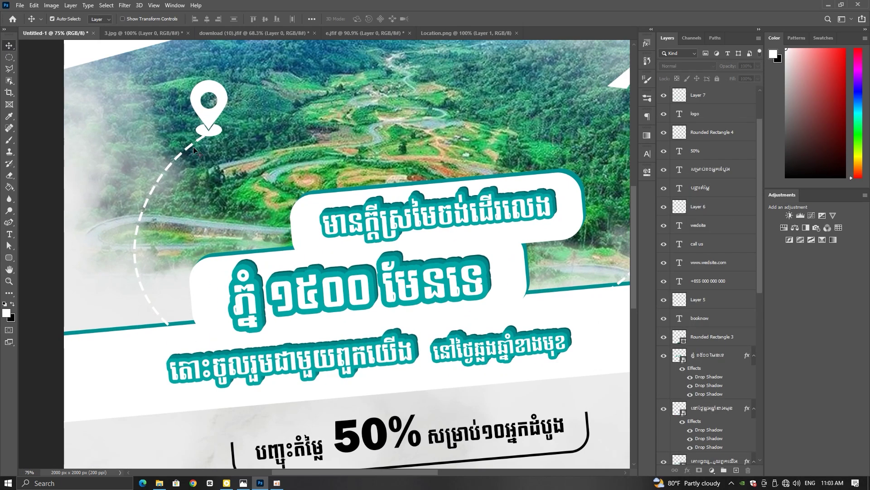
pyautogui.click(632, 223)
pyautogui.scroll(-2, 631, 223)
pyautogui.keyDown('shift'); pyautogui.click(625, 215); pyautogui.keyUp('shift')
pyautogui.scroll(-4, 626, 216)
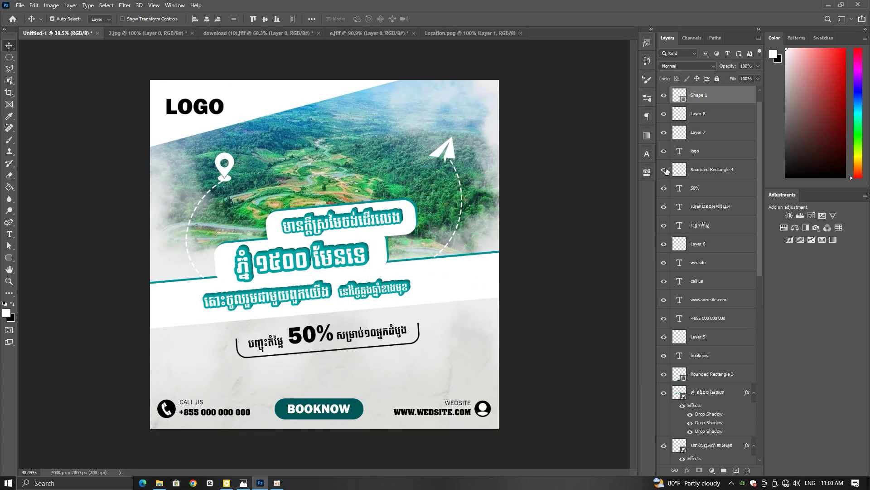
pyautogui.moveTo(702, 119); pyautogui.dragTo(707, 333)
pyautogui.click(548, 284)
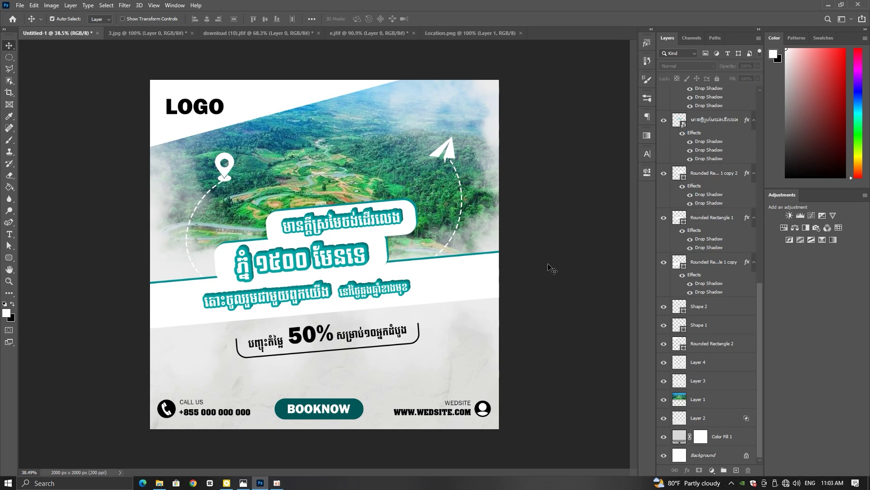
# Nudge the paper plane slightly up and right at the end of its trail.
pyautogui.scroll(2, 490, 190)
pyautogui.moveTo(466, 134); pyautogui.dragTo(477, 131)
pyautogui.scroll(-2, 463, 135)
pyautogui.scroll(1, 472, 134)
pyautogui.scroll(-8, 478, 131)
pyautogui.click(574, 184)
# Scale the location pin down slightly and fit its base to the upper end of the left dashed trail.
pyautogui.click(207, 151)
pyautogui.hotkey('ctrl', 't')
pyautogui.moveTo(216, 130); pyautogui.dragTo(211, 180)
pyautogui.scroll(5, 200, 157)
pyautogui.click(449, 20)
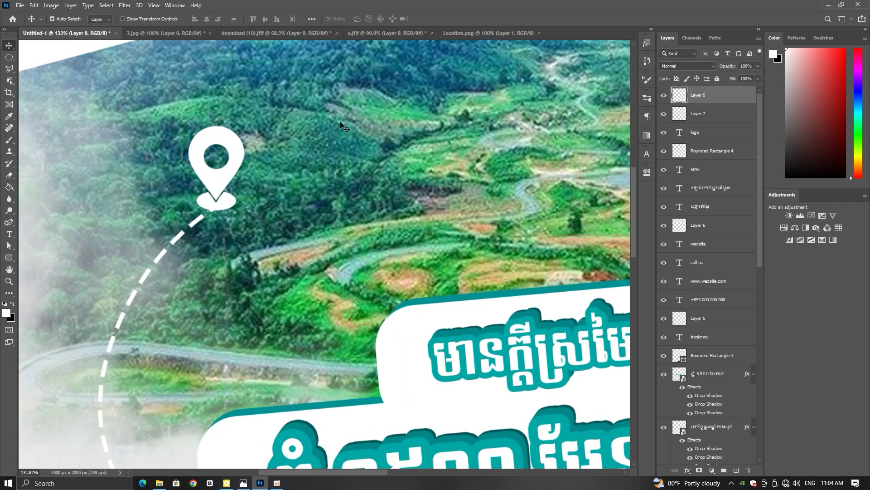
pyautogui.scroll(-11, 405, 77)
pyautogui.click(562, 108)
pyautogui.scroll(3, 454, 132)
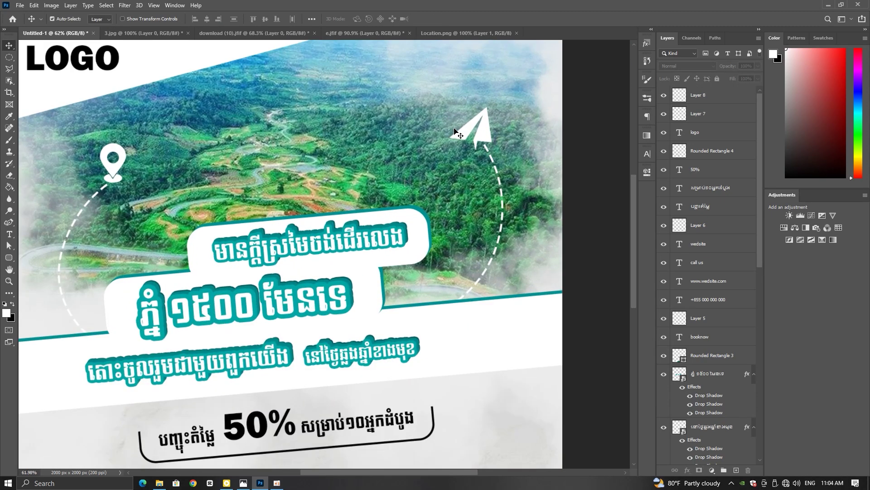
pyautogui.scroll(-5, 455, 131)
pyautogui.scroll(3, 543, 183)
pyautogui.scroll(-3, 543, 183)
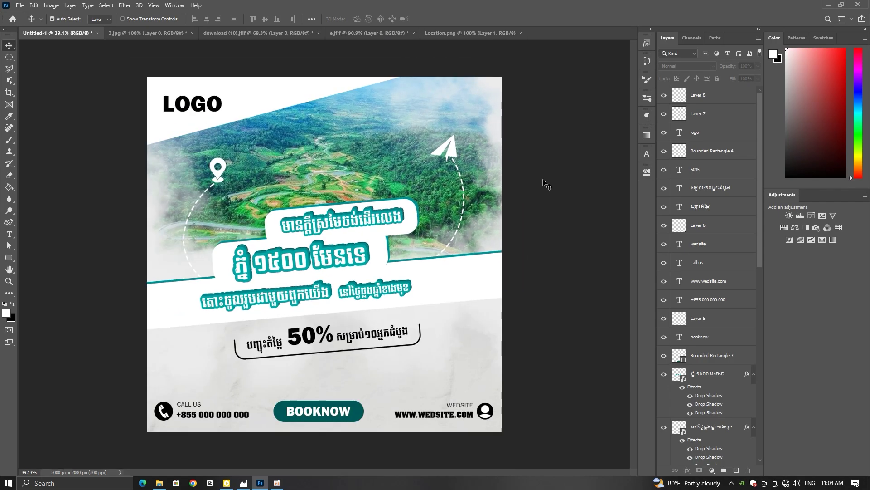